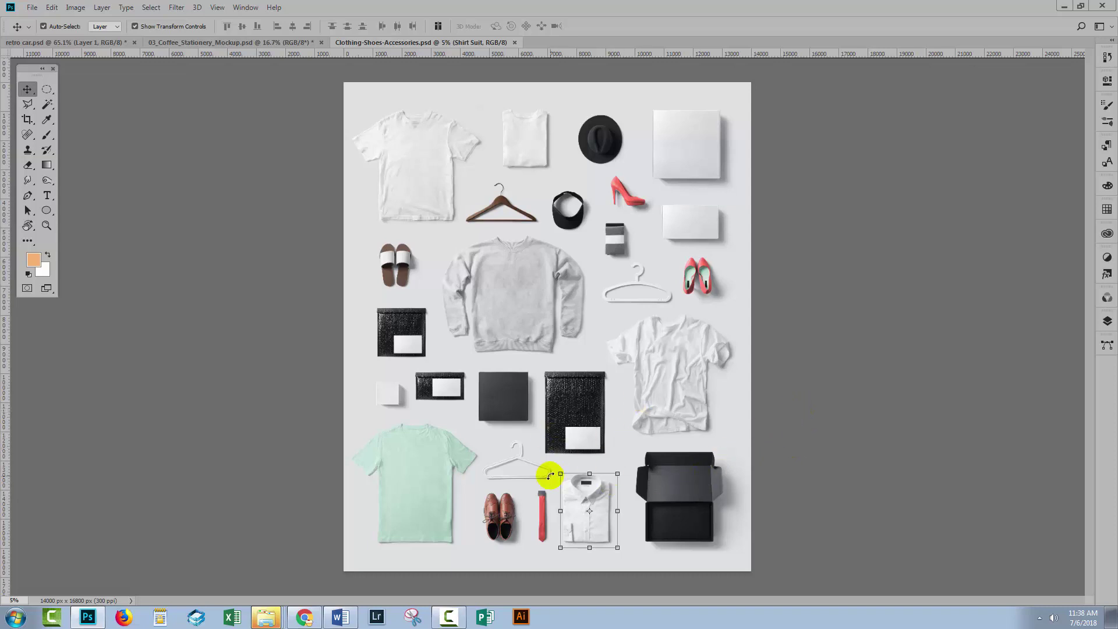
# Bring the Design Cuts Clothing, Fashion & T-Shirt Mockups page forward in Chrome.
pyautogui.click(304, 620)
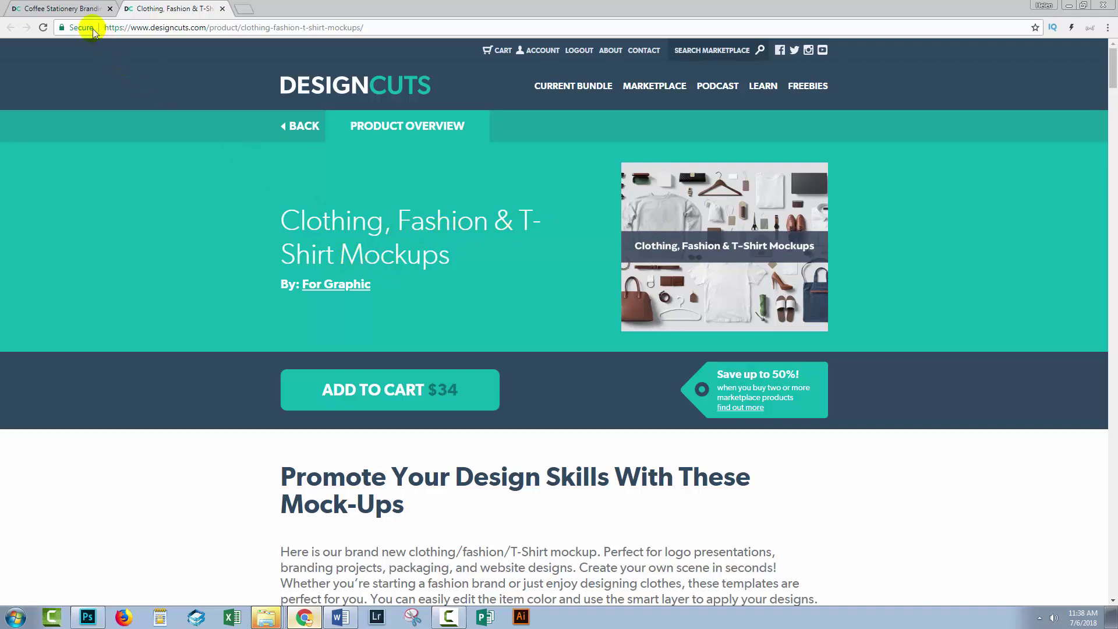
# View the Coffee Stationery Branding Mock-Ups tab, then return to the Photoshop flat-lay.
pyautogui.click(94, 6)
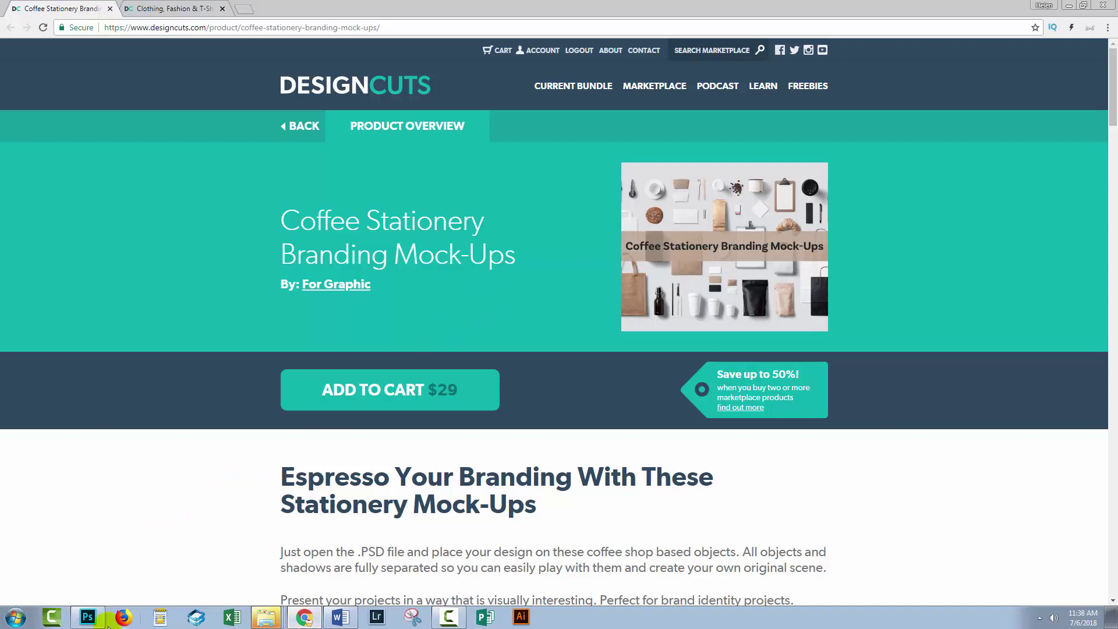
pyautogui.click(90, 618)
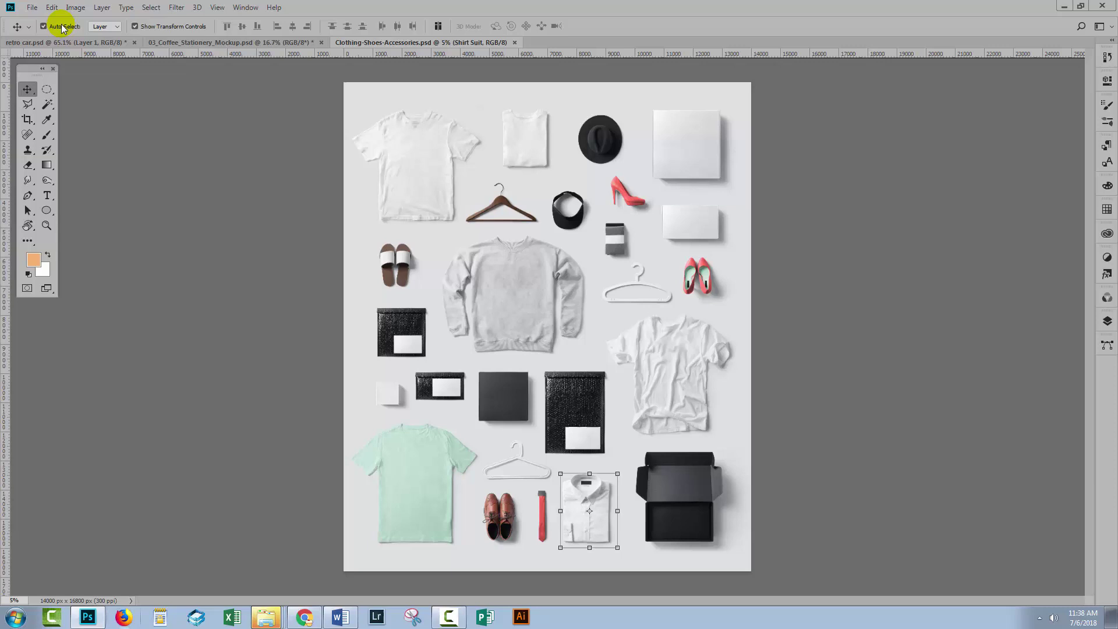
# Auto-select the plain white T-shirt layer at the canvas's top left.
pyautogui.click(424, 161)
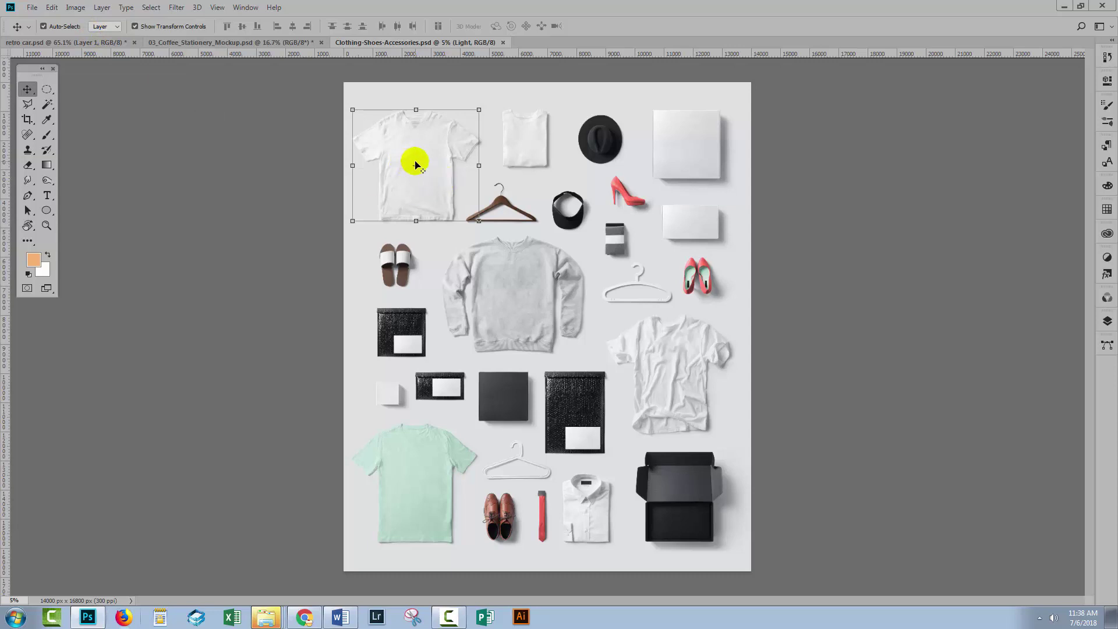
# Duplicate the T-Shirt v2 group into a new document named 'Tee shirt'.
pyautogui.click(1107, 320)
pyautogui.moveTo(973, 316); pyautogui.dragTo(854, 111)
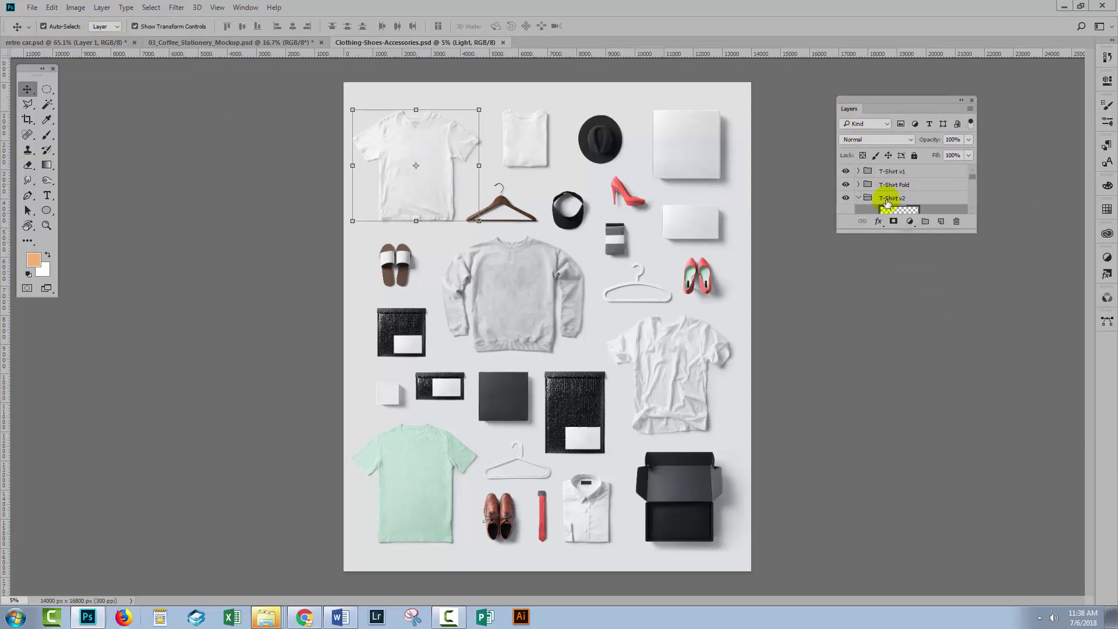
pyautogui.moveTo(923, 228); pyautogui.dragTo(922, 373)
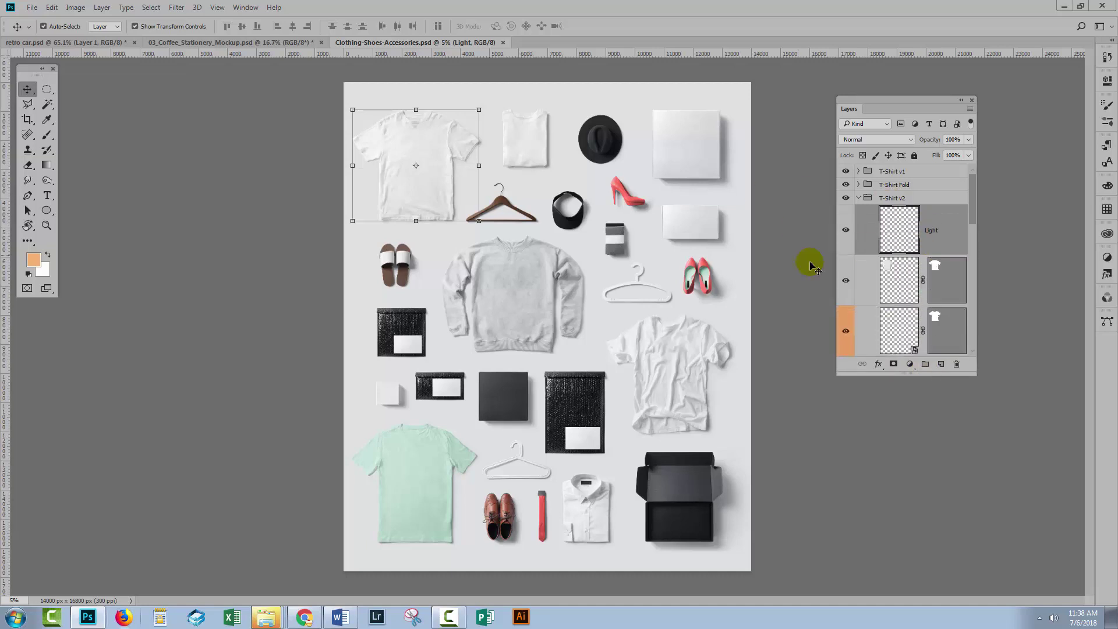
pyautogui.click(885, 199)
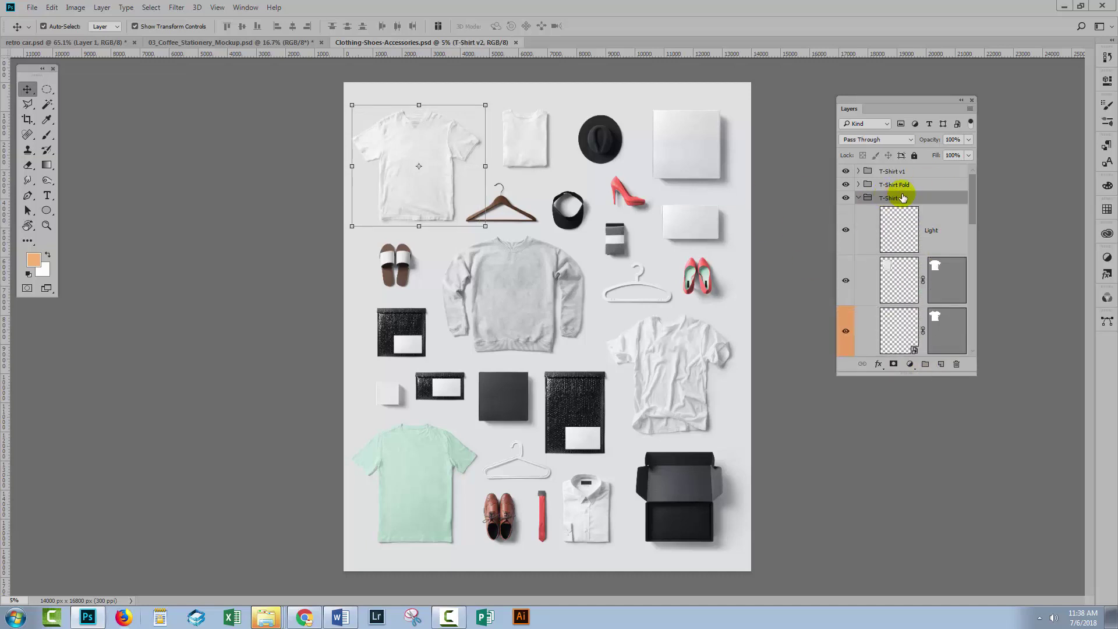
pyautogui.rightClick(925, 200)
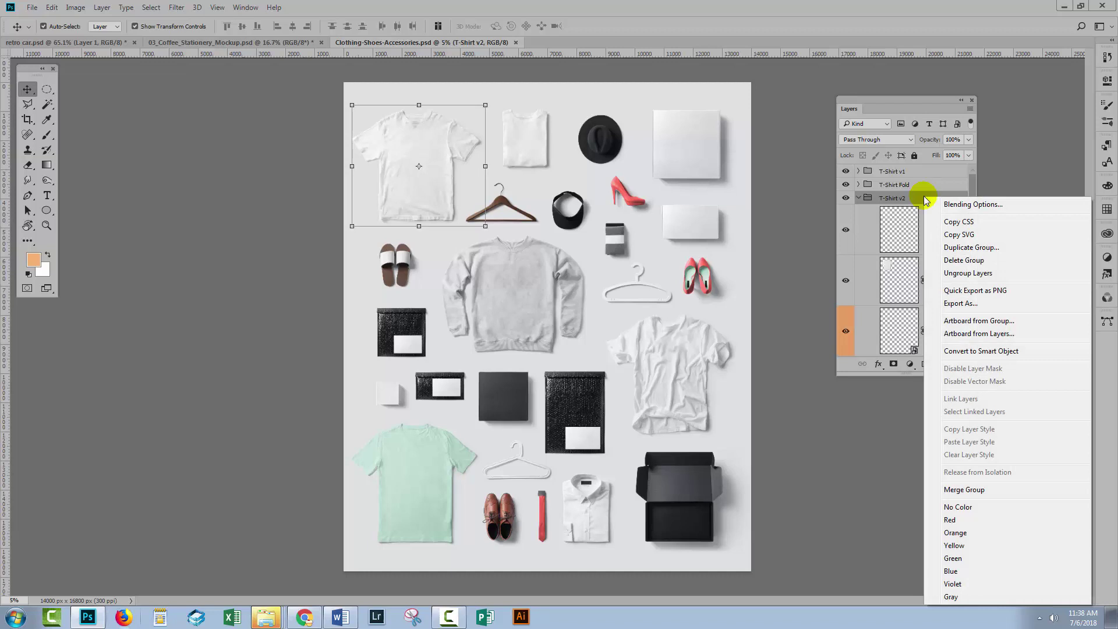
pyautogui.click(961, 248)
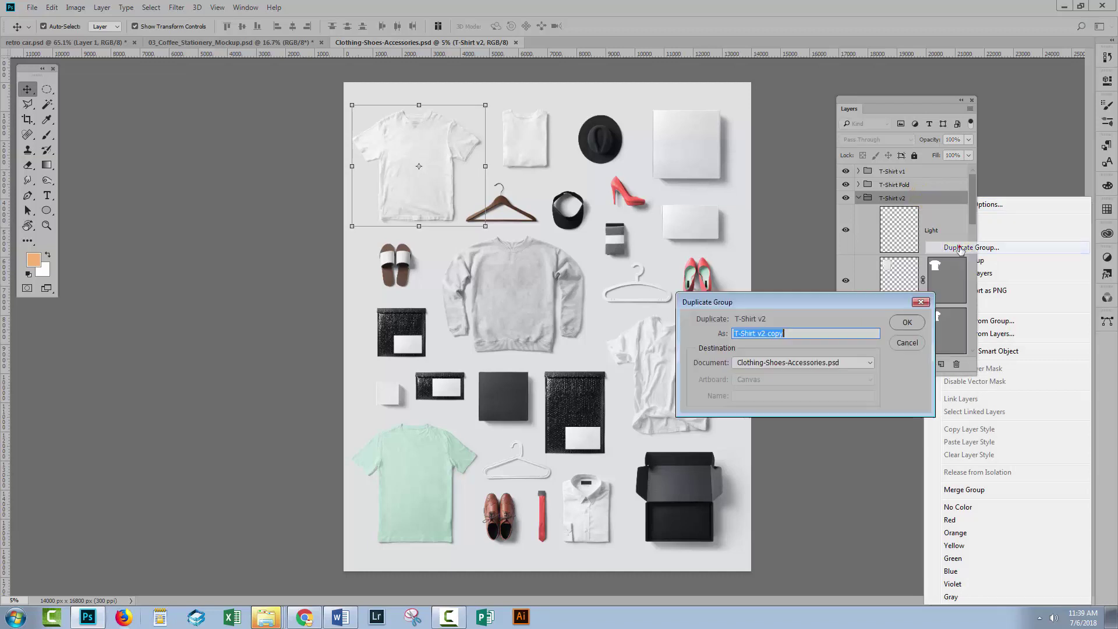
pyautogui.click(753, 362)
pyautogui.click(742, 399)
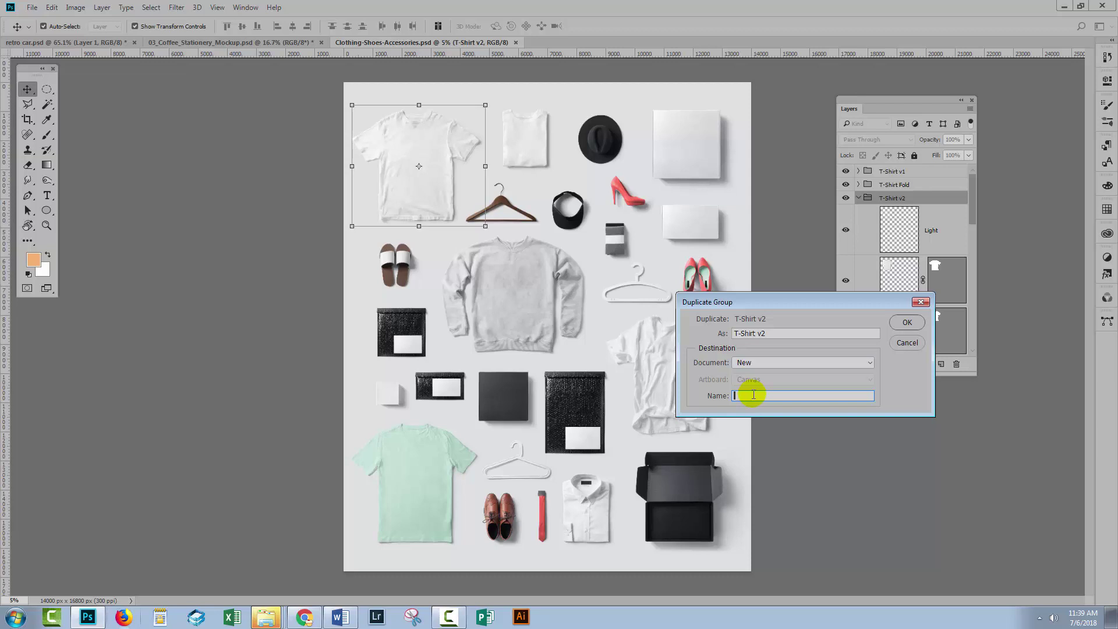
pyautogui.write('Tee s')
pyautogui.write('hirt')
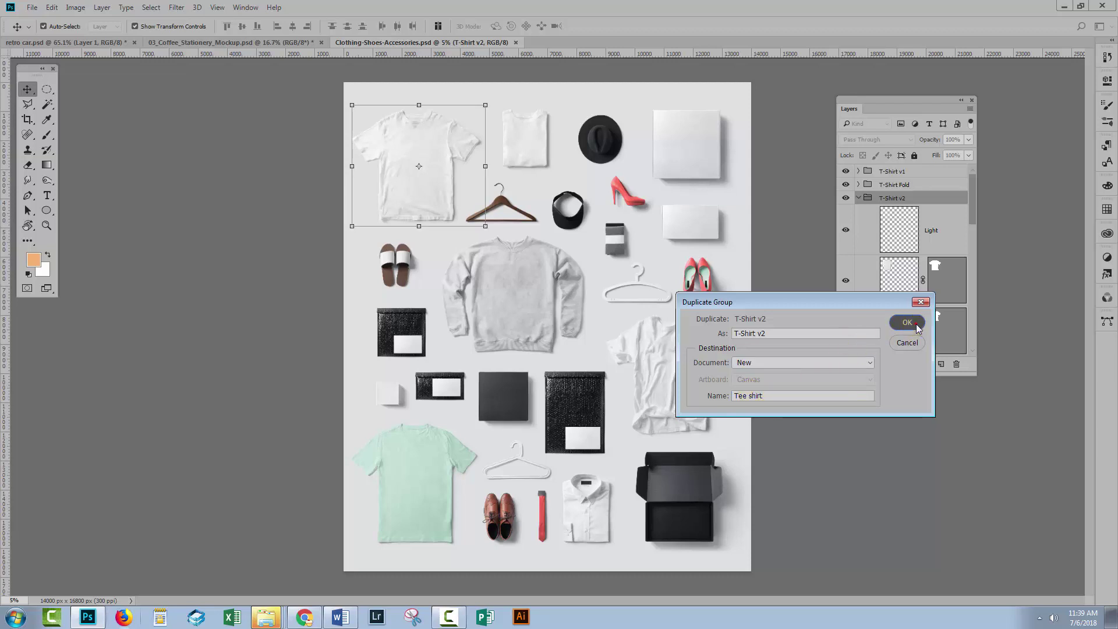
pyautogui.click(908, 322)
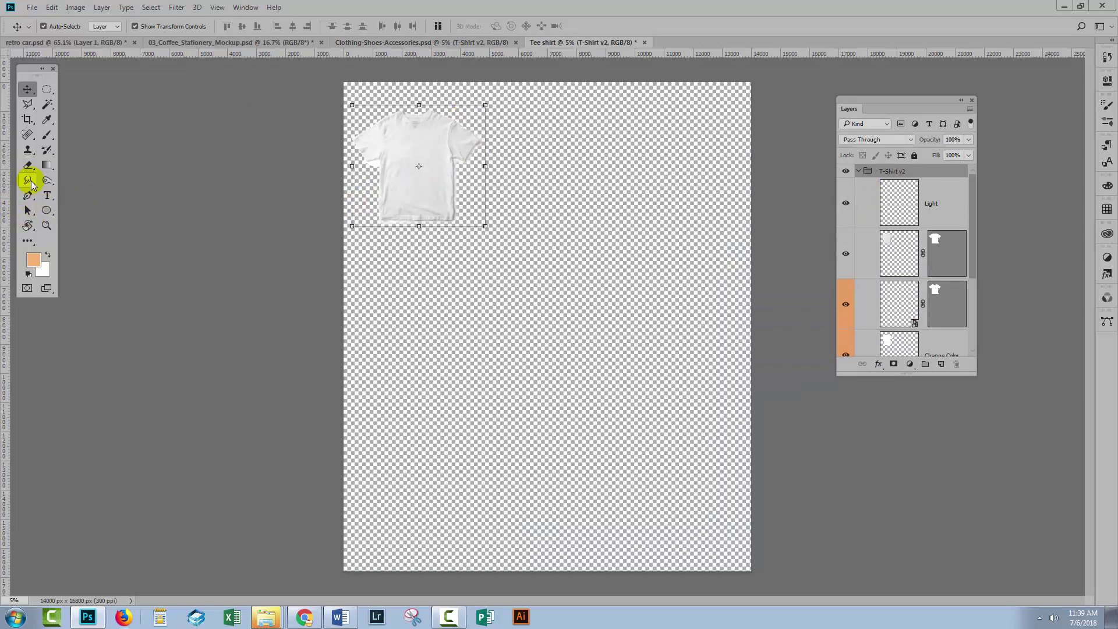
# Crop the Tee shirt canvas around the shirt and close the Clothing-Shoes-Accessories document.
pyautogui.click(26, 122)
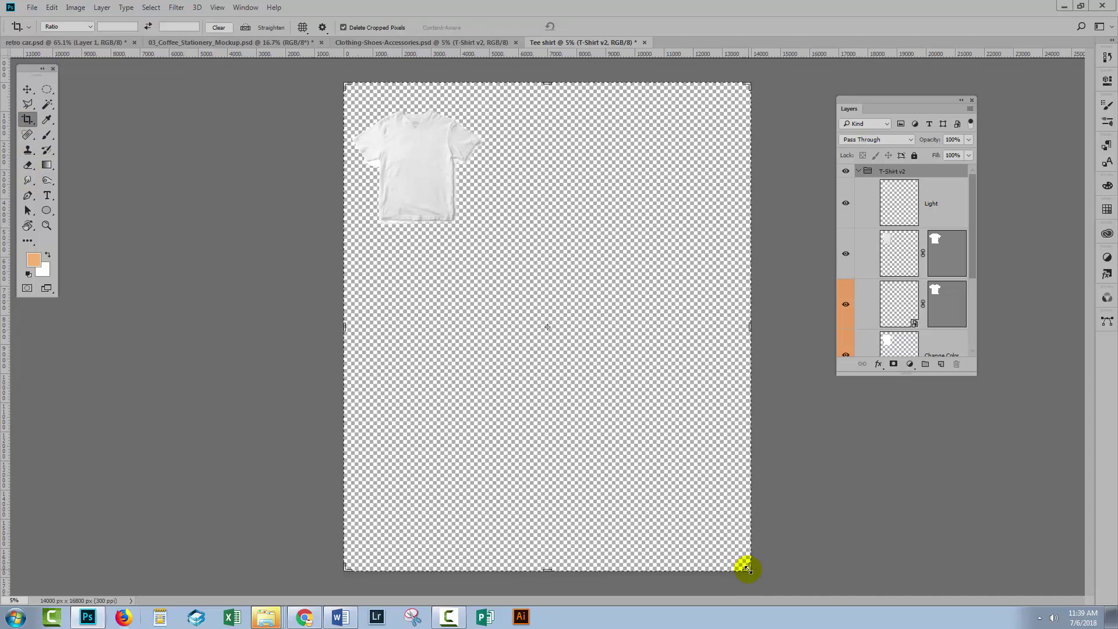
pyautogui.moveTo(739, 559)
pyautogui.mouseDown()
pyautogui.moveTo(749, 570)
pyautogui.moveTo(617, 419)
pyautogui.moveTo(620, 400)
pyautogui.mouseUp()
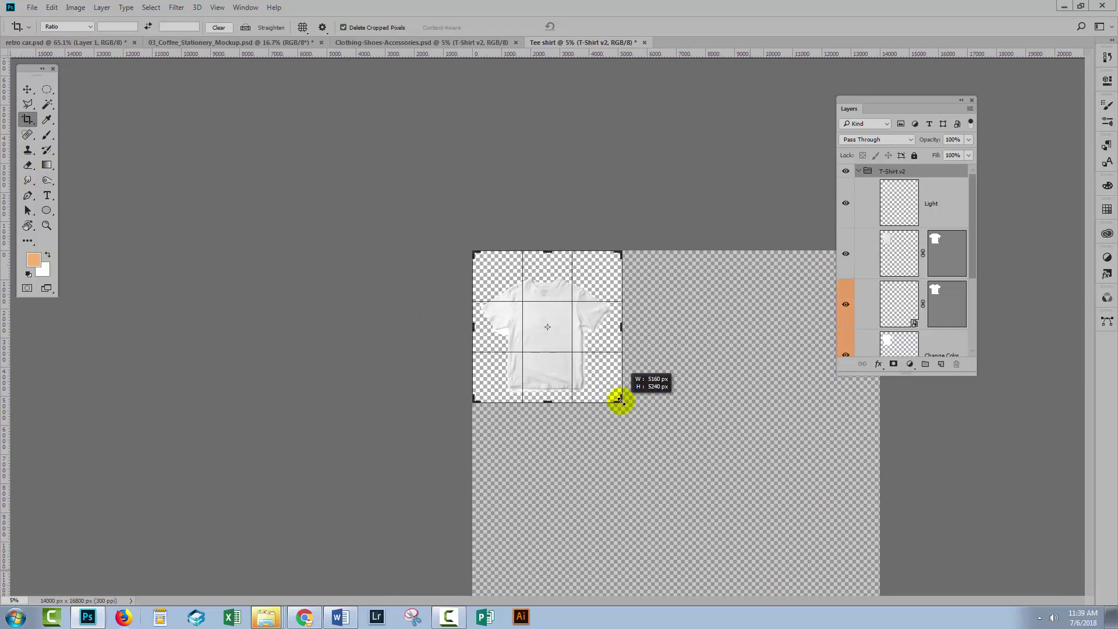
pyautogui.moveTo(554, 239); pyautogui.dragTo(554, 247)
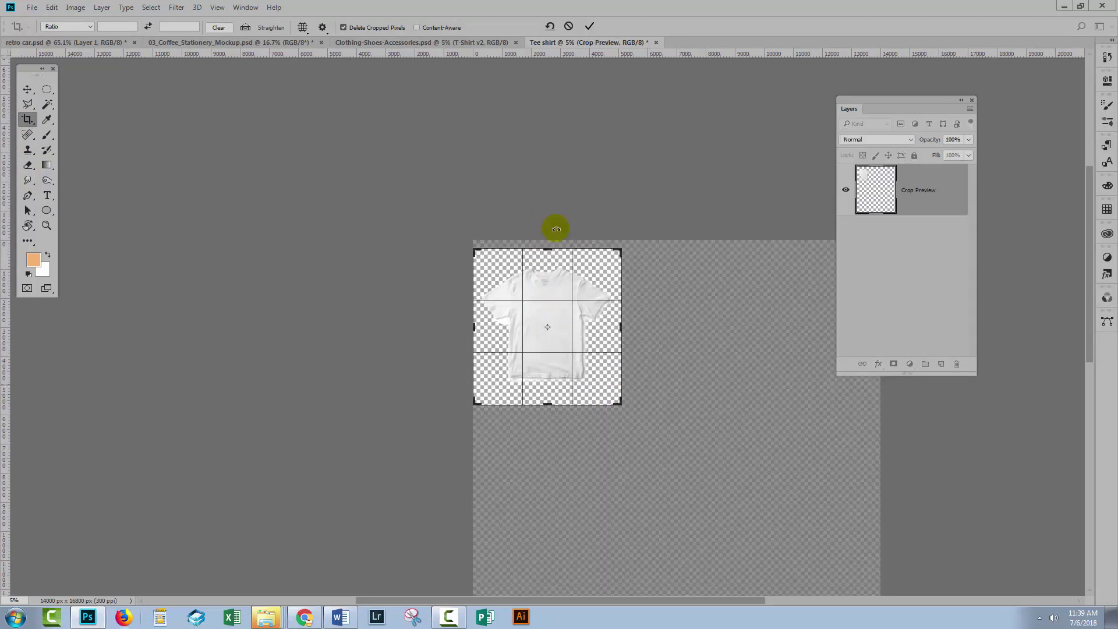
pyautogui.click(589, 27)
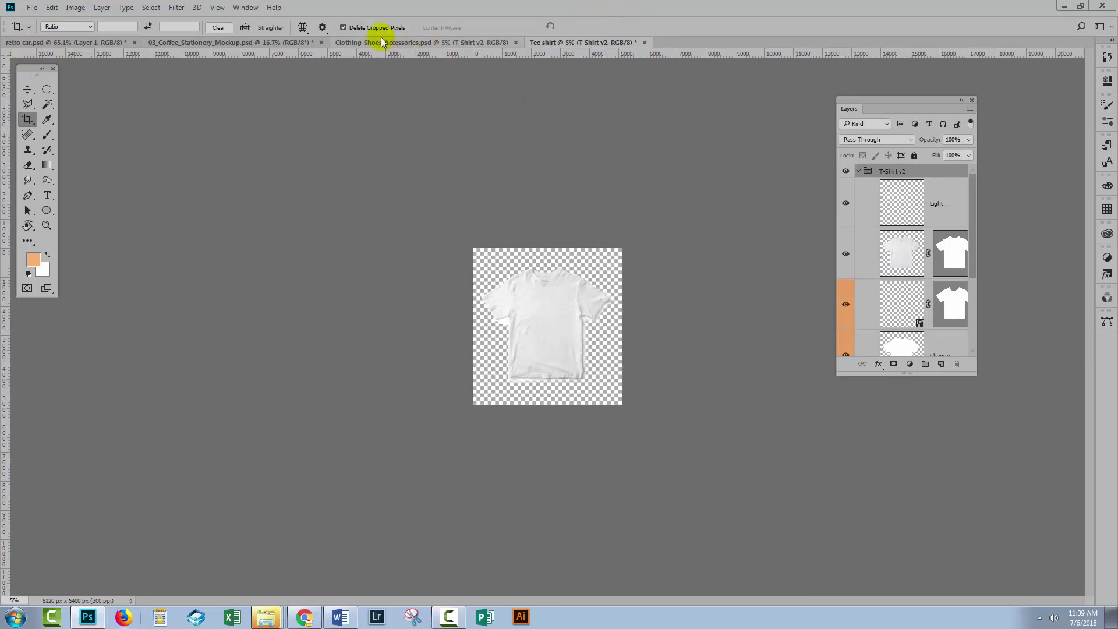
pyautogui.hotkey('ctrl', 'z')
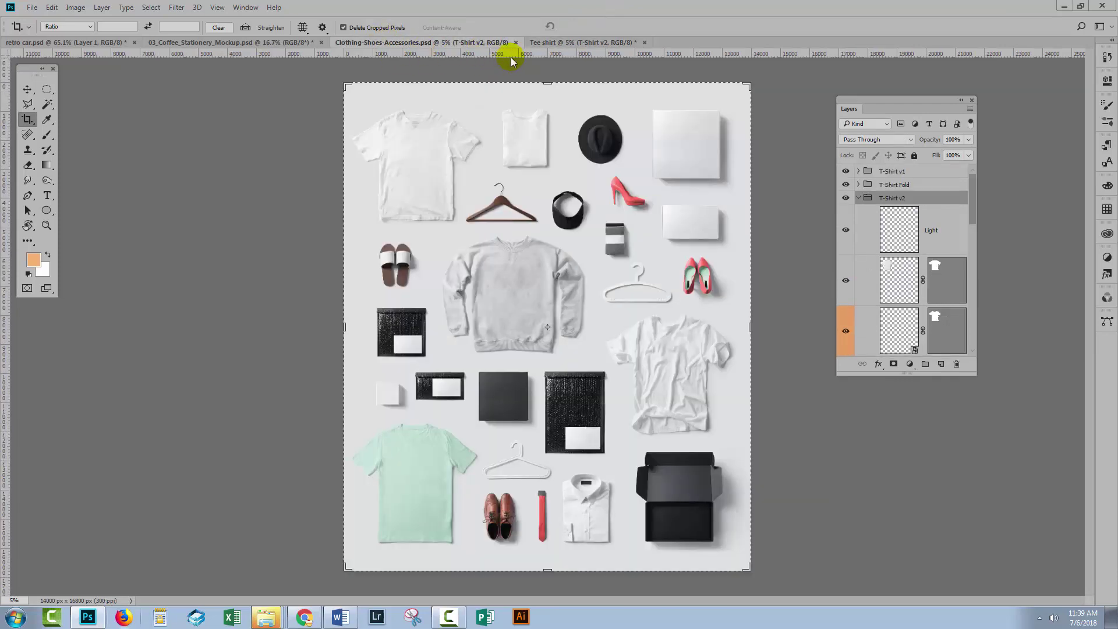
pyautogui.click(513, 44)
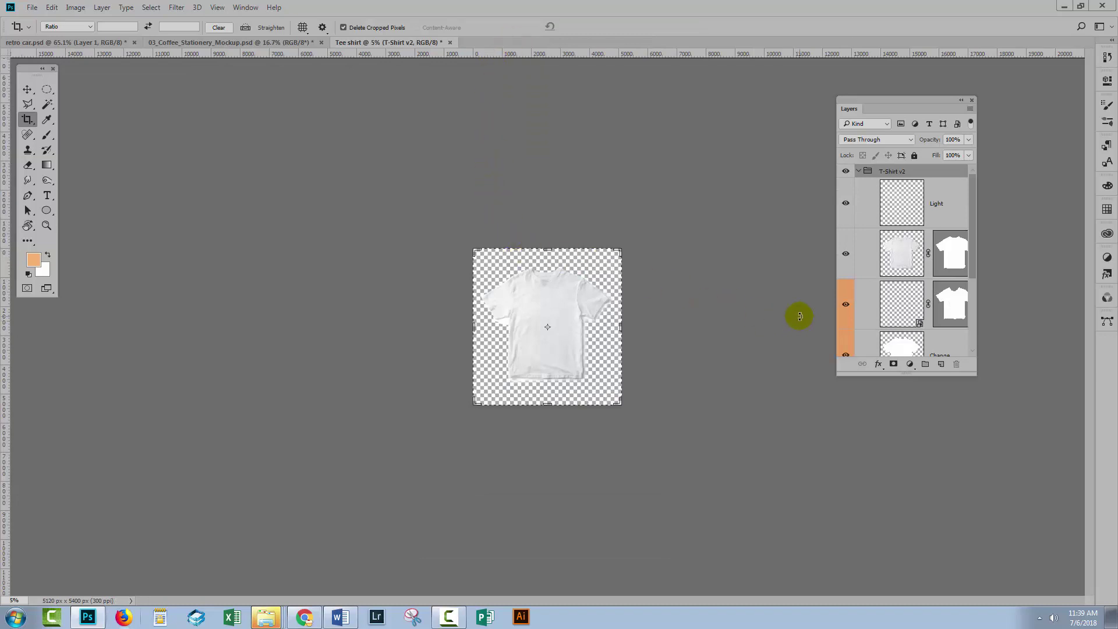
# Add Layer 1 beneath the T-Shirt v2 group, fill it white, and lock it.
pyautogui.click(861, 171)
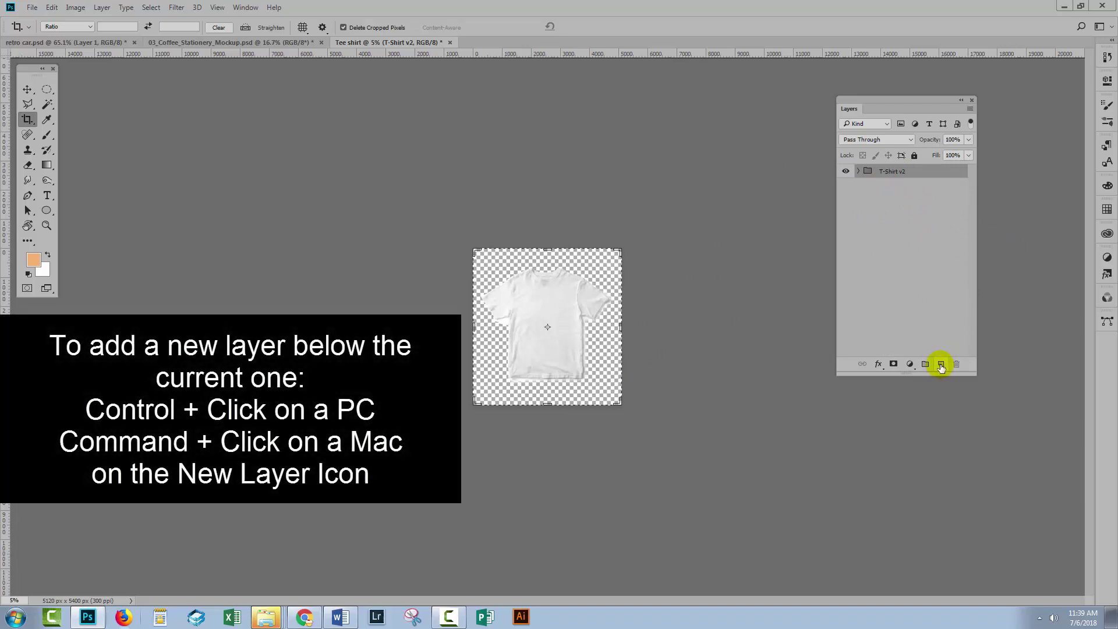
pyautogui.keyDown('ctrl'); pyautogui.click(941, 365); pyautogui.keyUp('ctrl')
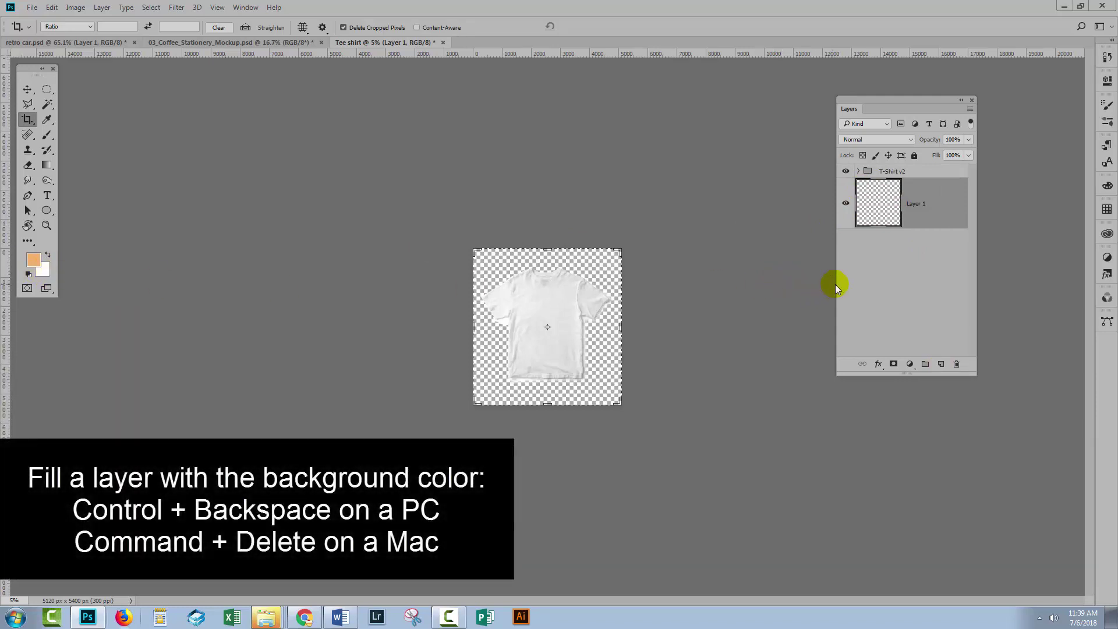
pyautogui.hotkey('ctrl', 'BackSpace')
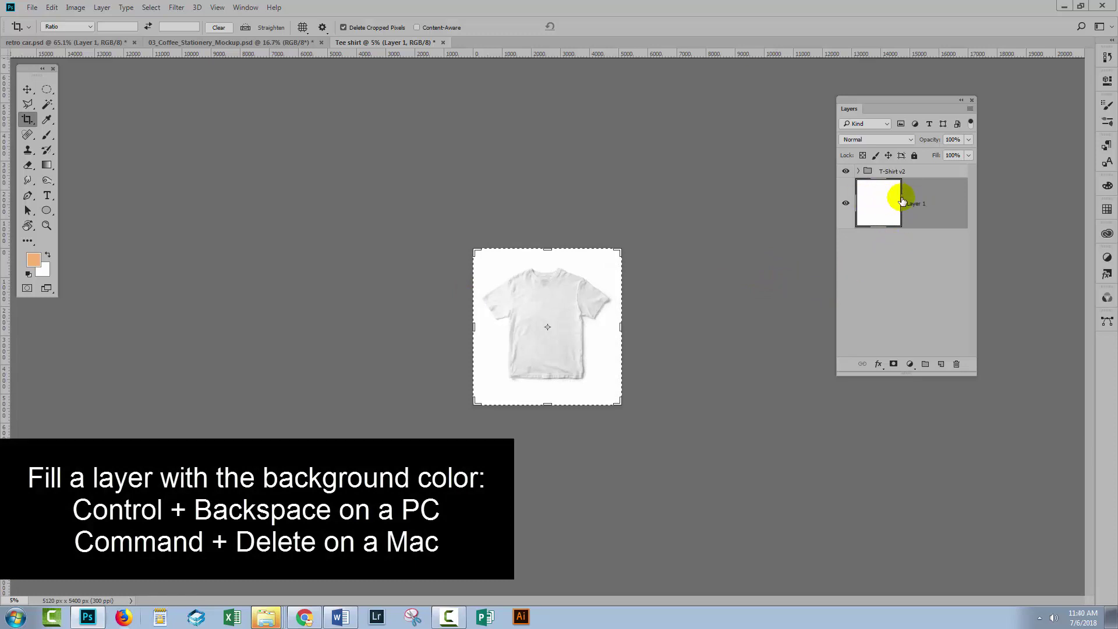
pyautogui.click(915, 155)
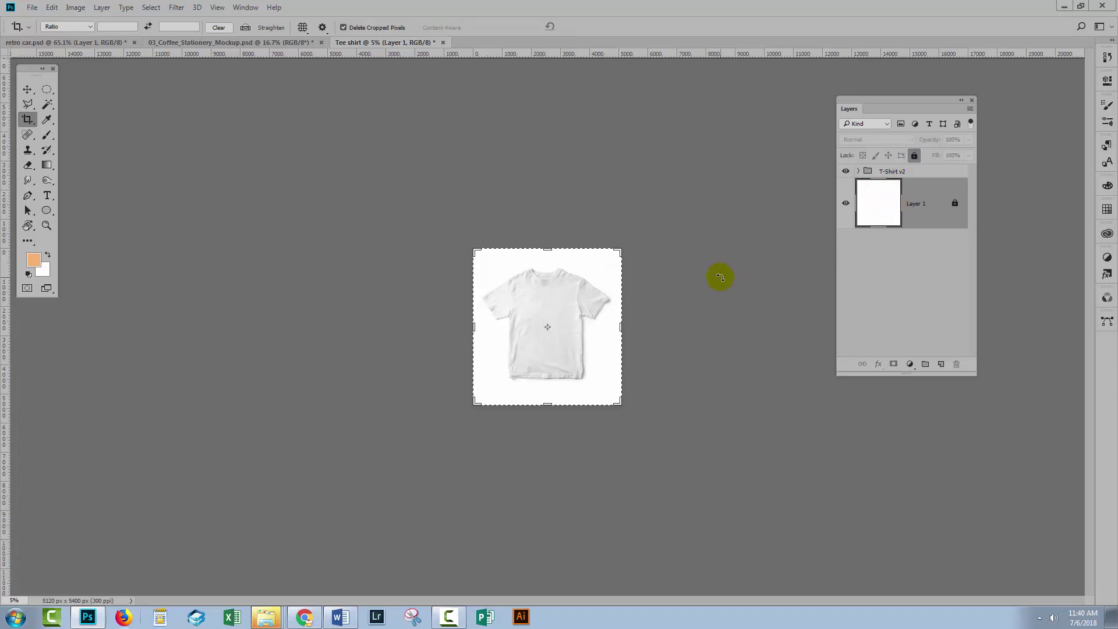
pyautogui.hotkey('ctrl', '0')
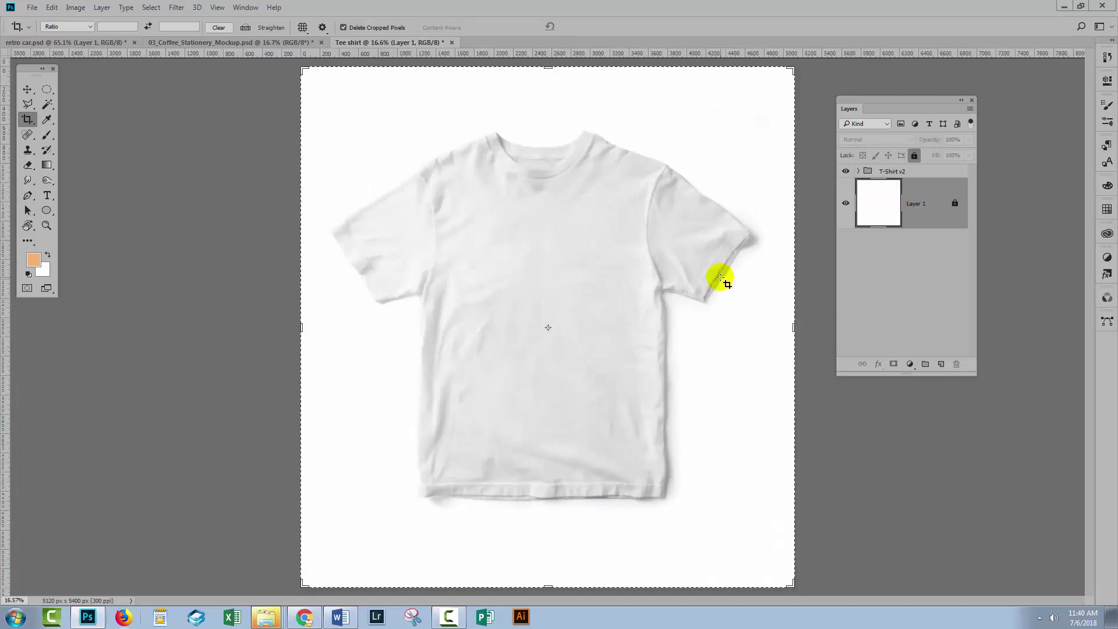
# Add a default Black & White adjustment layer above the T-Shirt v2 group.
pyautogui.click(27, 89)
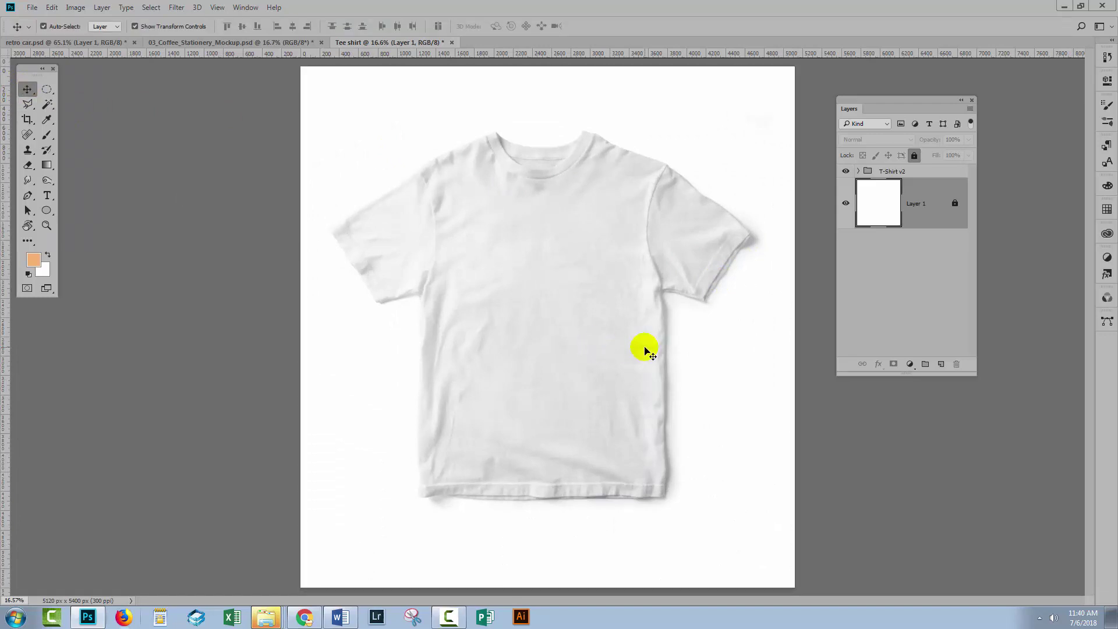
pyautogui.click(691, 355)
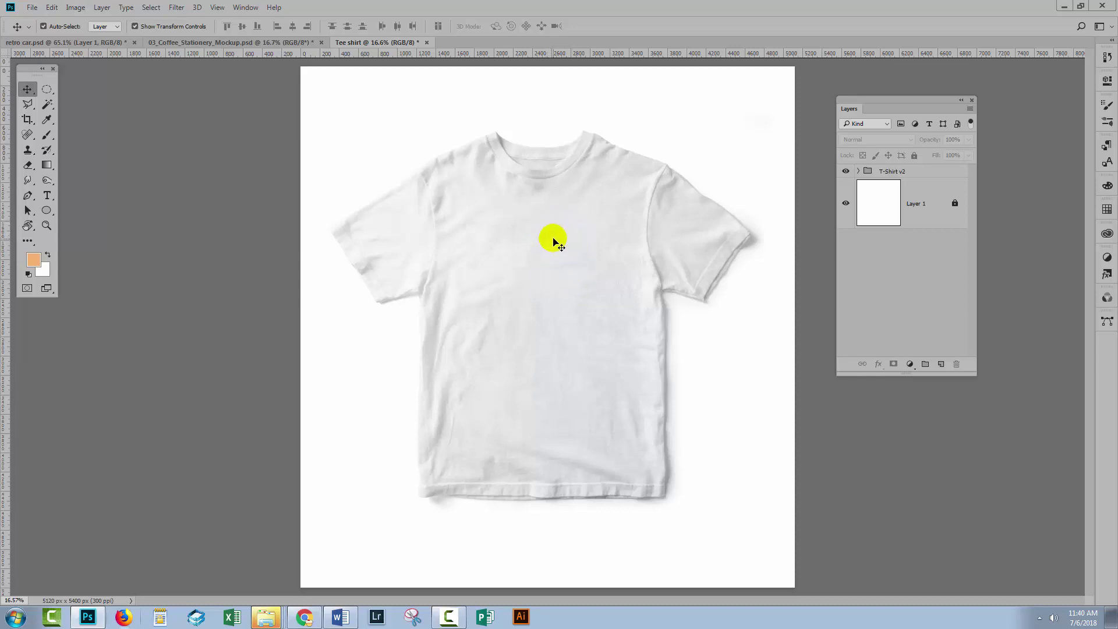
pyautogui.click(888, 172)
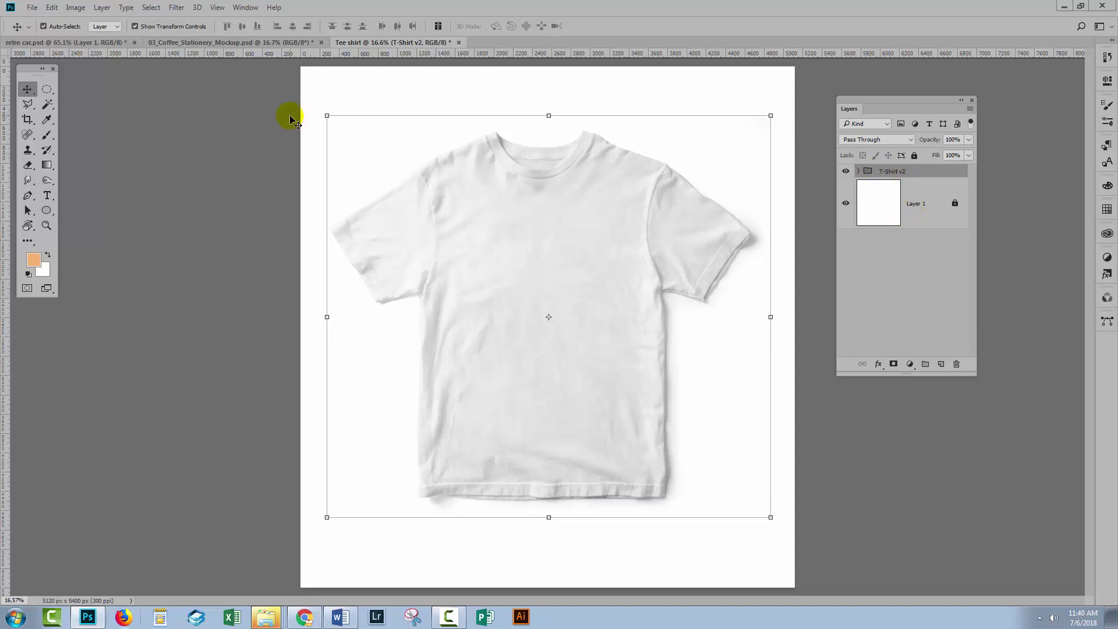
pyautogui.click(102, 7)
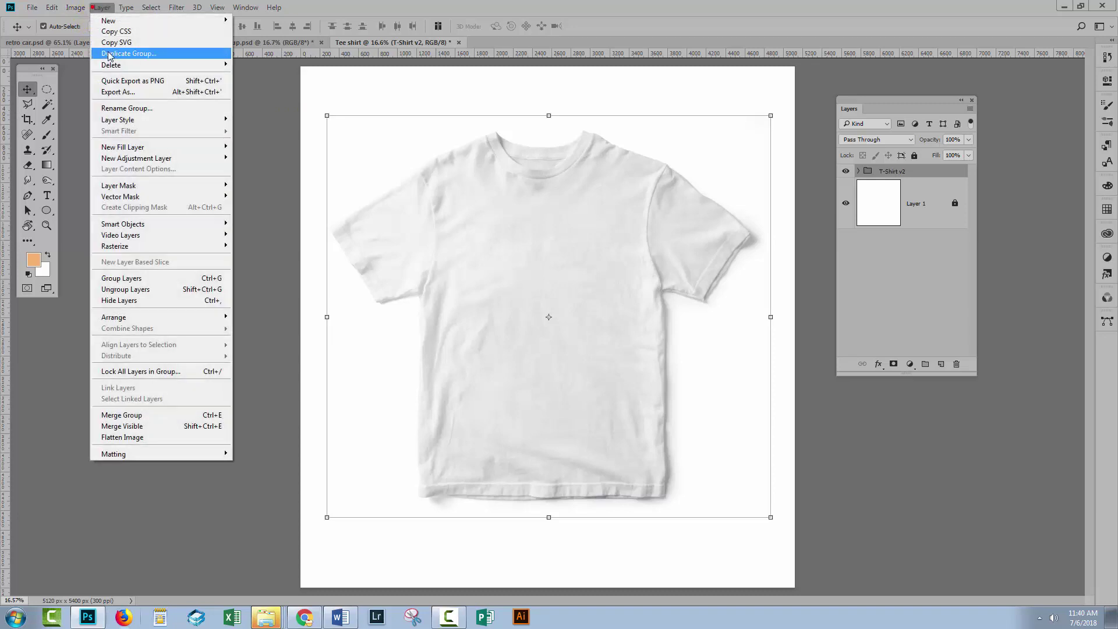
pyautogui.moveTo(137, 158)
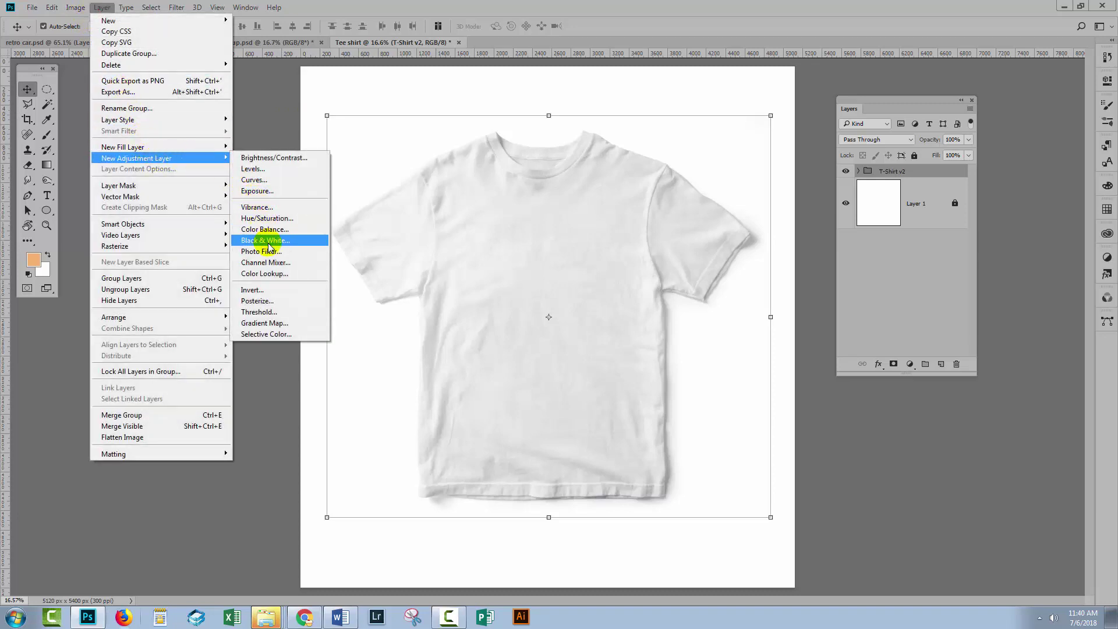
pyautogui.click(267, 243)
pyautogui.click(528, 305)
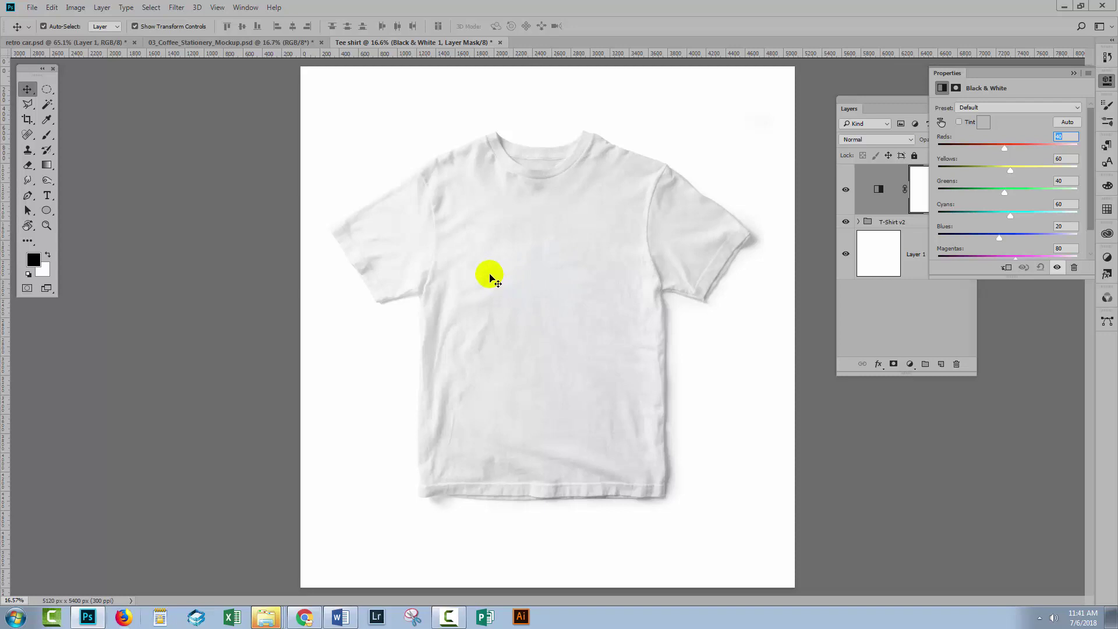
# Save the document as 'tee shirt bump map'.
pyautogui.click(31, 8)
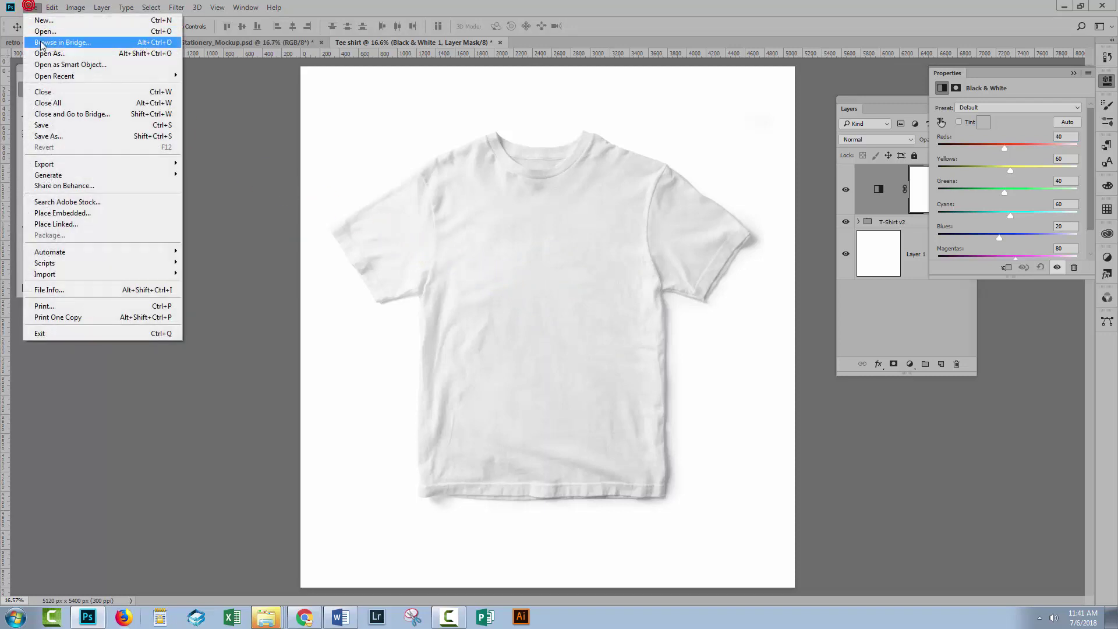
pyautogui.click(46, 137)
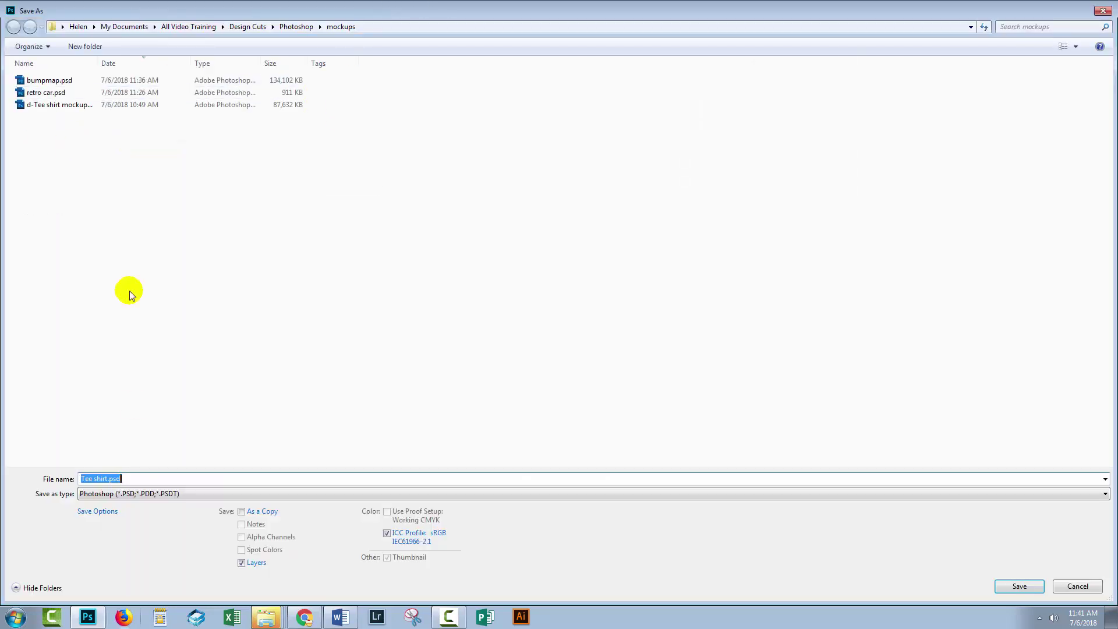
pyautogui.press('BackSpace')
pyautogui.write('tee')
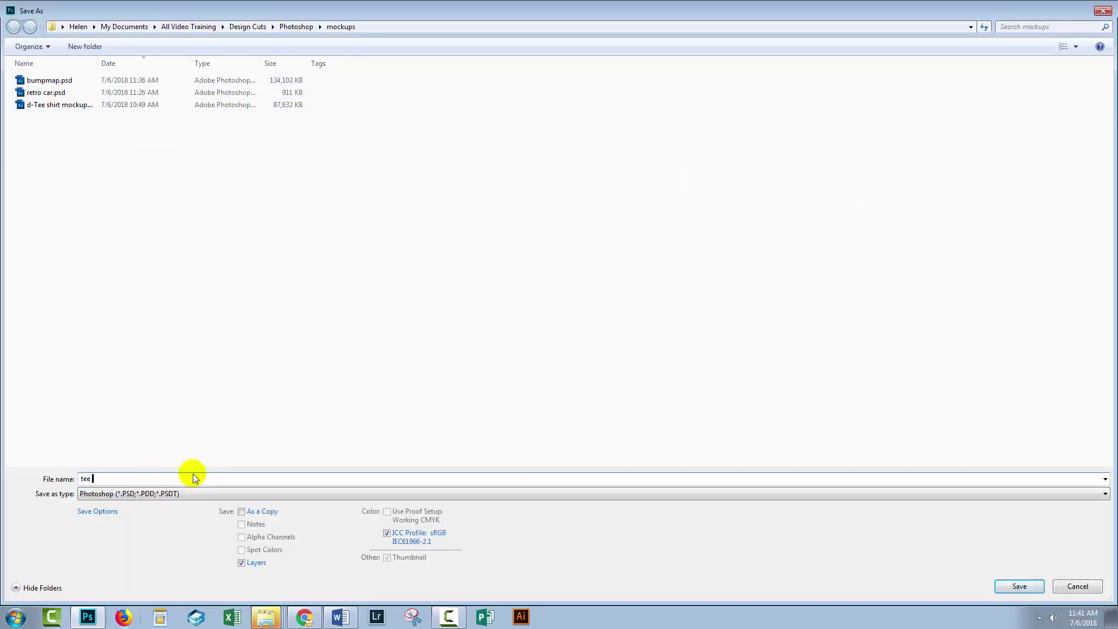
pyautogui.write(' shirt bump map')
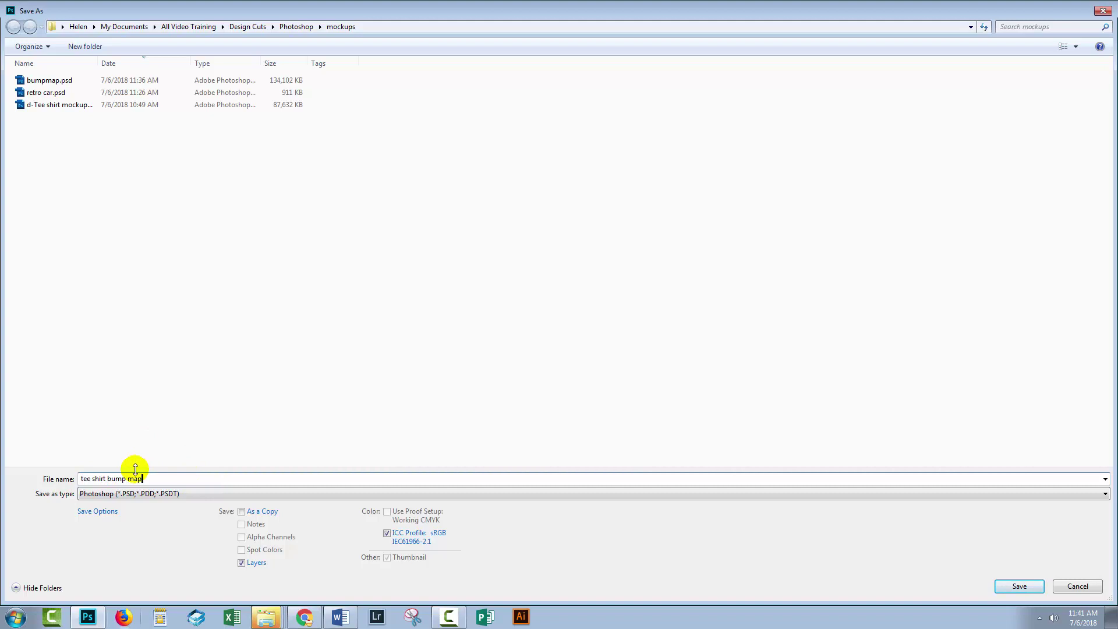
pyautogui.click(1020, 588)
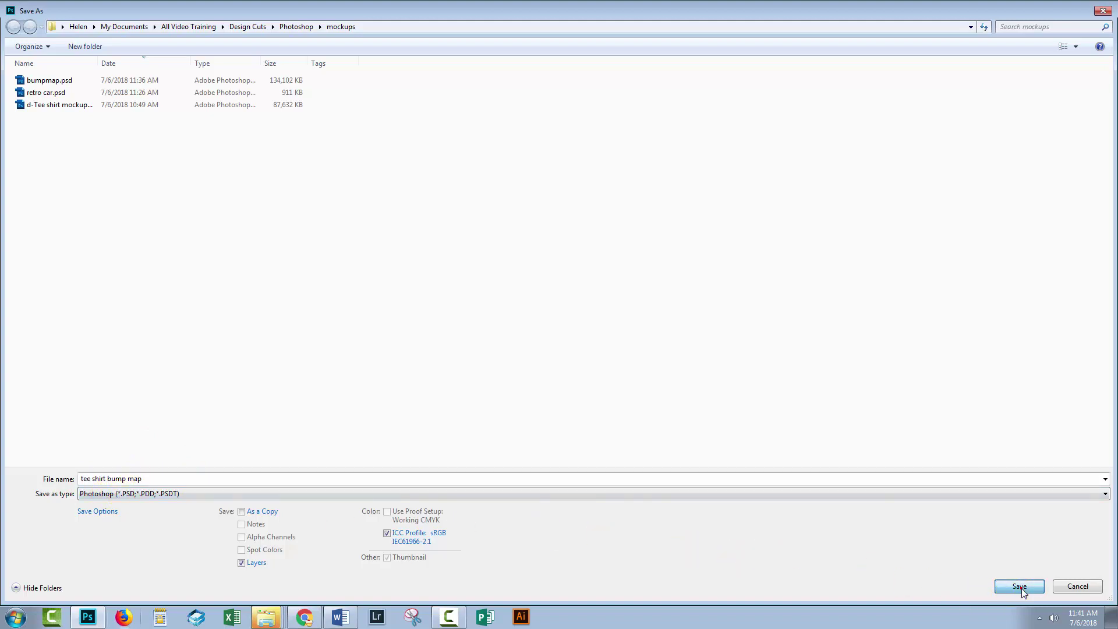
# Delete the Black & White adjustment layer.
pyautogui.click(889, 208)
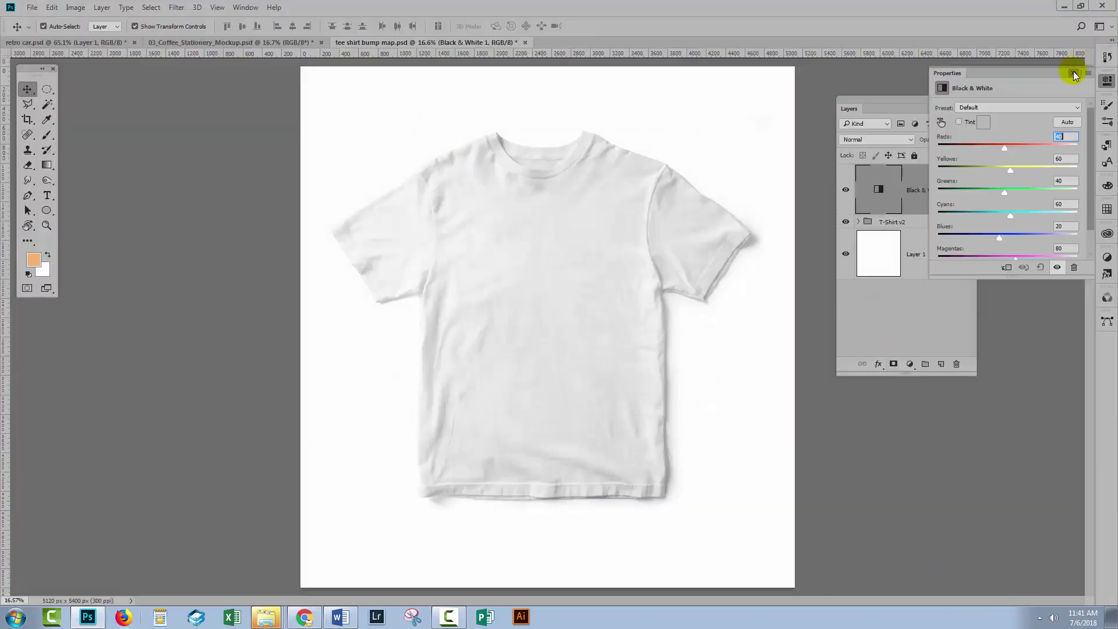
pyautogui.click(1075, 75)
pyautogui.moveTo(928, 190); pyautogui.dragTo(956, 361)
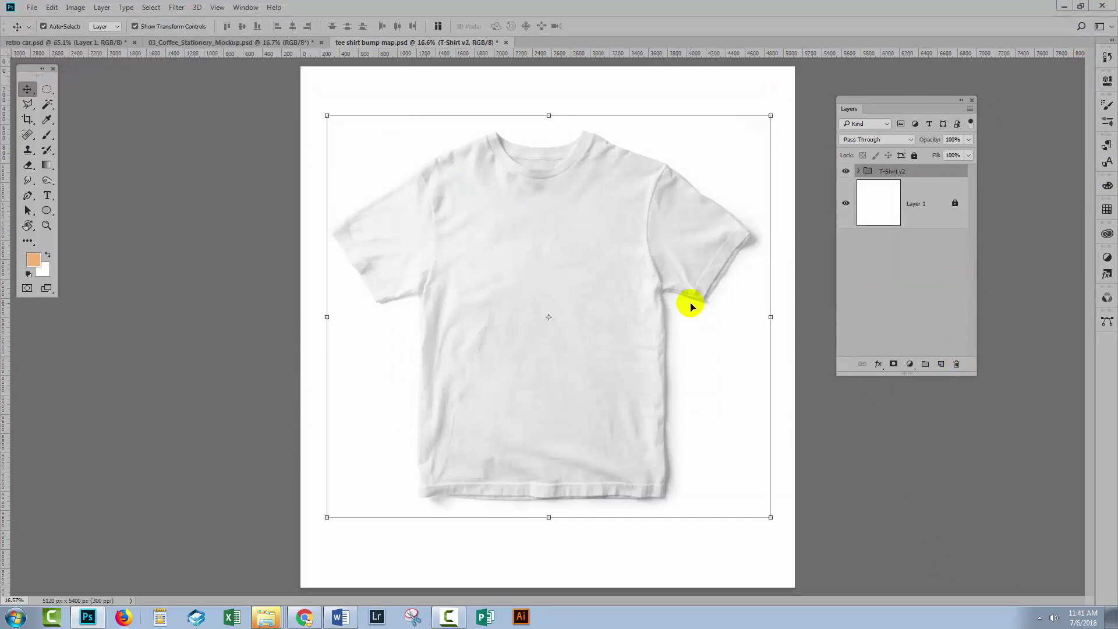
# Duplicate the retro car's Layer 1 into tee shirt bump map.psd.
pyautogui.click(653, 563)
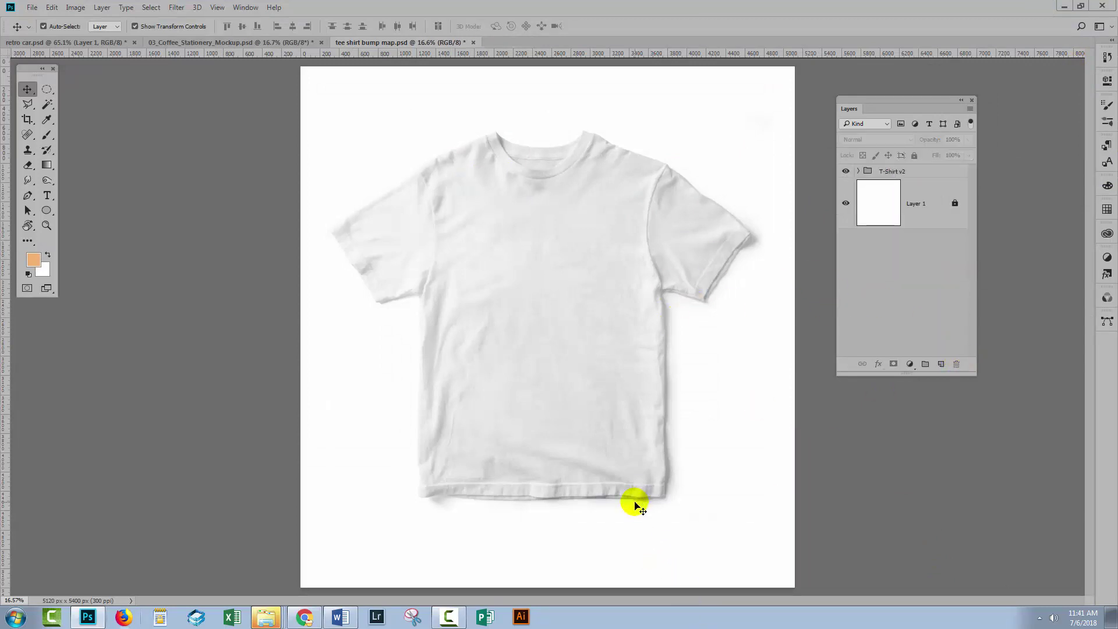
pyautogui.click(65, 44)
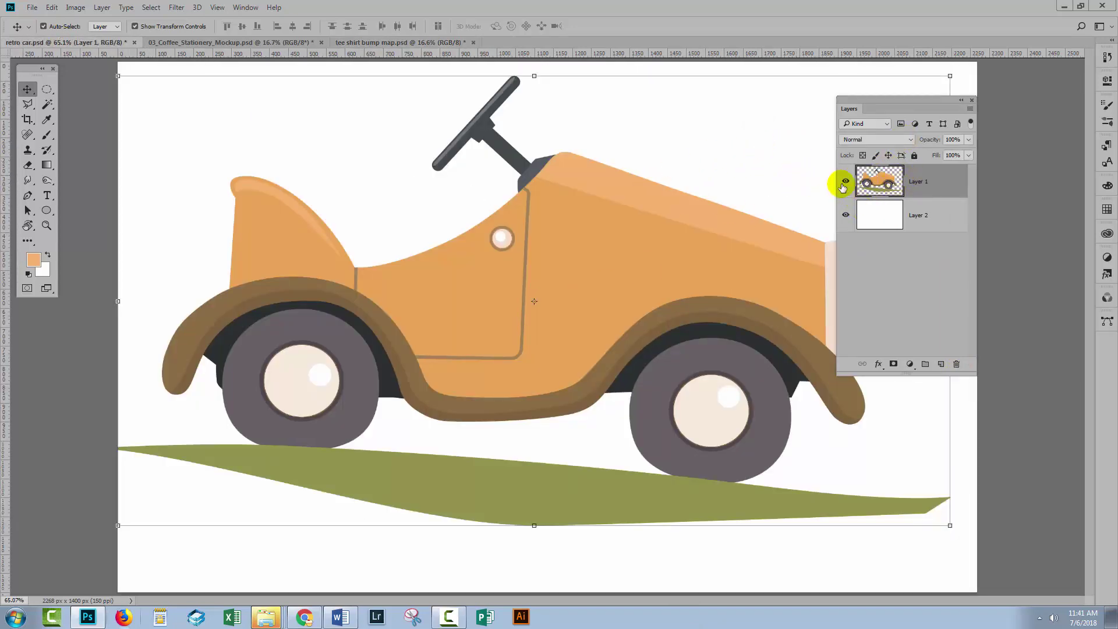
pyautogui.click(845, 215)
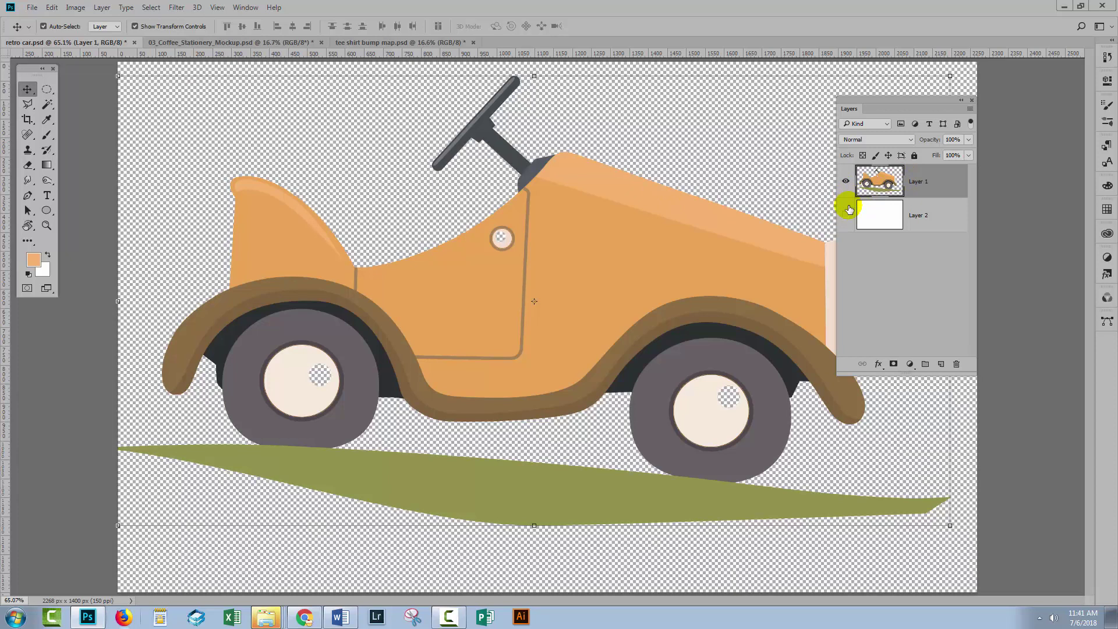
pyautogui.click(845, 215)
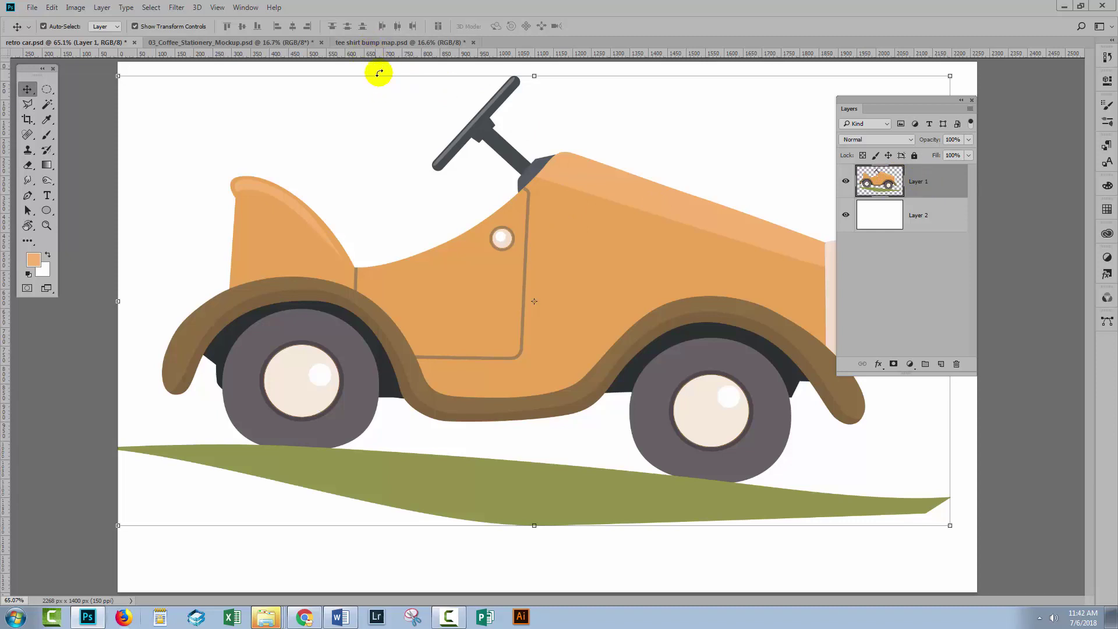
pyautogui.click(866, 181)
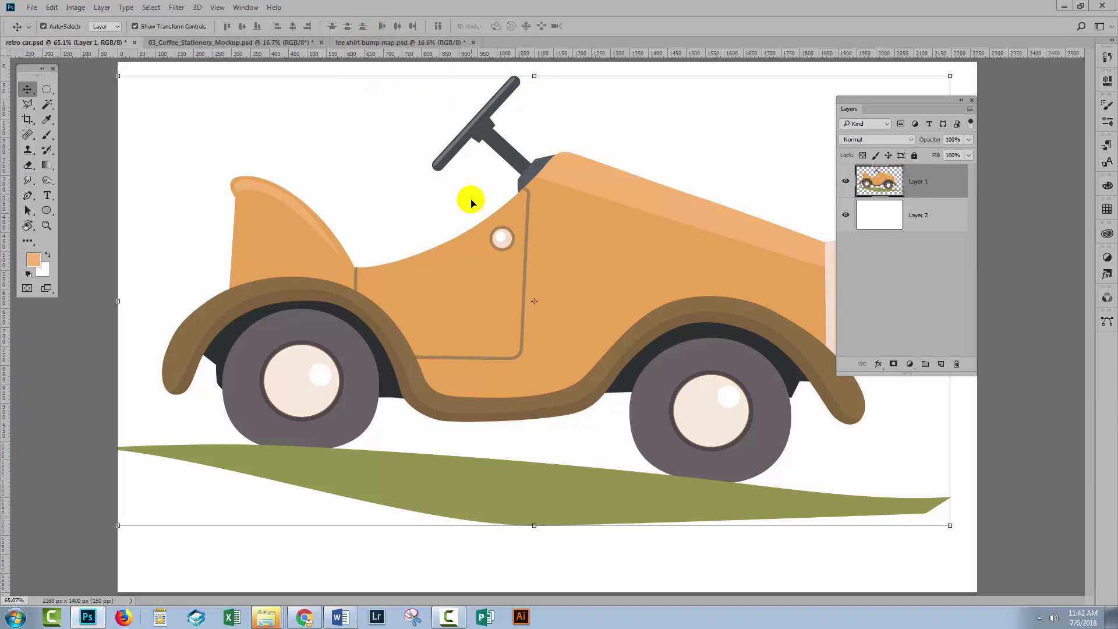
pyautogui.rightClick(919, 179)
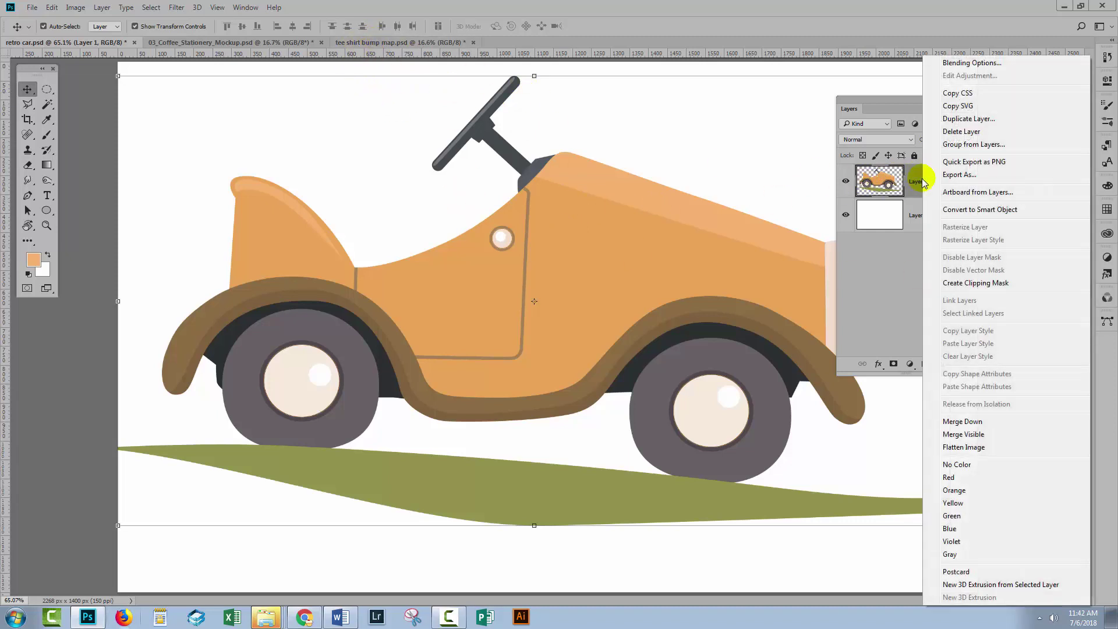
pyautogui.click(970, 118)
pyautogui.click(802, 364)
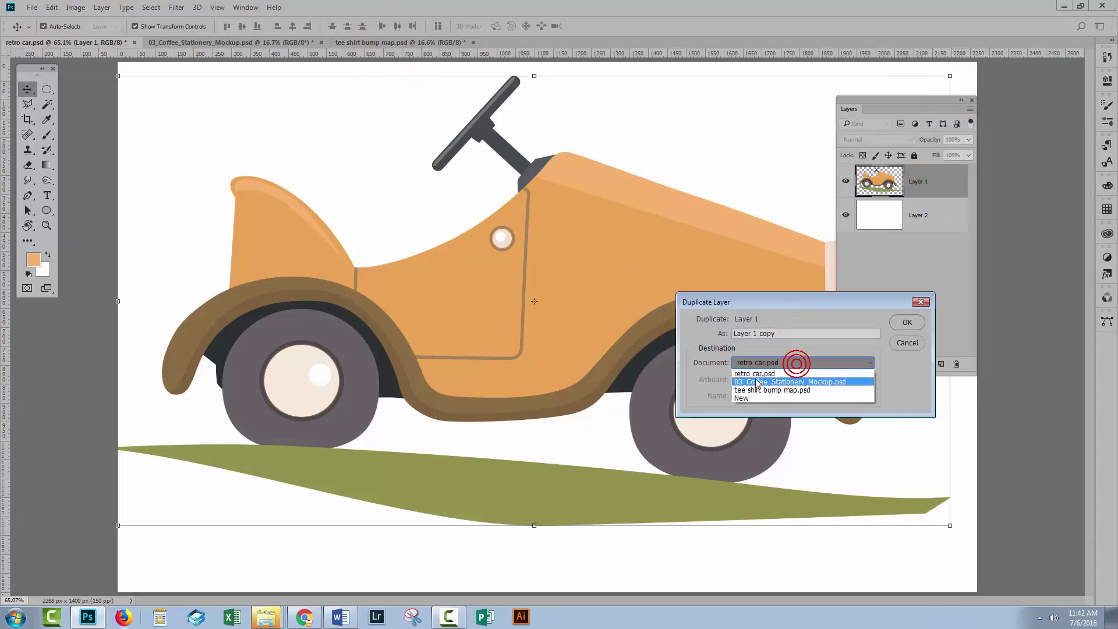
pyautogui.click(770, 391)
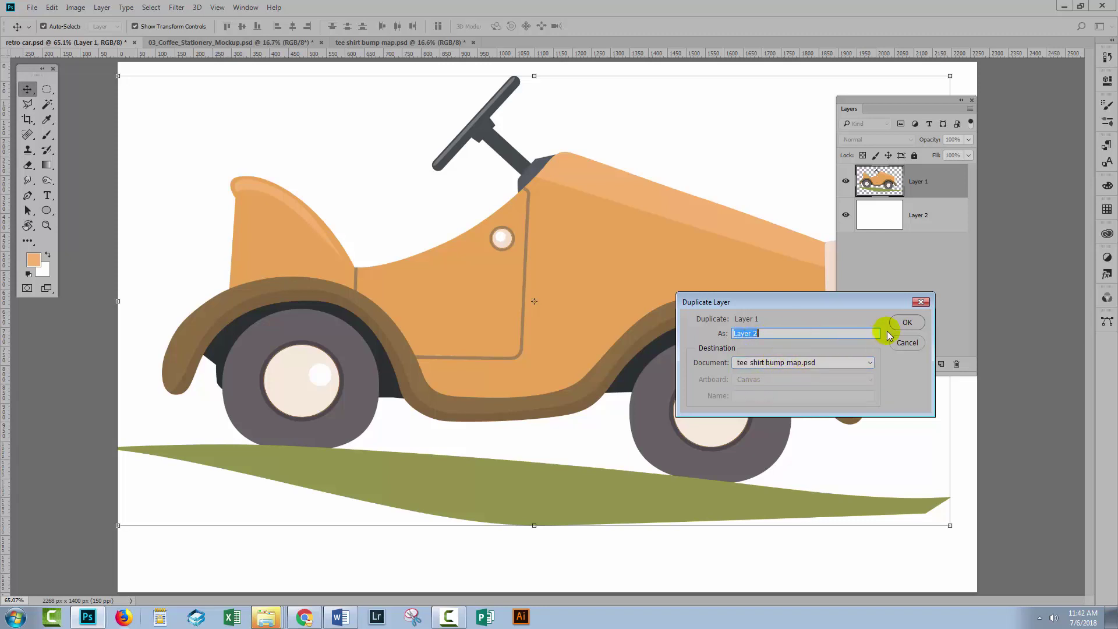
pyautogui.click(909, 324)
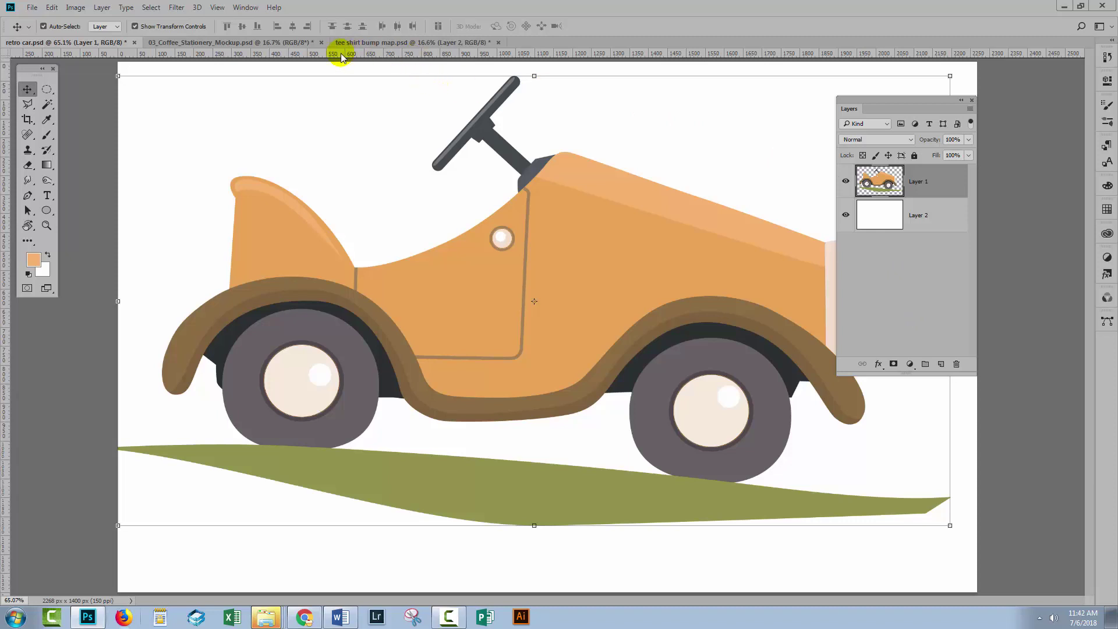
# Center the car on the shirt's chest, scaled down to about 84%.
pyautogui.click(355, 41)
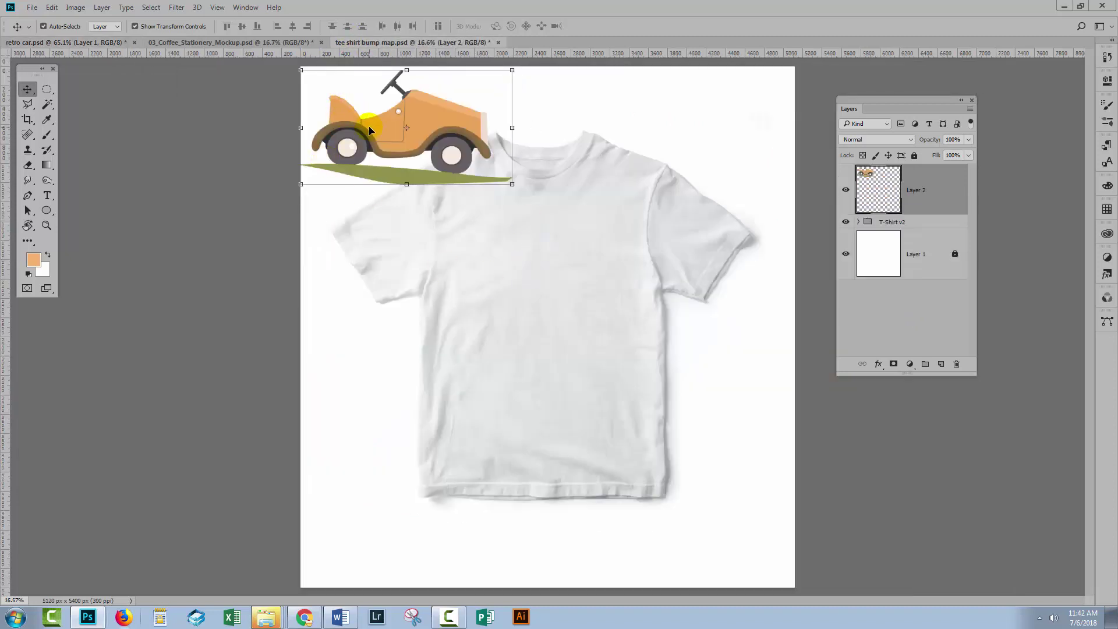
pyautogui.moveTo(371, 130); pyautogui.dragTo(517, 297)
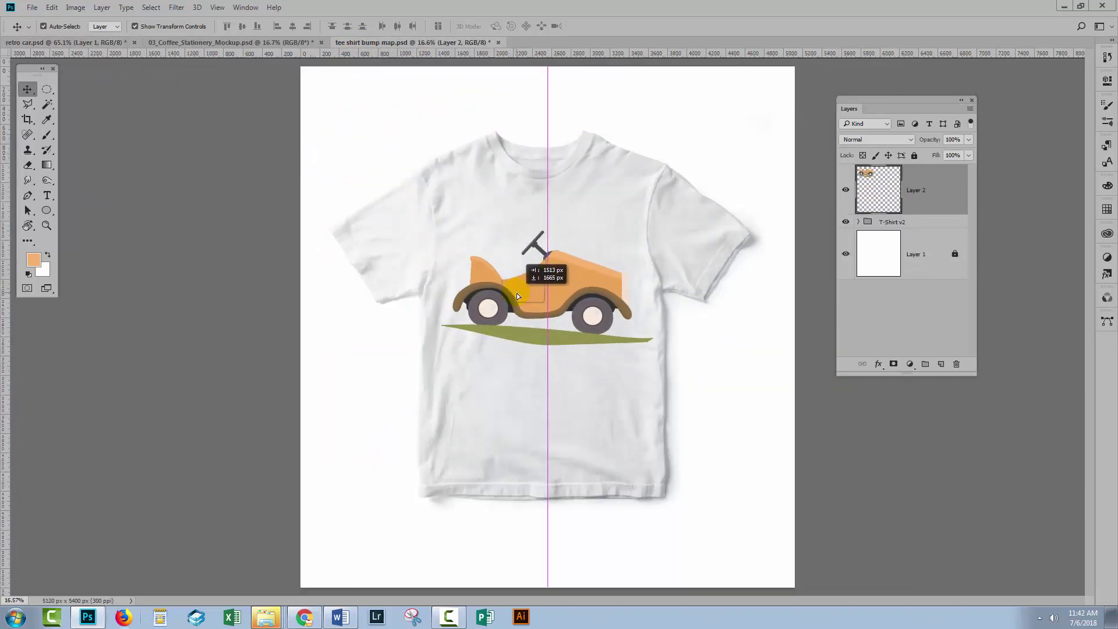
pyautogui.moveTo(654, 231); pyautogui.dragTo(619, 249)
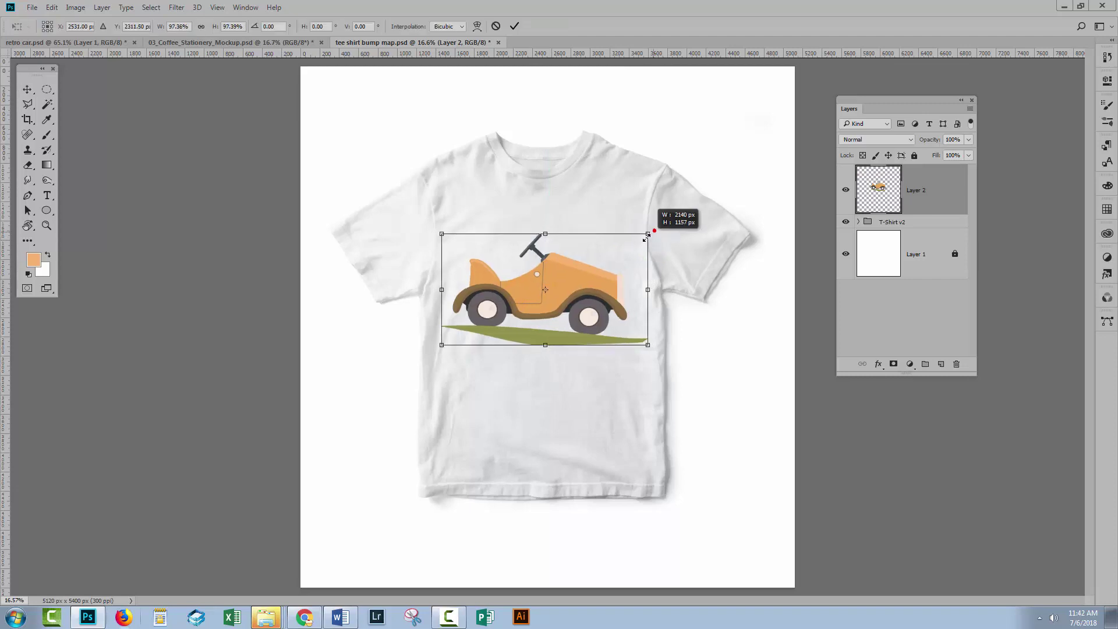
pyautogui.moveTo(565, 306); pyautogui.dragTo(582, 295)
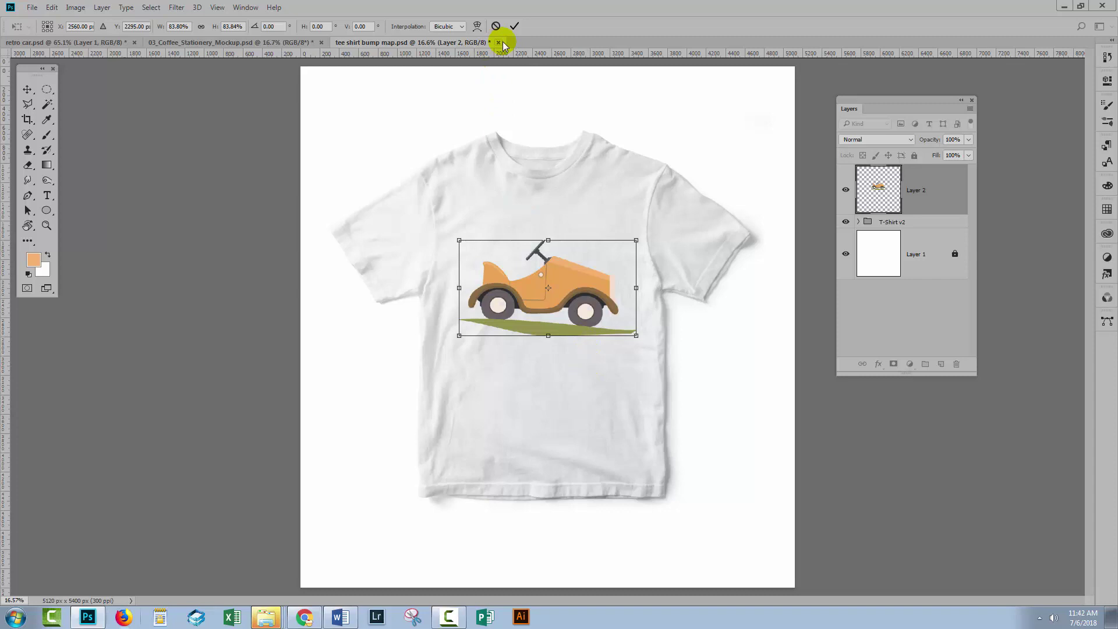
pyautogui.click(513, 28)
pyautogui.click(498, 401)
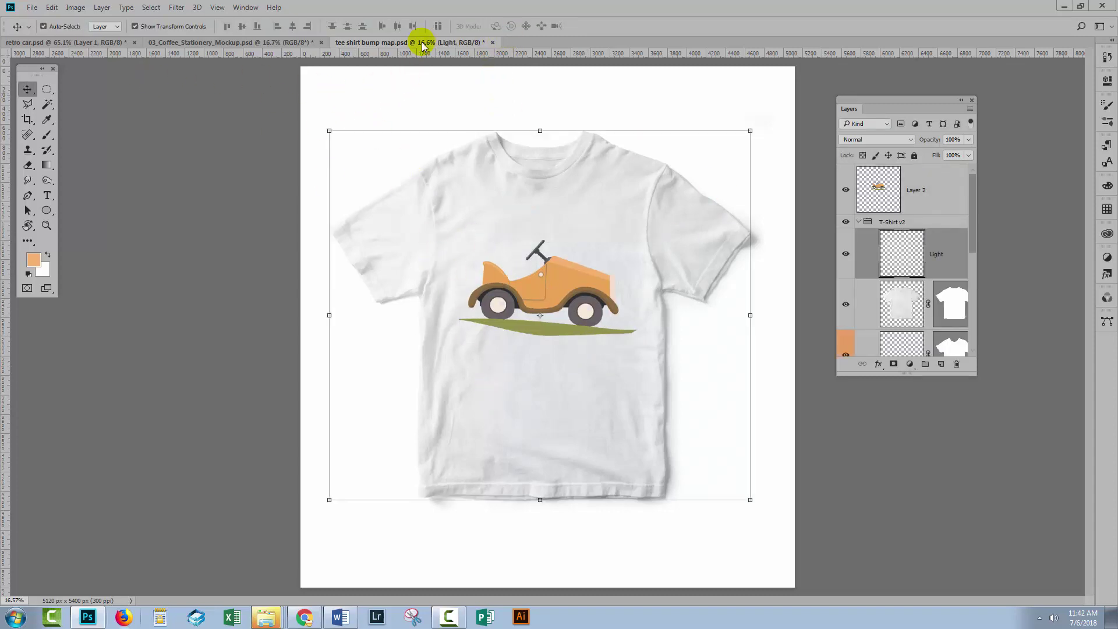
# Save the document as 'tee shirt' and select the car layer, Layer 2.
pyautogui.click(32, 9)
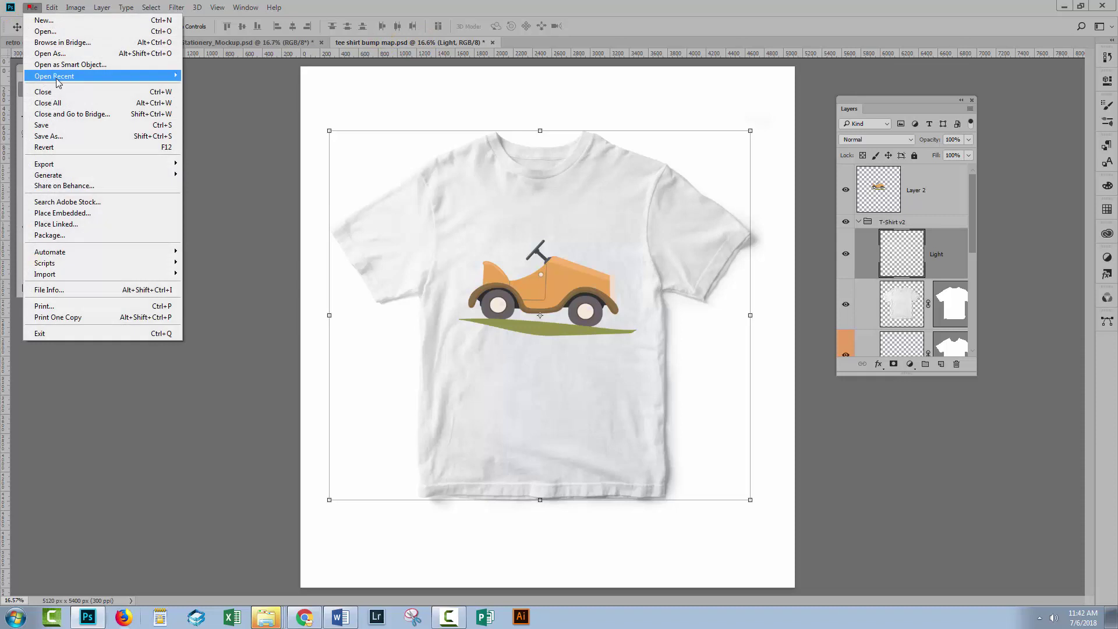
pyautogui.click(62, 135)
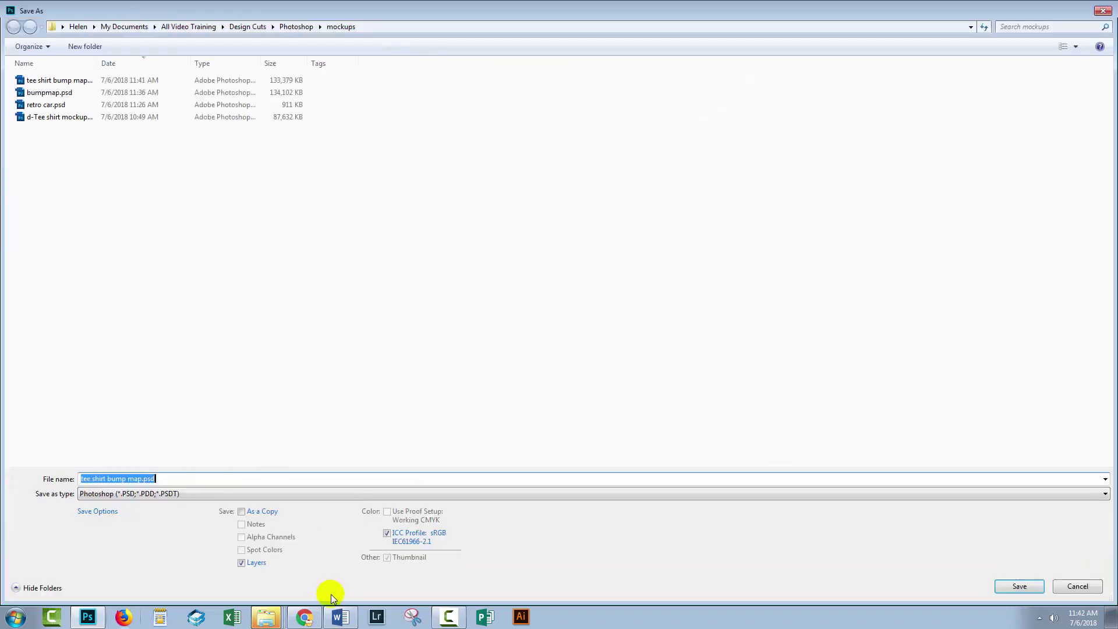
pyautogui.write('tee shirt')
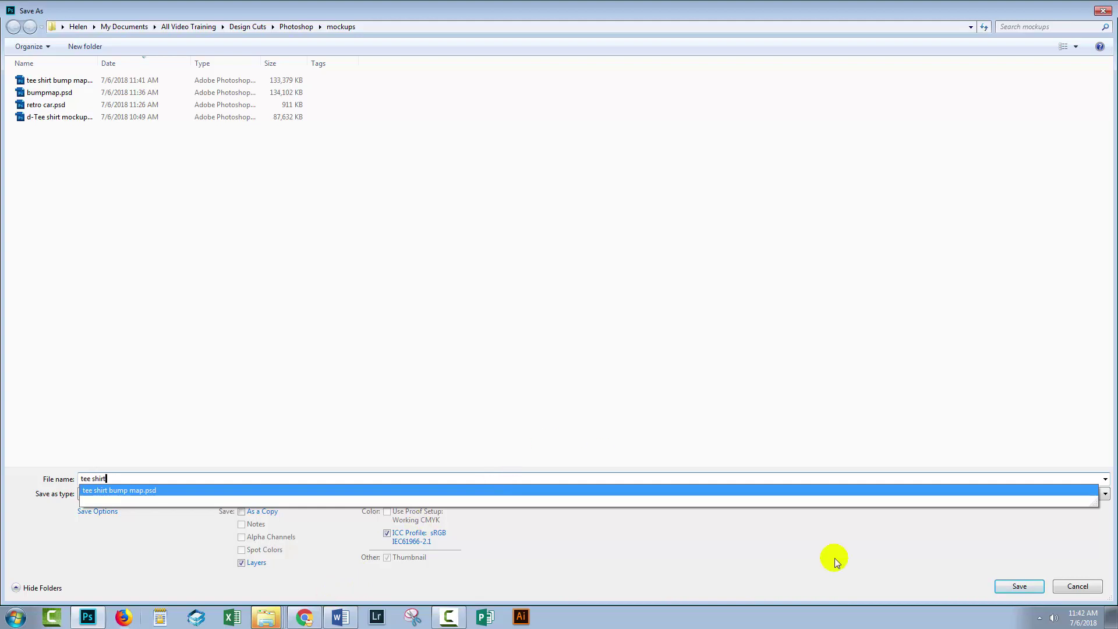
pyautogui.click(1019, 586)
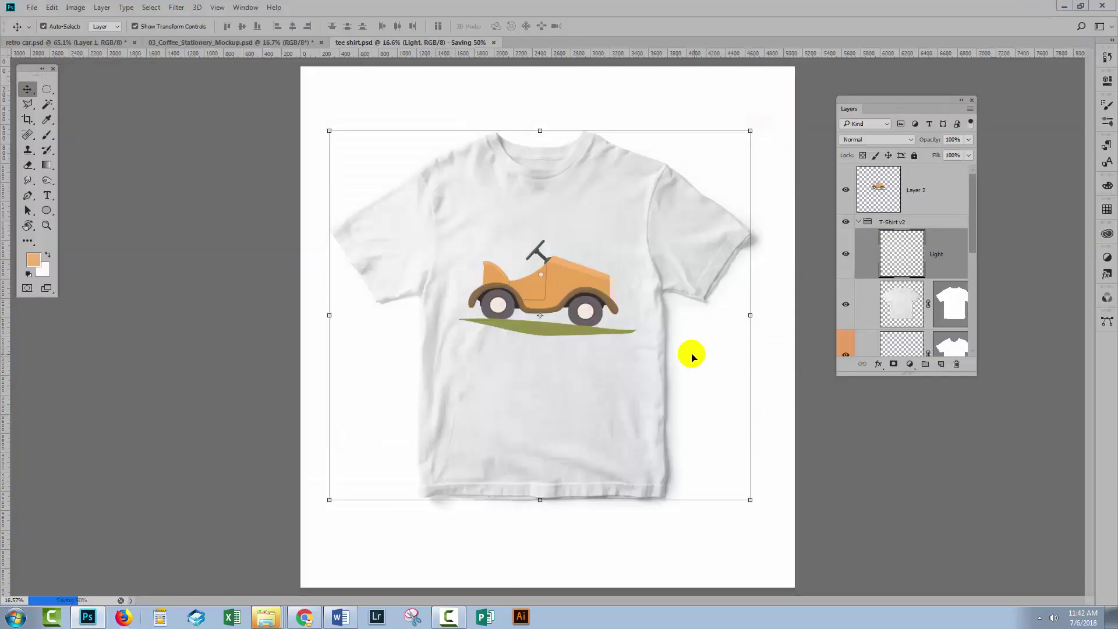
pyautogui.click(609, 533)
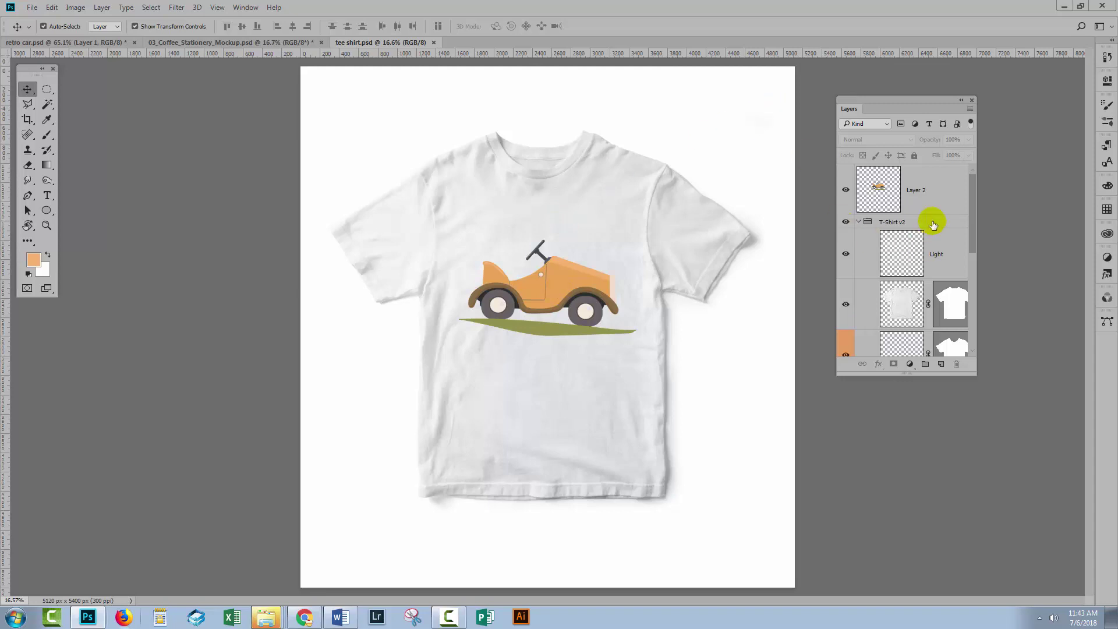
pyautogui.click(931, 196)
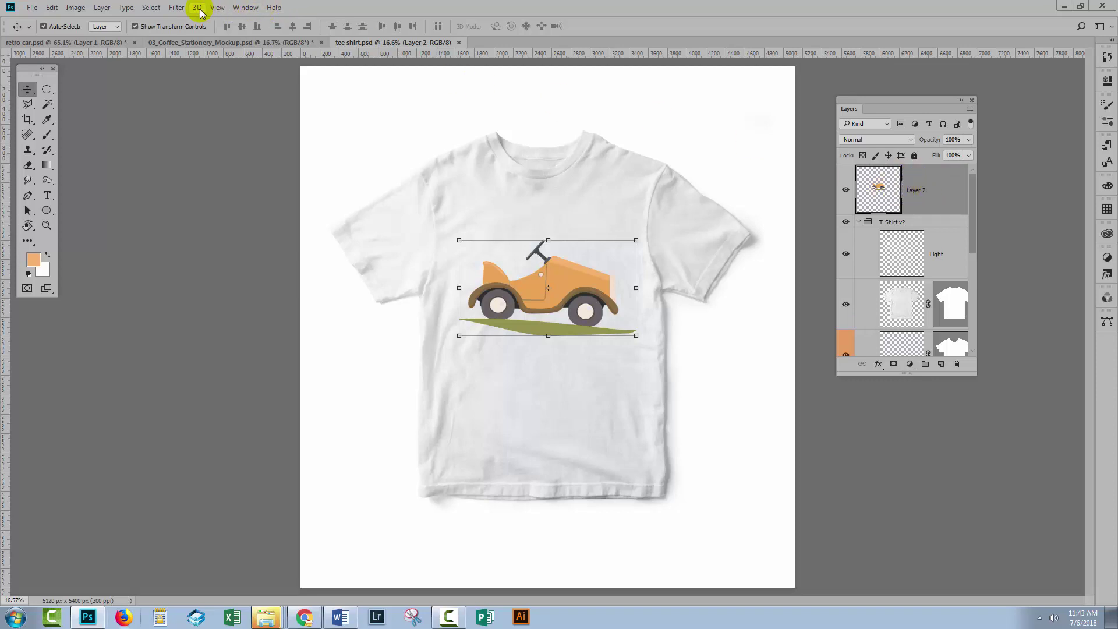
# Convert the car layer to a smart object for smart filters.
pyautogui.click(175, 10)
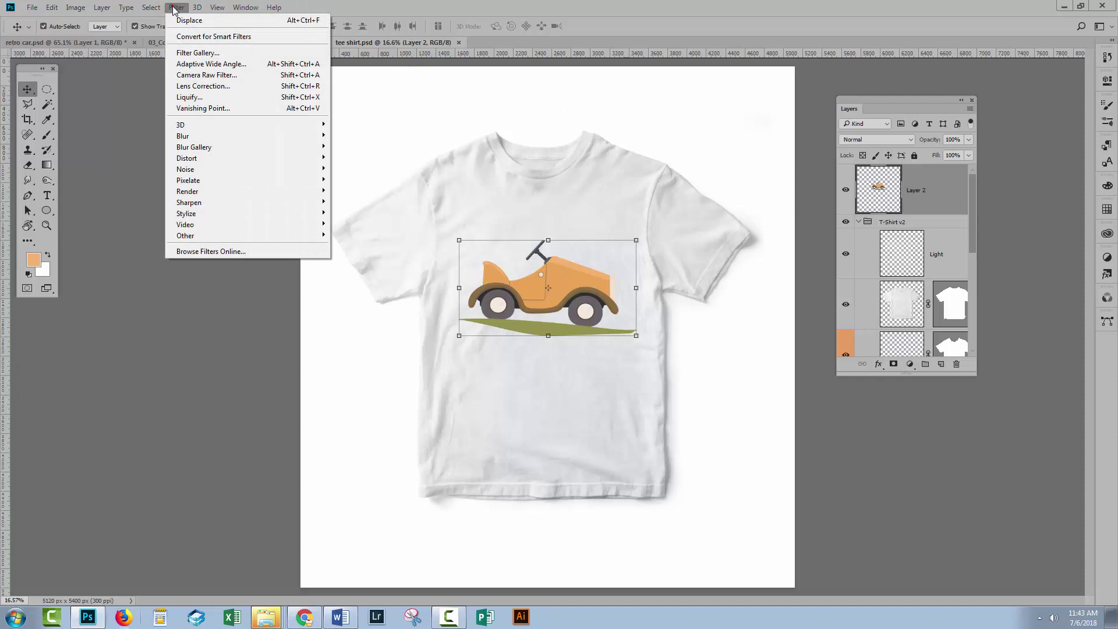
pyautogui.click(188, 35)
pyautogui.click(548, 234)
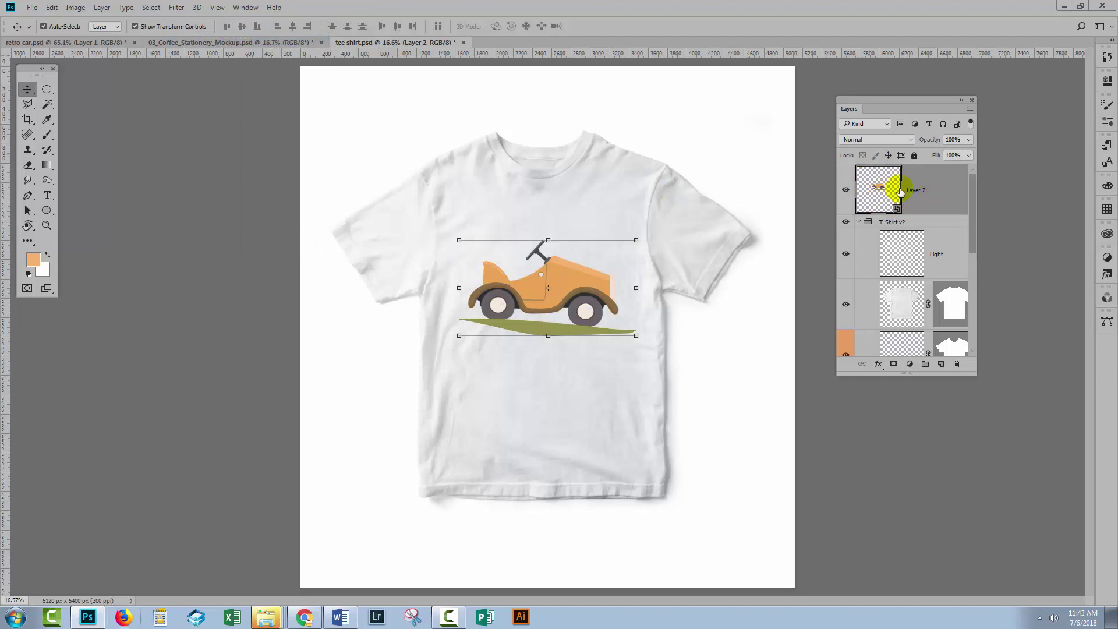
# Apply a Displace filter using 'tee shirt bump map.psd' as the displacement map.
pyautogui.click(175, 10)
pyautogui.moveTo(187, 158)
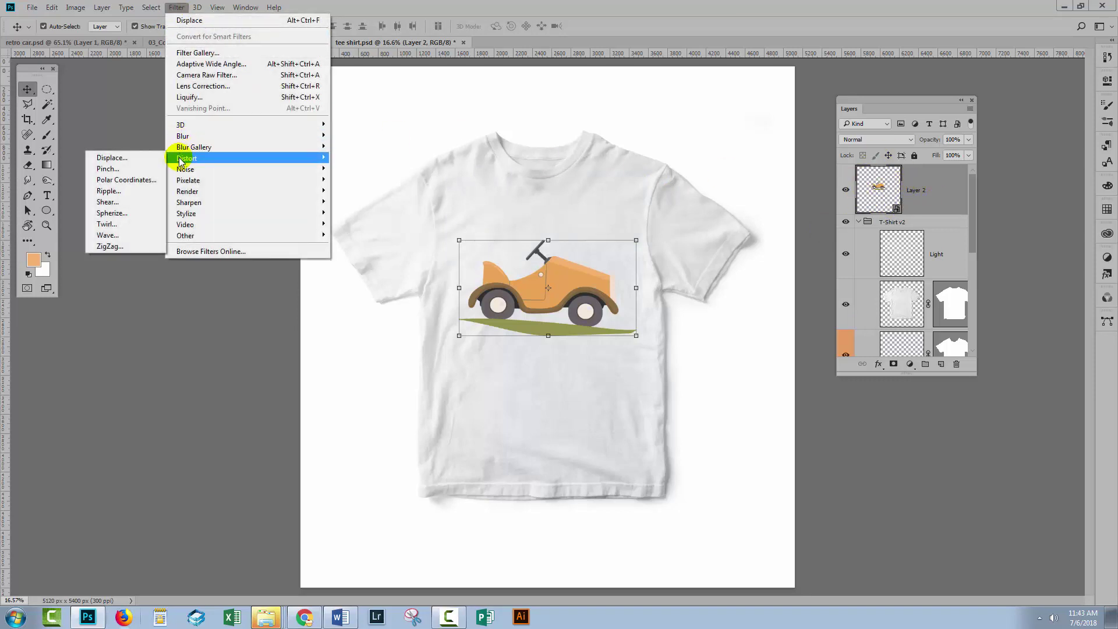
pyautogui.click(106, 160)
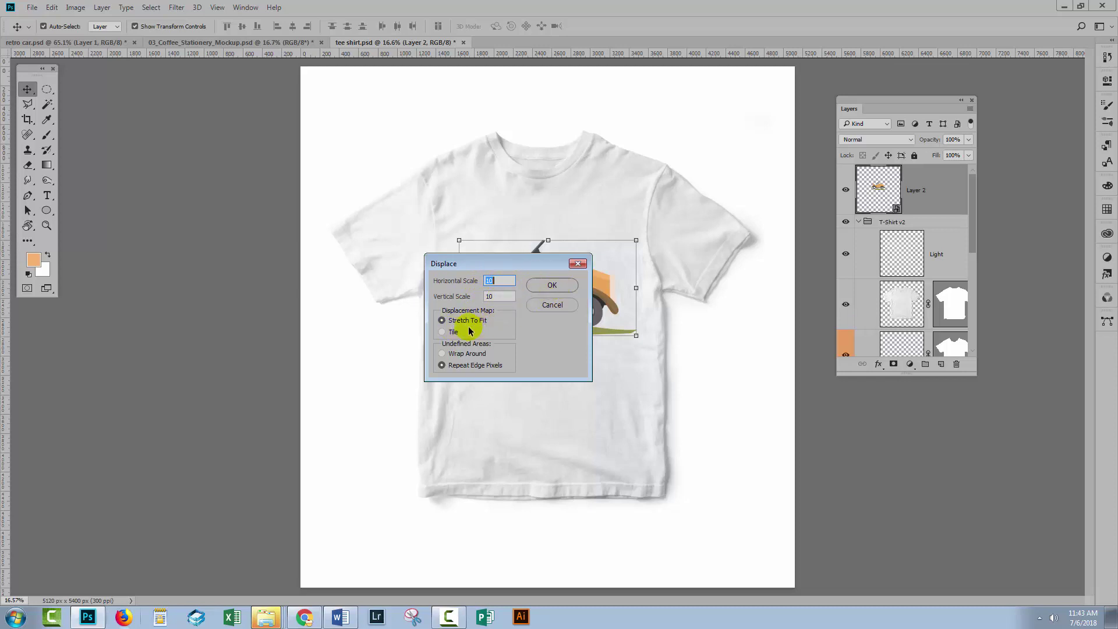
pyautogui.click(552, 286)
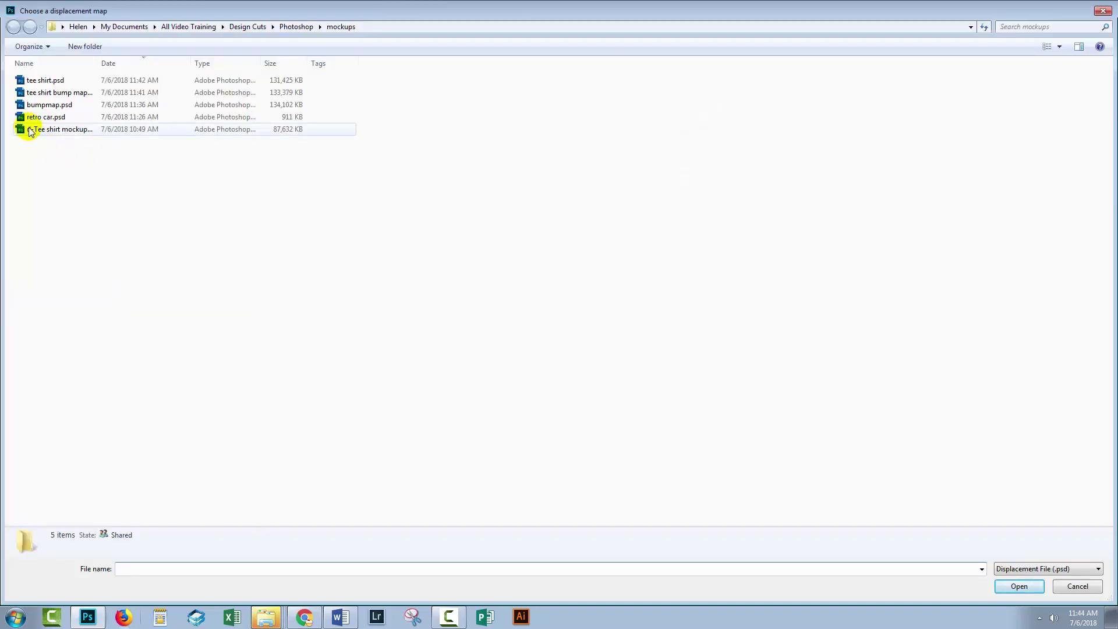
pyautogui.click(35, 93)
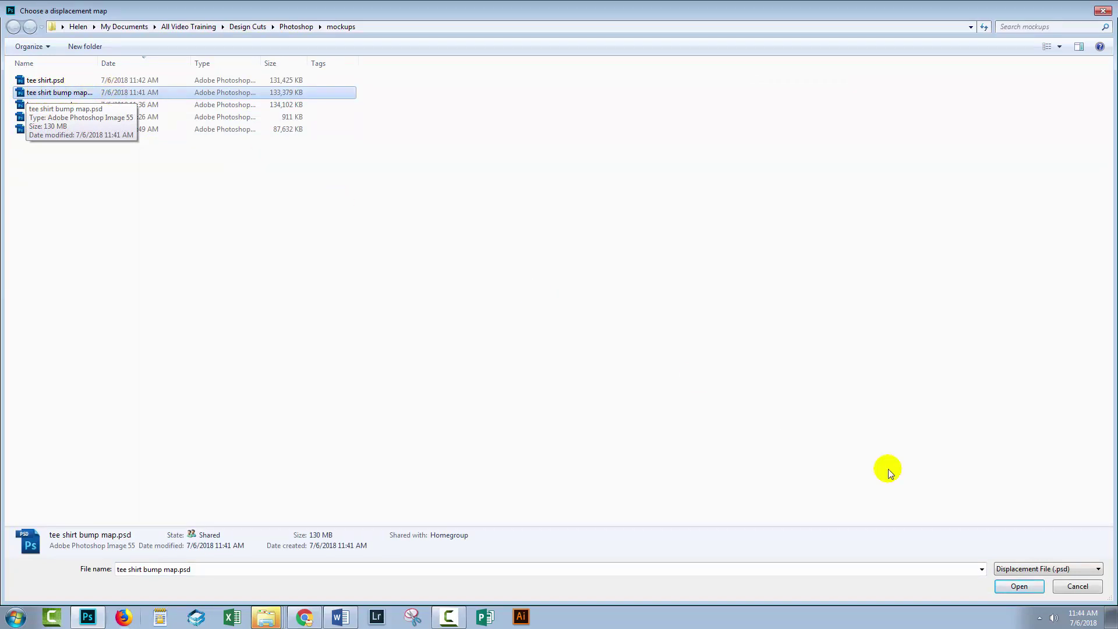
pyautogui.click(1017, 587)
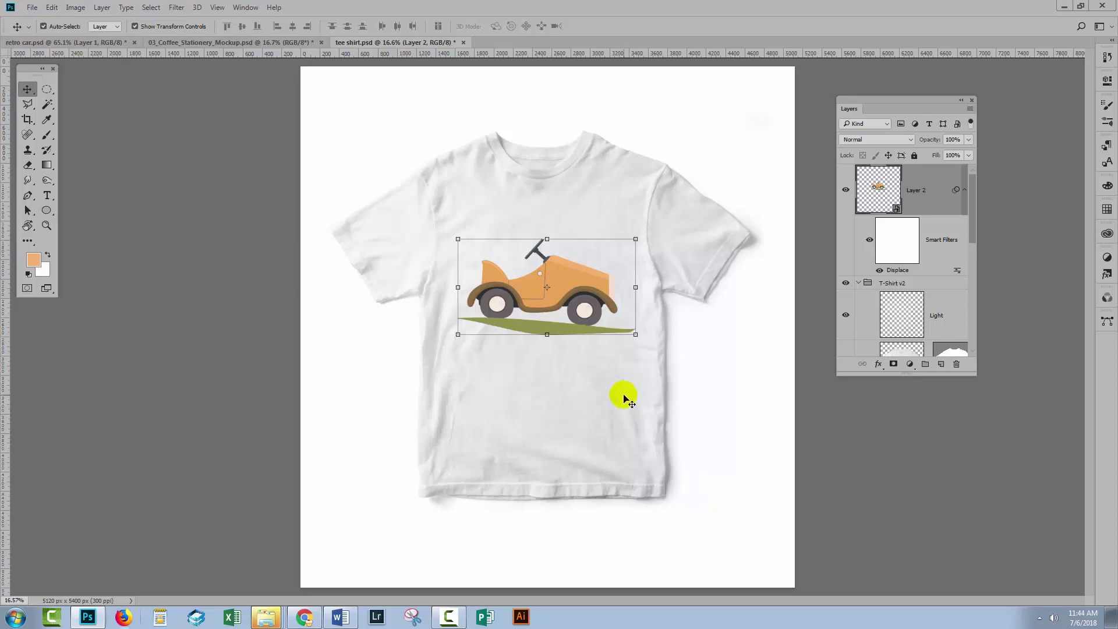
pyautogui.press('z')
pyautogui.moveTo(445, 229); pyautogui.dragTo(565, 375)
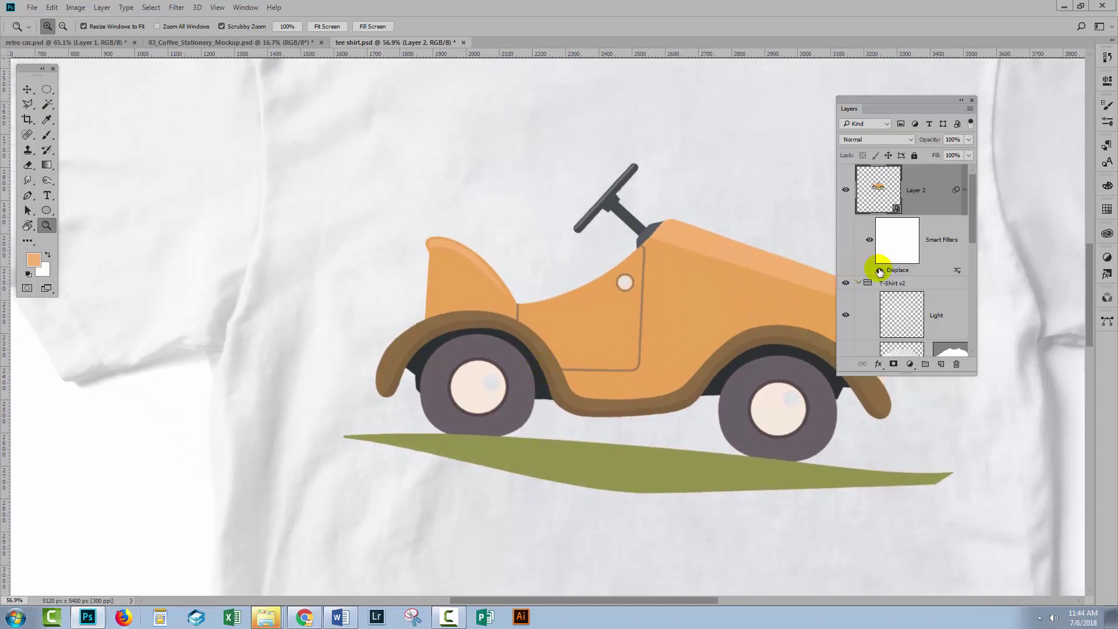
pyautogui.moveTo(883, 96); pyautogui.dragTo(960, 78)
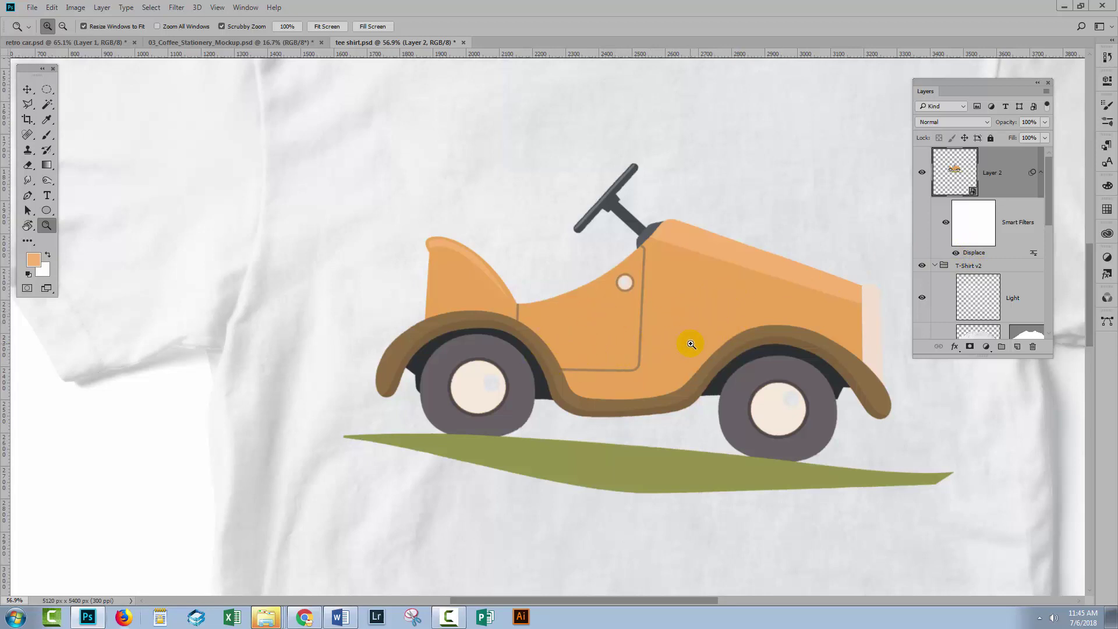
pyautogui.scroll(-3, 691, 341)
pyautogui.scroll(-3, 692, 341)
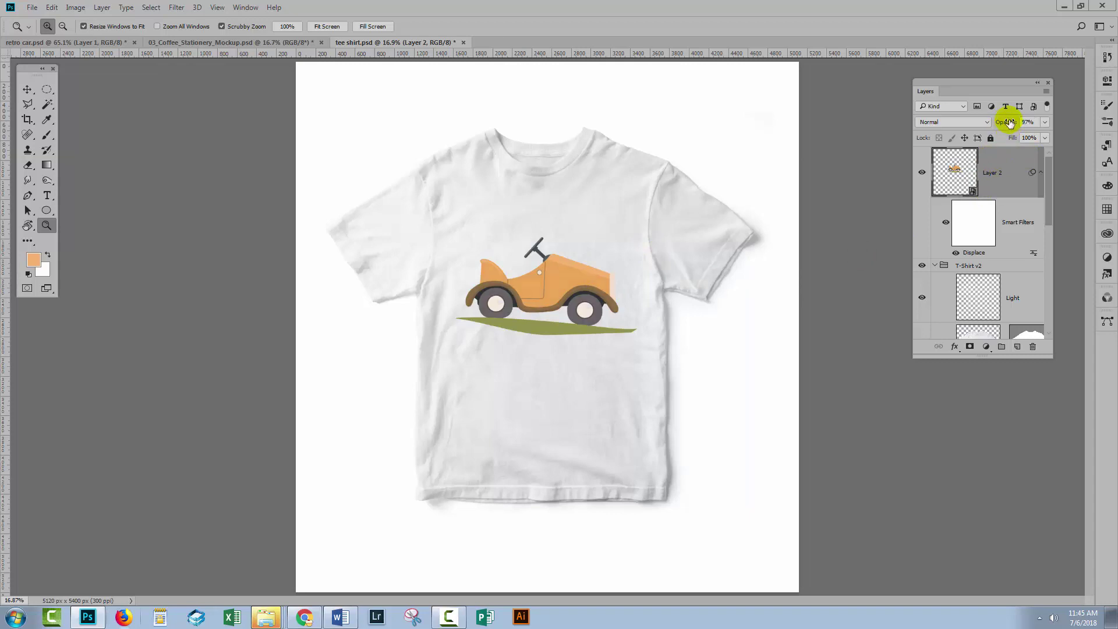
# Set Layer 2's opacity to 95% and make the Layers panel taller.
pyautogui.moveTo(1008, 123); pyautogui.dragTo(1004, 122)
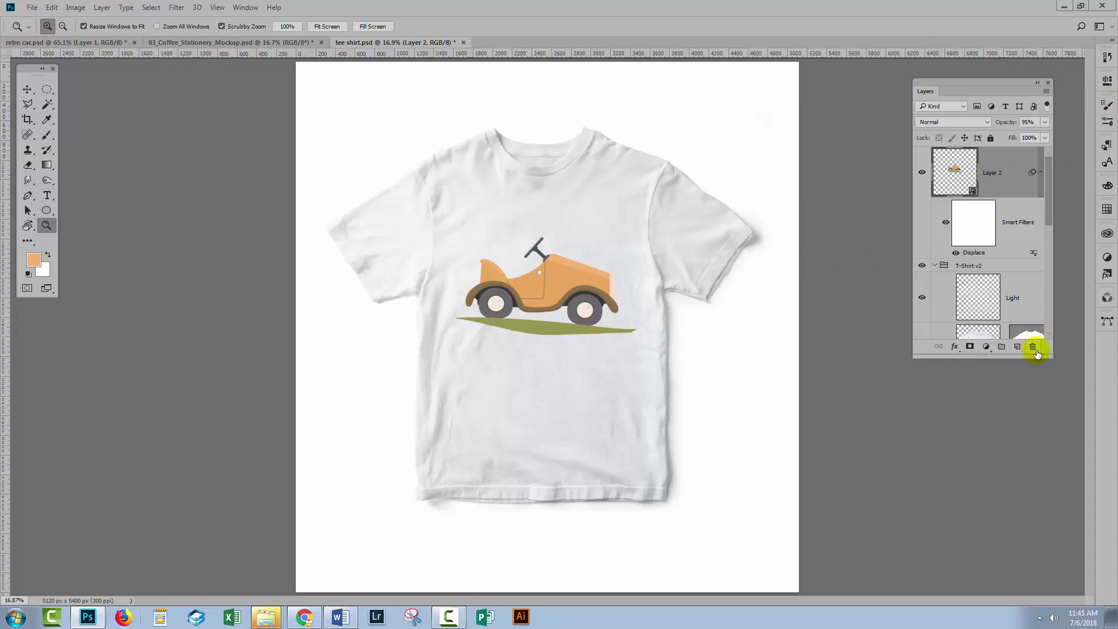
pyautogui.moveTo(1046, 356); pyautogui.dragTo(1051, 463)
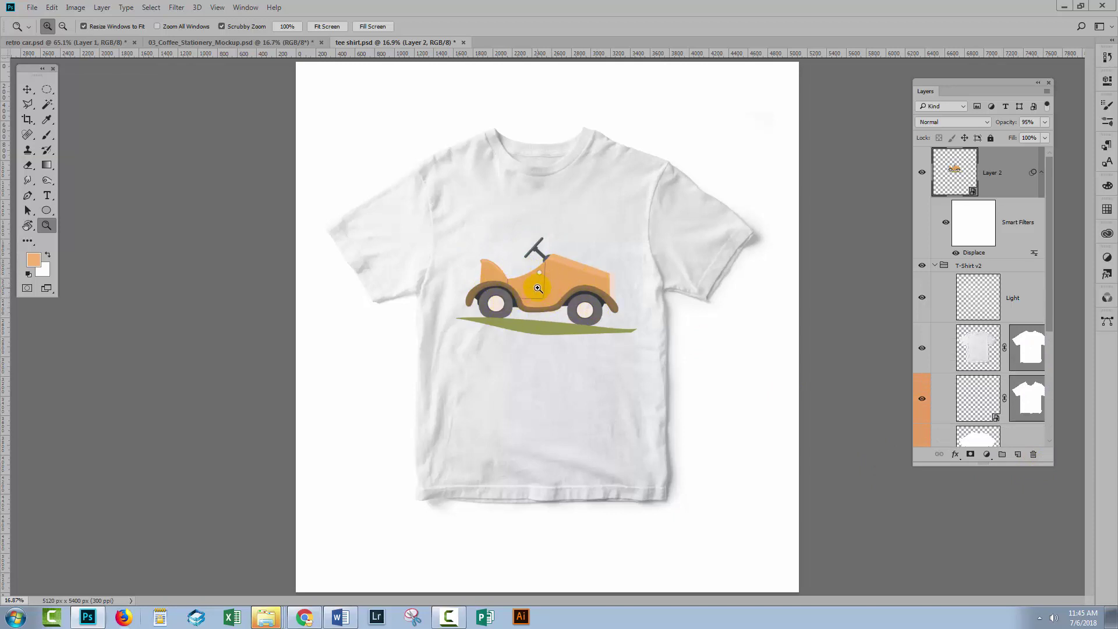
# Select the T-Shirt v2 layer, toggle its visibility to compare, and widen the Layers panel.
pyautogui.click(988, 348)
pyautogui.click(922, 348)
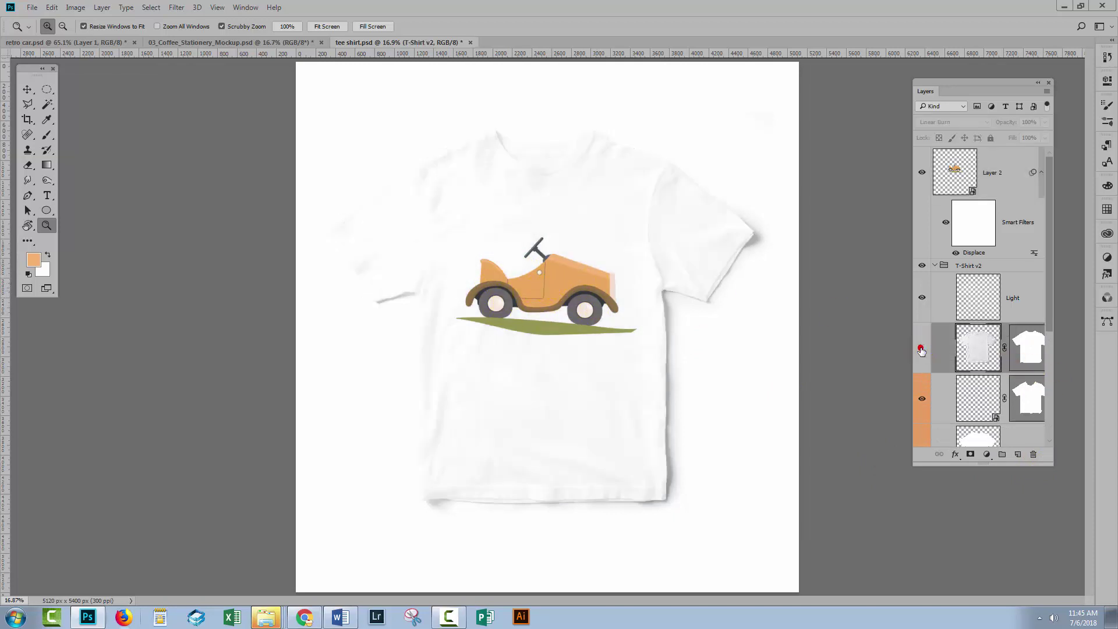
pyautogui.click(922, 349)
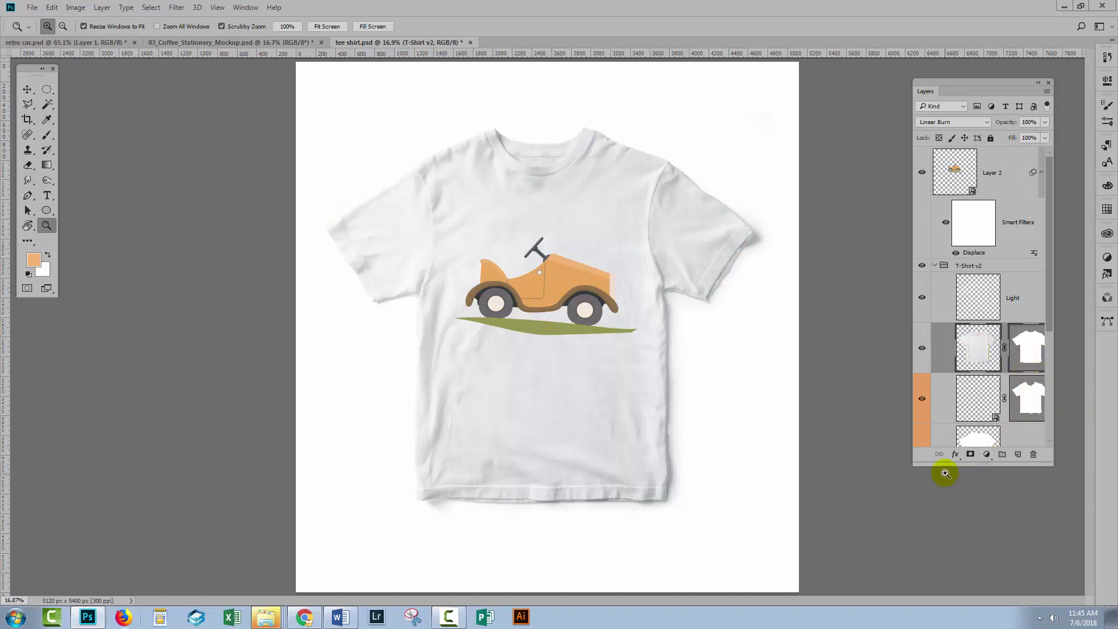
pyautogui.moveTo(911, 464); pyautogui.dragTo(843, 479)
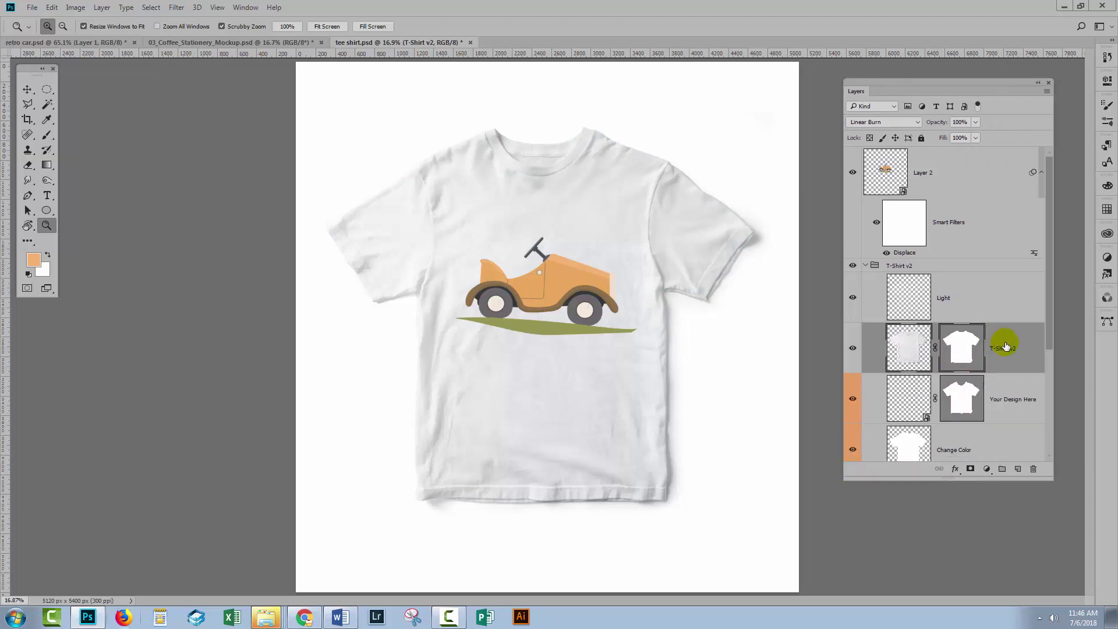
# Duplicate T-Shirt v2, move the copy above Layer 2, and set it to Multiply.
pyautogui.moveTo(1006, 347); pyautogui.dragTo(1021, 468)
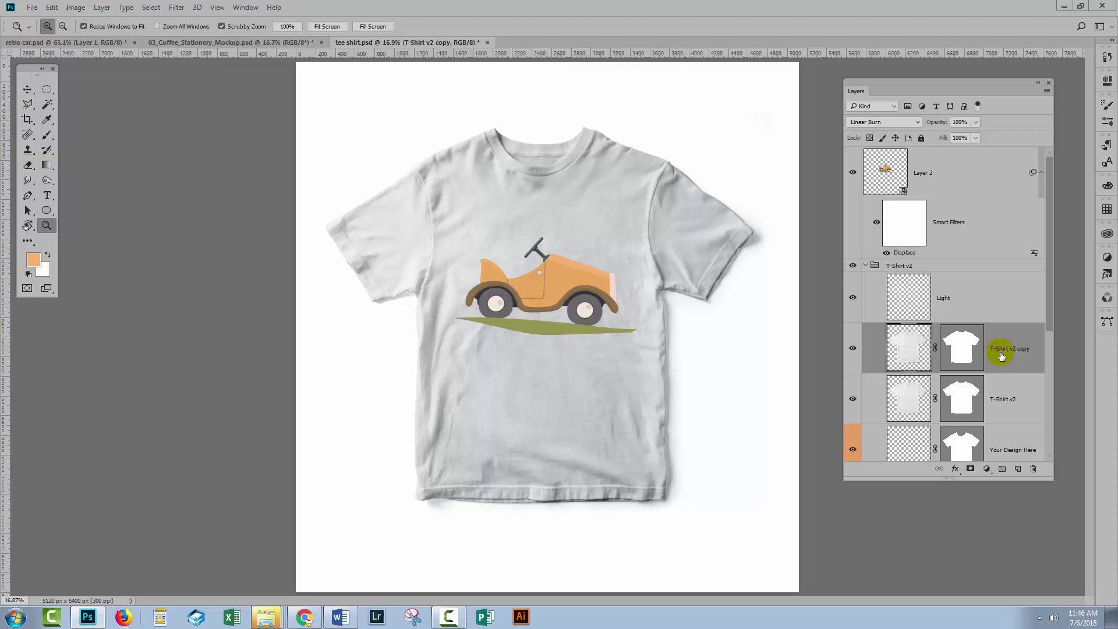
pyautogui.moveTo(1006, 351); pyautogui.dragTo(1000, 149)
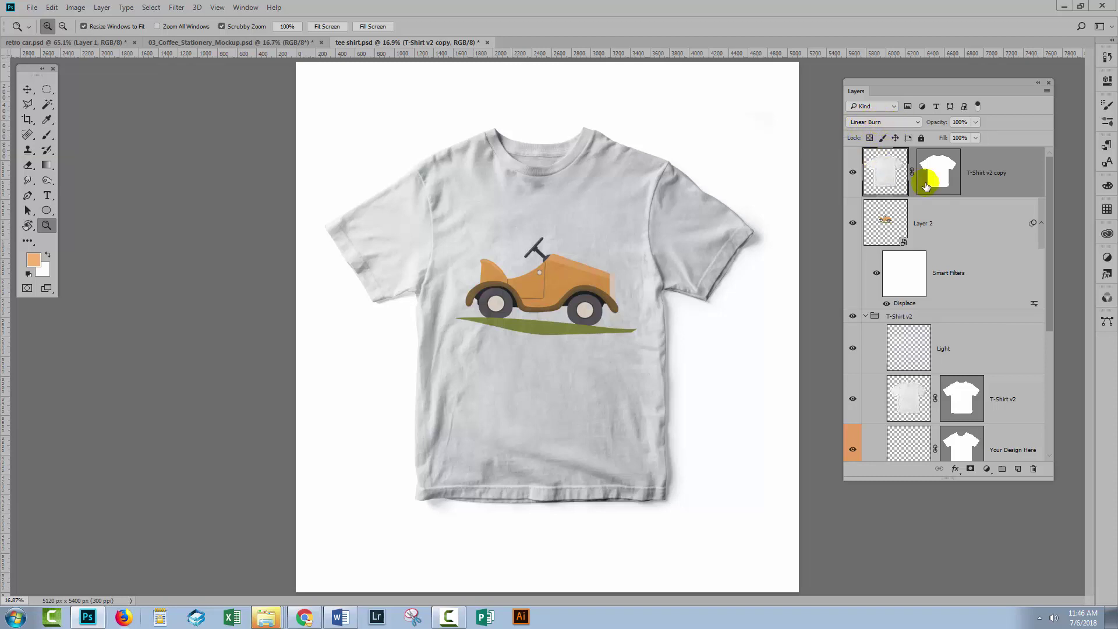
pyautogui.click(891, 124)
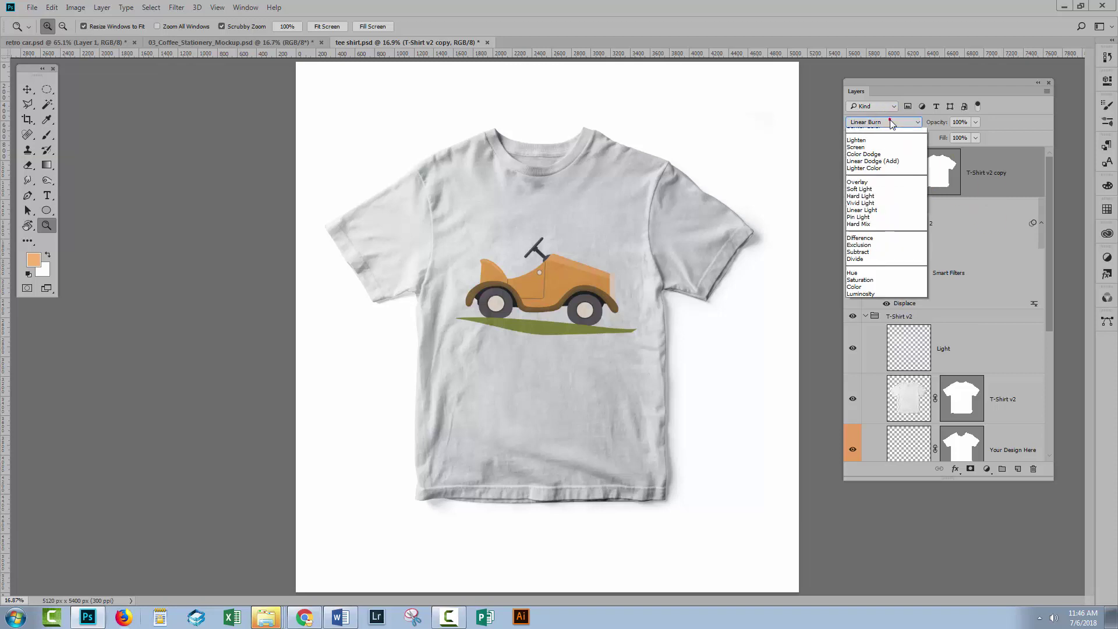
pyautogui.click(869, 161)
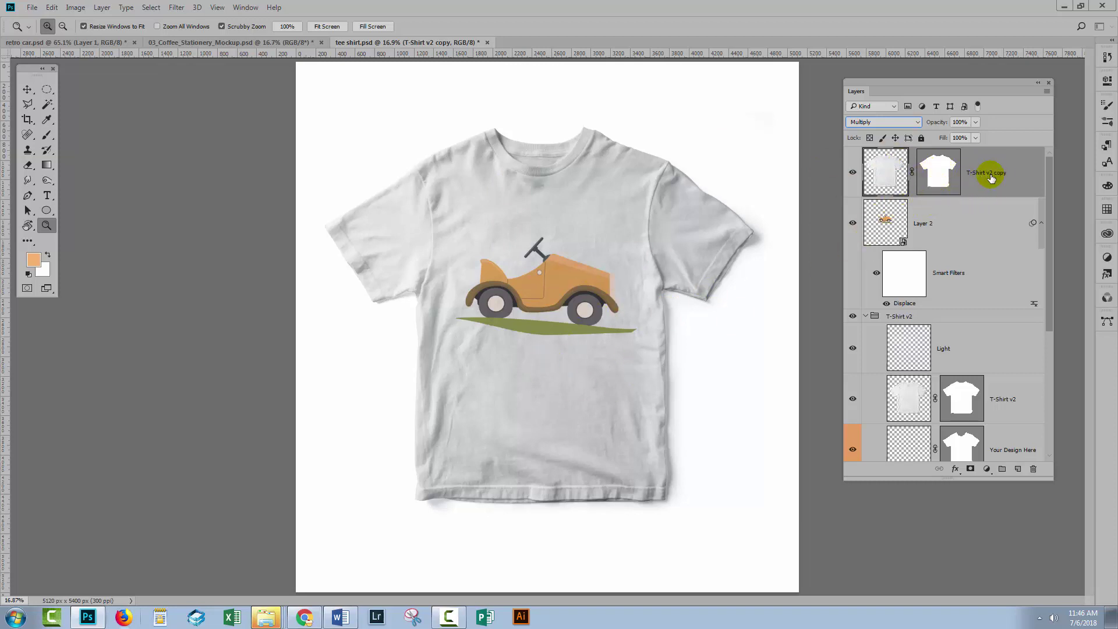
# Clip the T-Shirt v2 copy to the car layer and toggle it to compare.
pyautogui.click(99, 7)
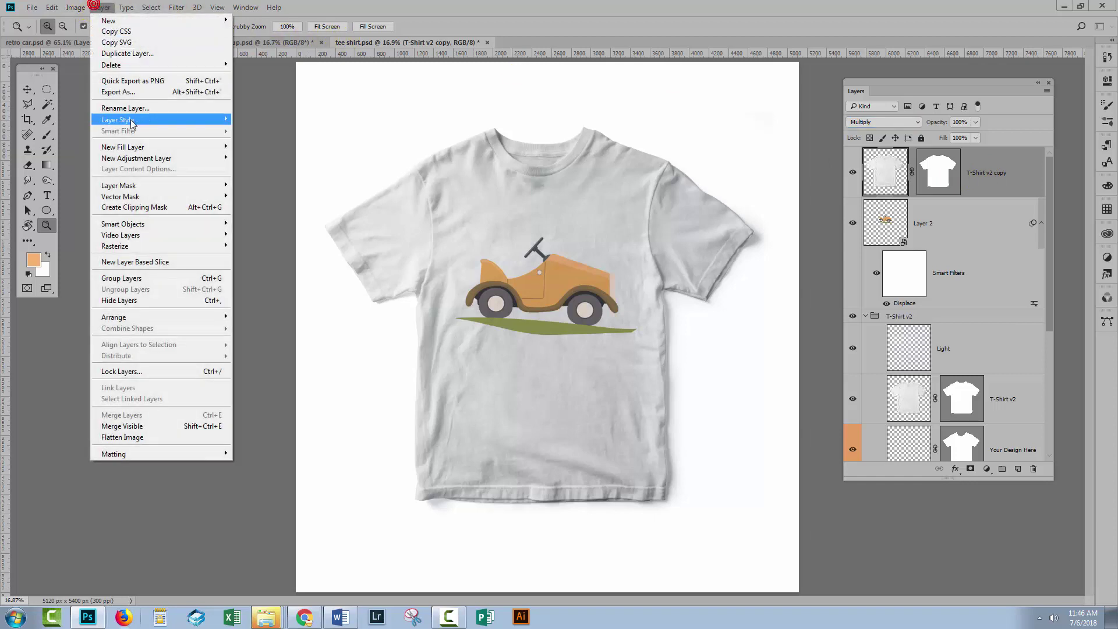
pyautogui.click(143, 207)
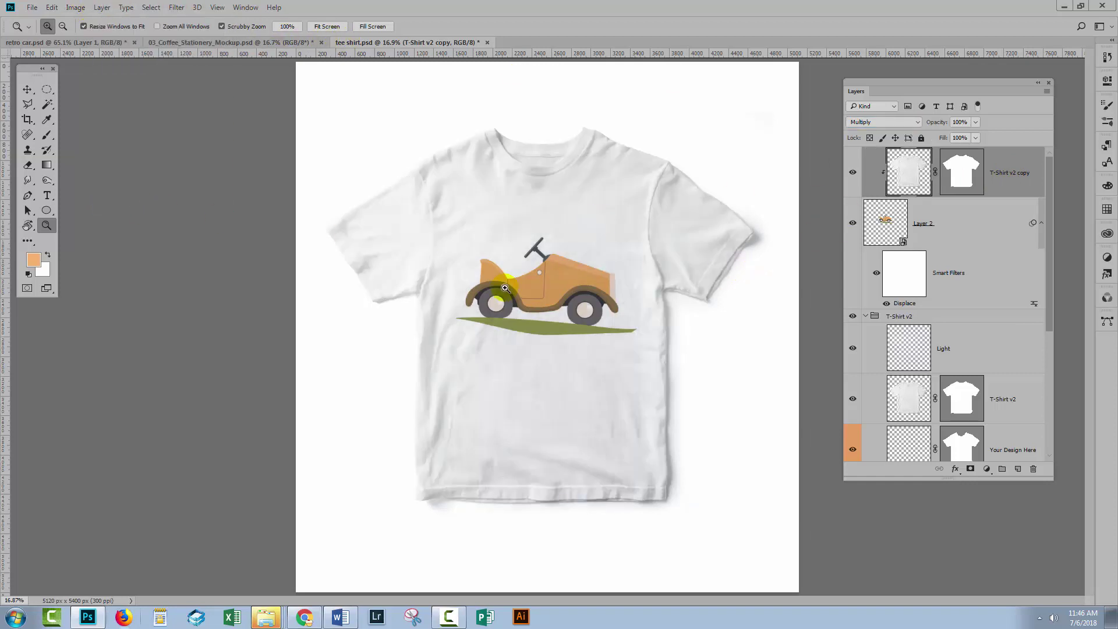
pyautogui.click(853, 174)
pyautogui.click(853, 173)
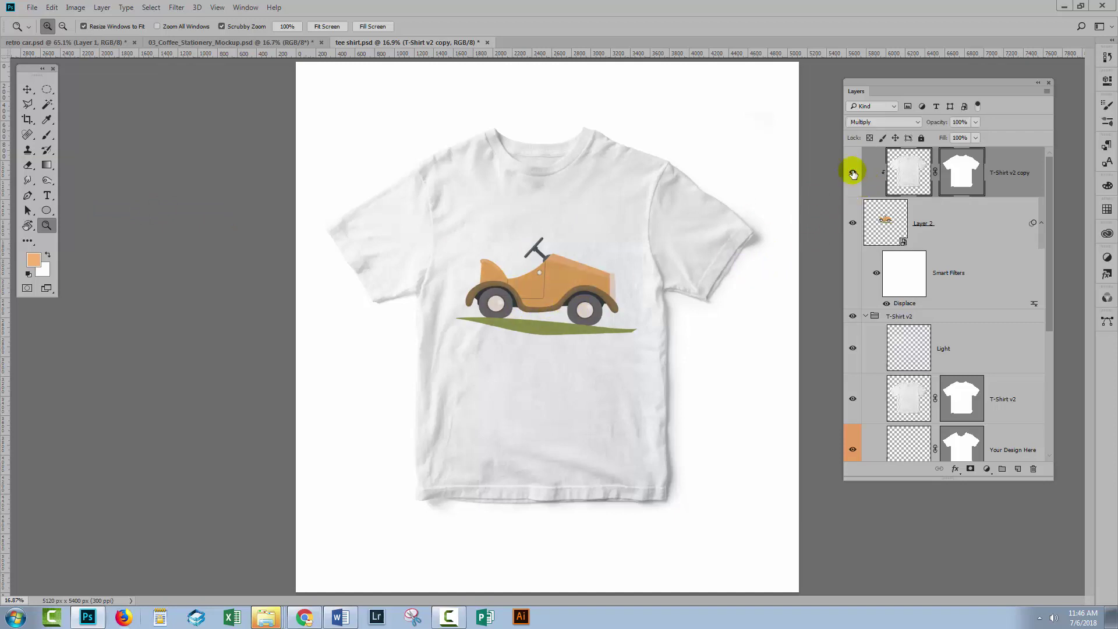
pyautogui.click(854, 173)
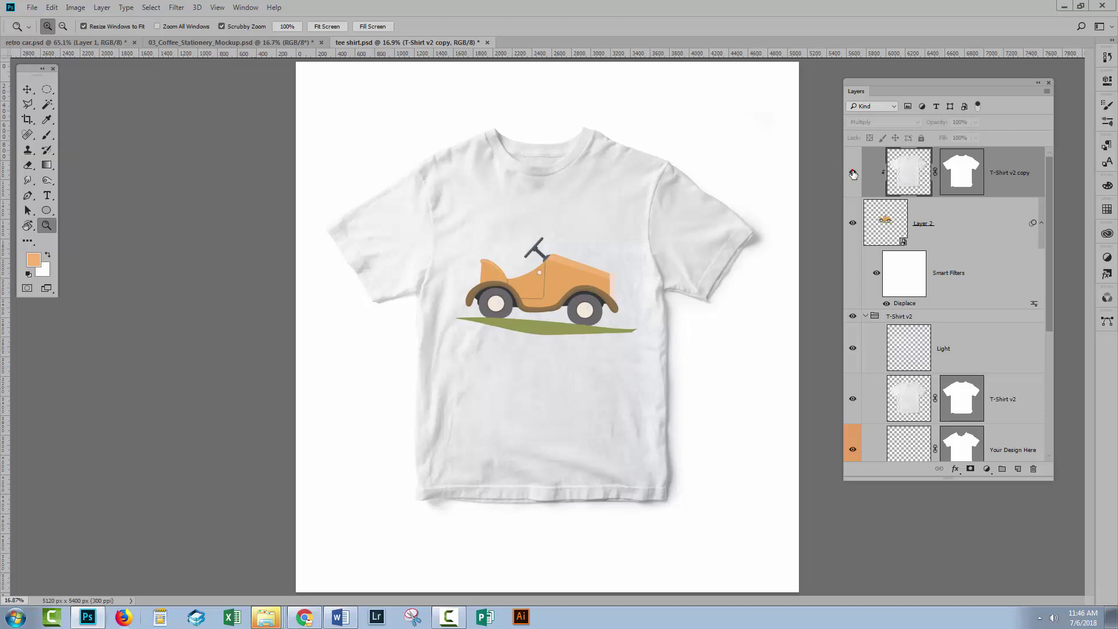
pyautogui.click(853, 173)
pyautogui.click(854, 173)
pyautogui.click(853, 174)
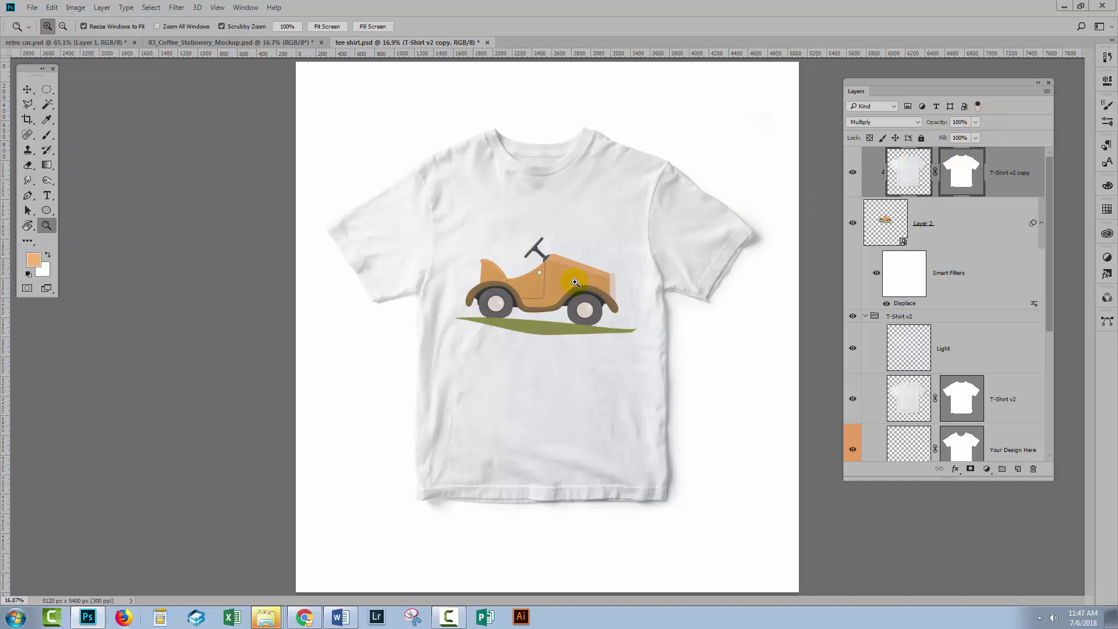
# Lower the shading copy's opacity to 75% and toggle it to compare.
pyautogui.click(975, 123)
pyautogui.moveTo(974, 134); pyautogui.dragTo(970, 136)
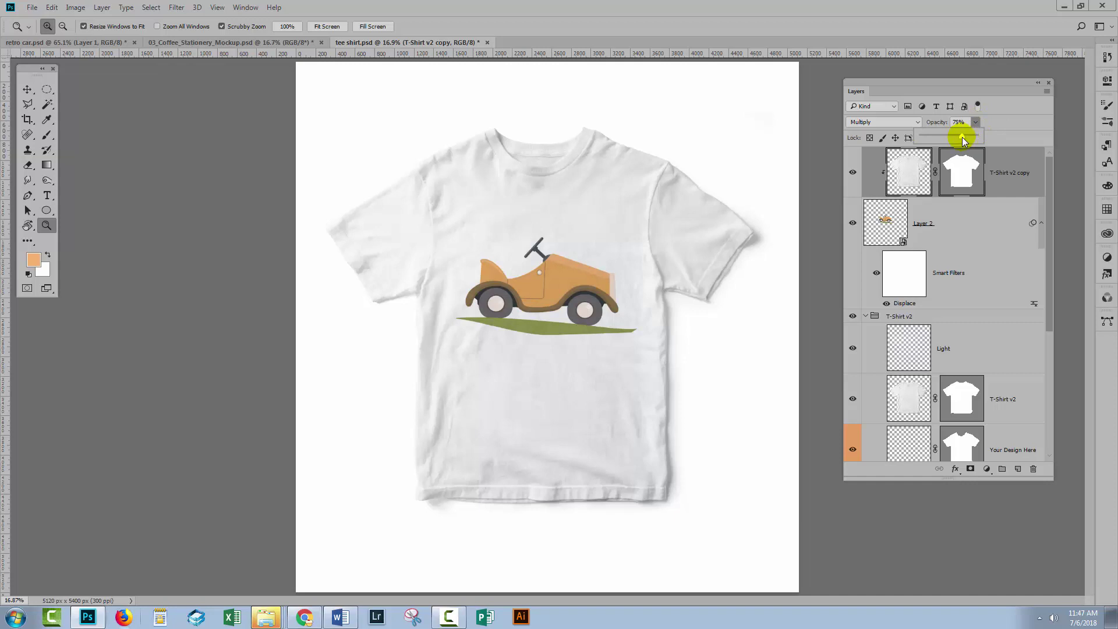
pyautogui.click(853, 171)
pyautogui.click(854, 171)
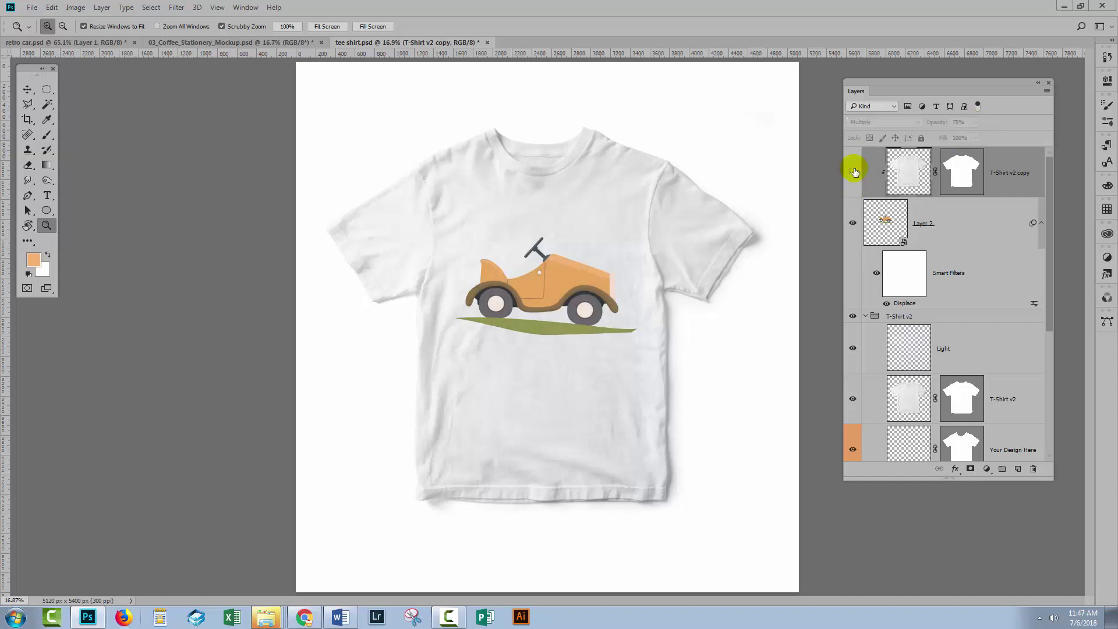
pyautogui.click(854, 172)
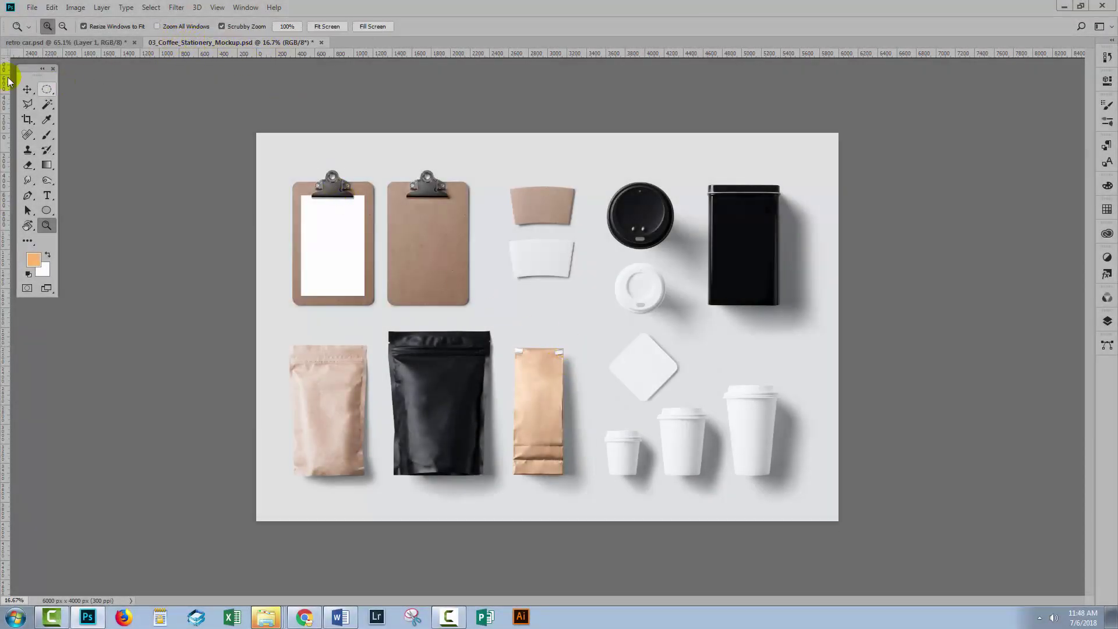
# Select the lower white coffee sleeve and reposition and enlarge the Layers panel.
pyautogui.click(24, 89)
pyautogui.click(542, 251)
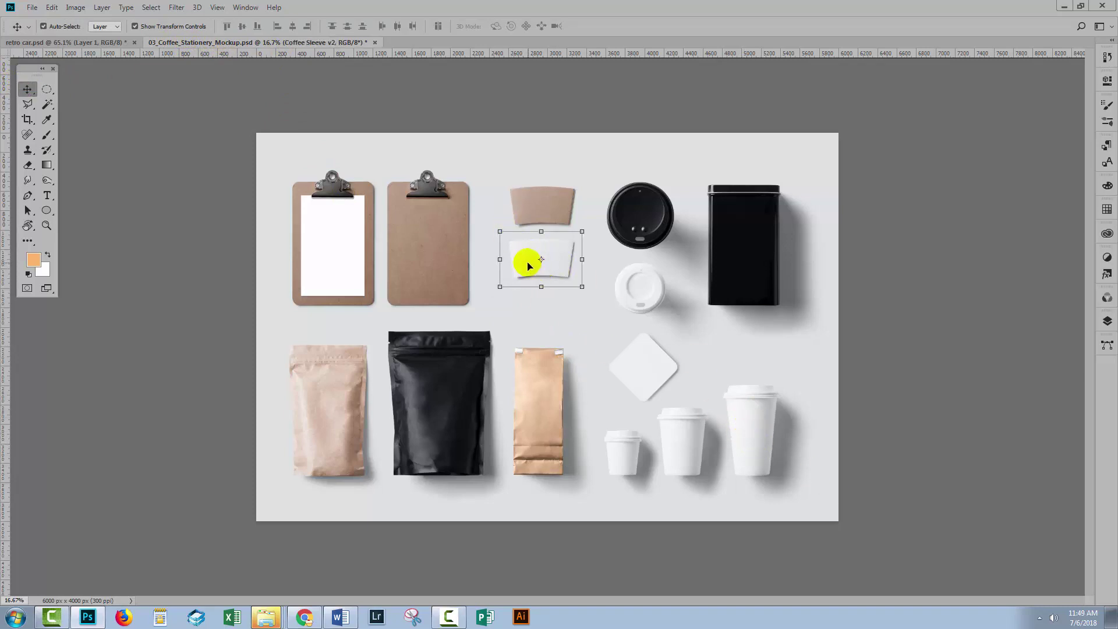
pyautogui.click(1106, 321)
pyautogui.moveTo(970, 311); pyautogui.dragTo(904, 116)
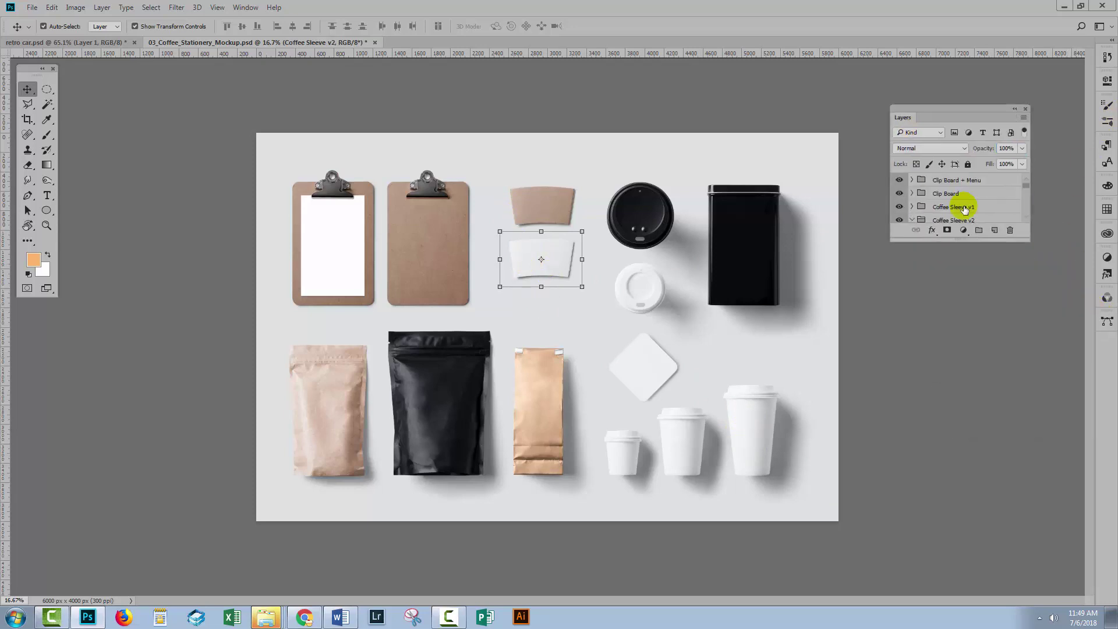
pyautogui.moveTo(1030, 254); pyautogui.dragTo(1049, 389)
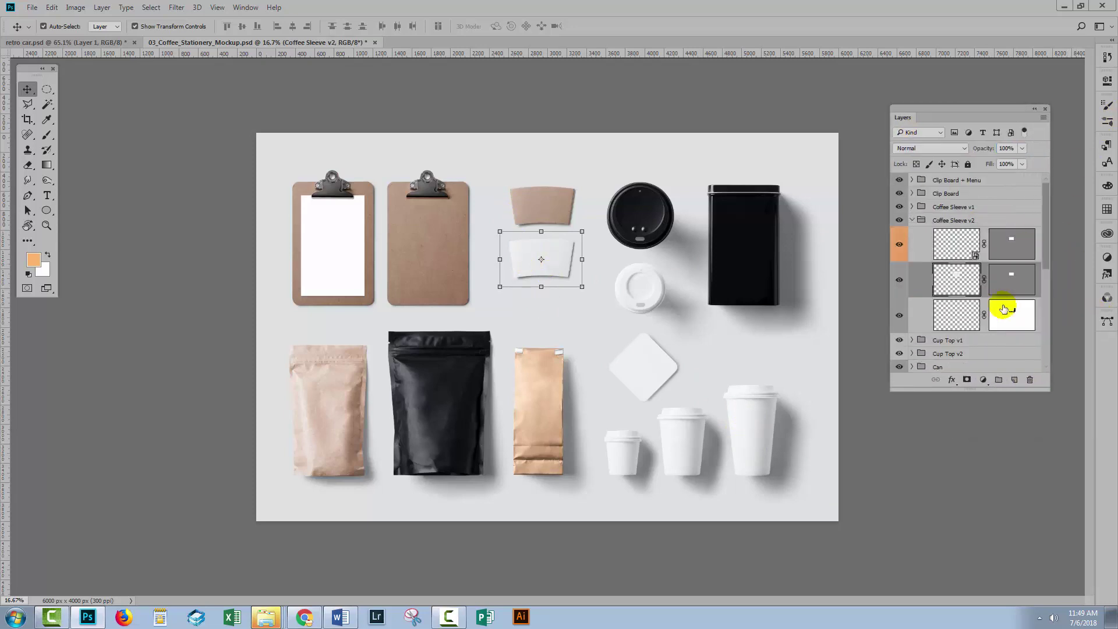
# Duplicate the Coffee Sleeve v2 group into a new 'sleeve' document.
pyautogui.click(971, 220)
pyautogui.rightClick(945, 221)
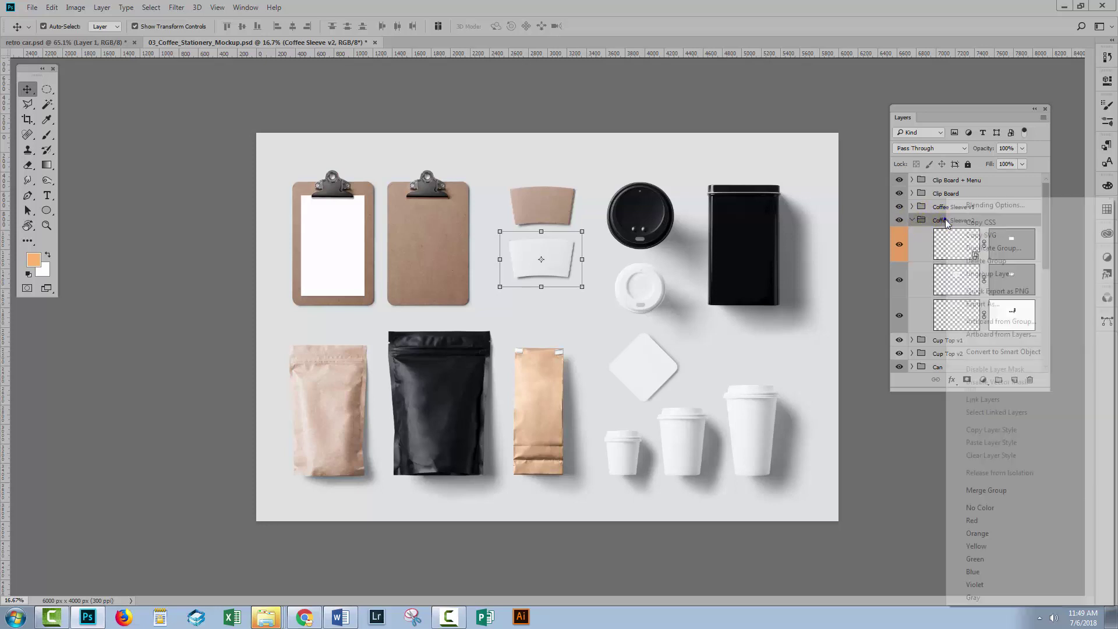
pyautogui.click(985, 248)
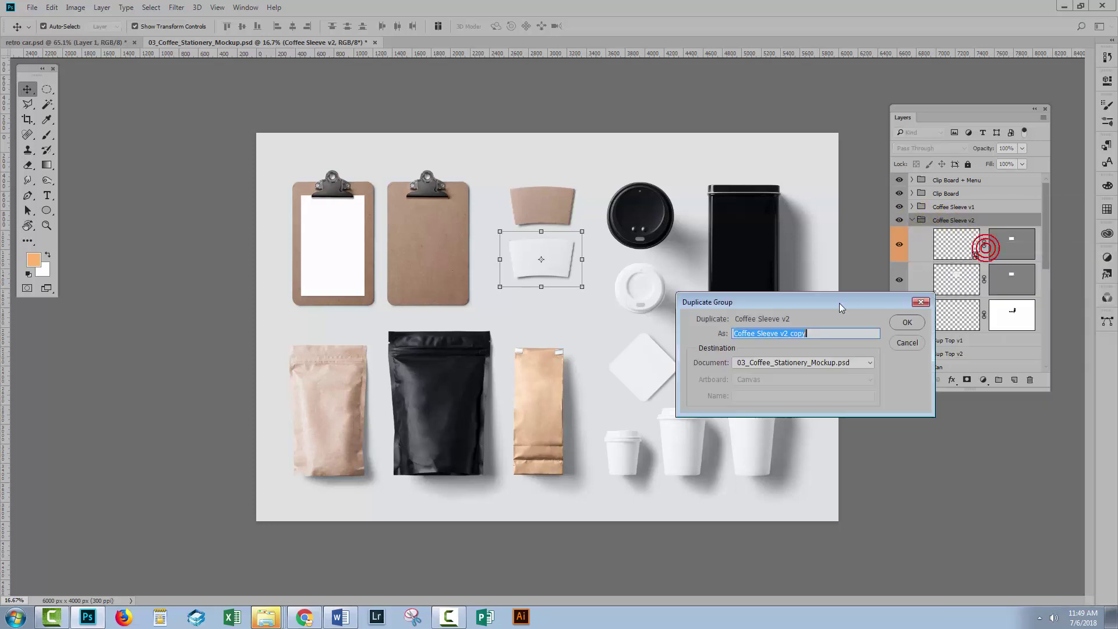
pyautogui.click(825, 359)
pyautogui.click(763, 389)
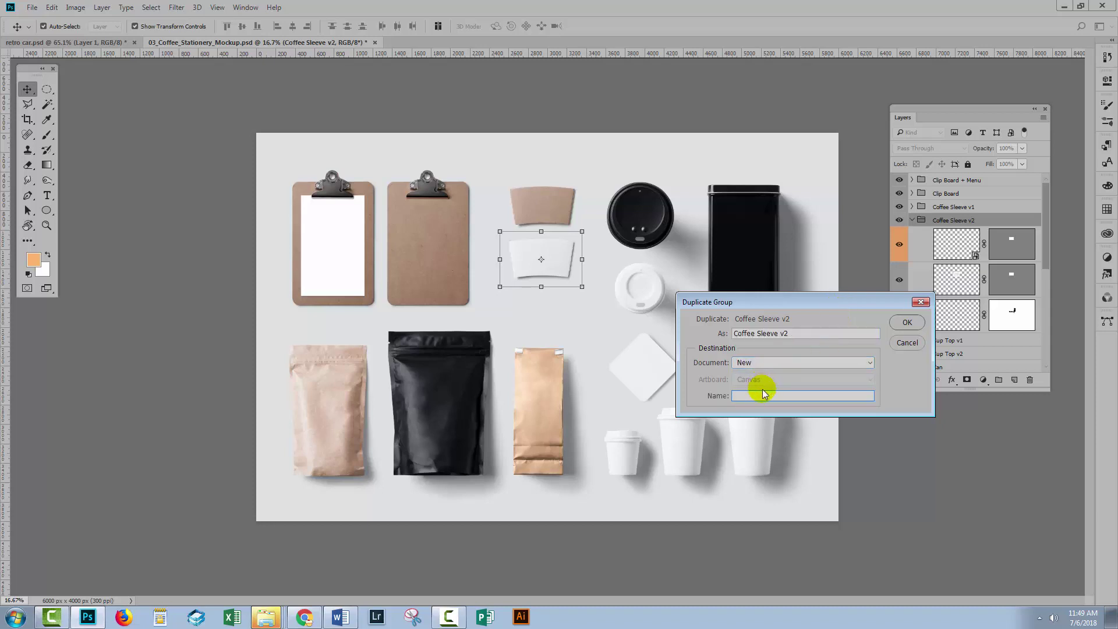
pyautogui.write('sleeve')
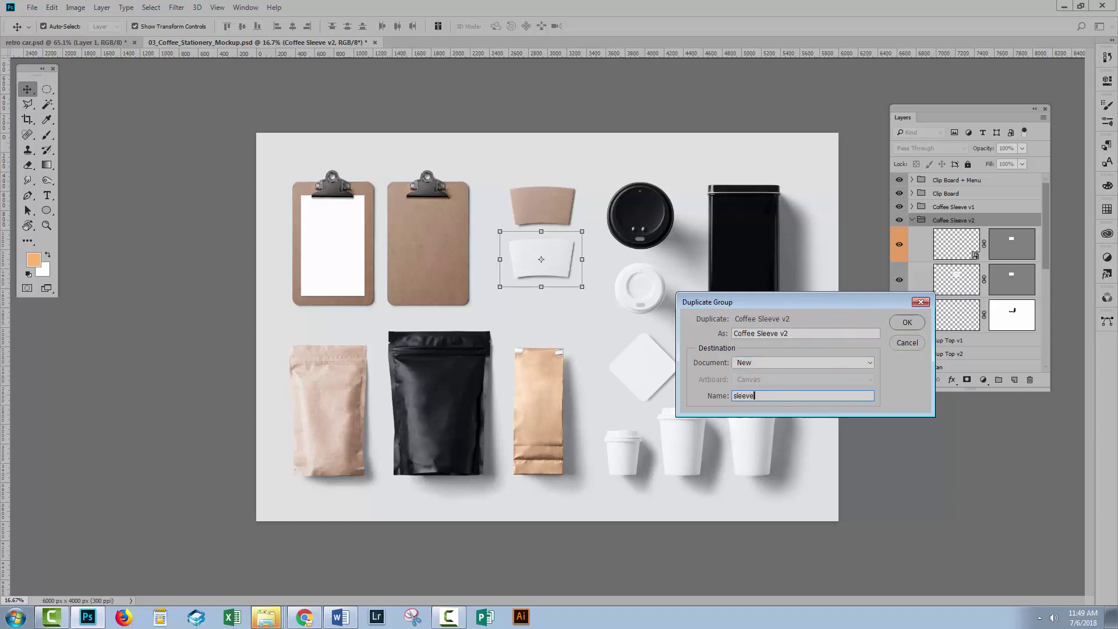
pyautogui.click(906, 321)
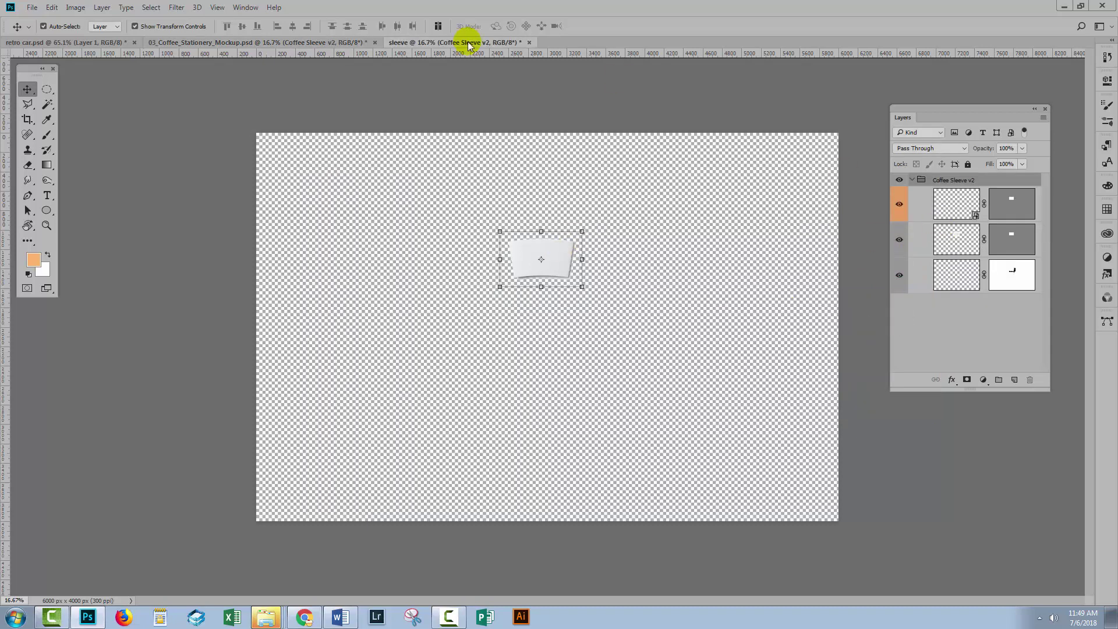
# Duplicate the Cup v3 group into a new 'coffee cup' document.
pyautogui.click(285, 43)
pyautogui.click(749, 443)
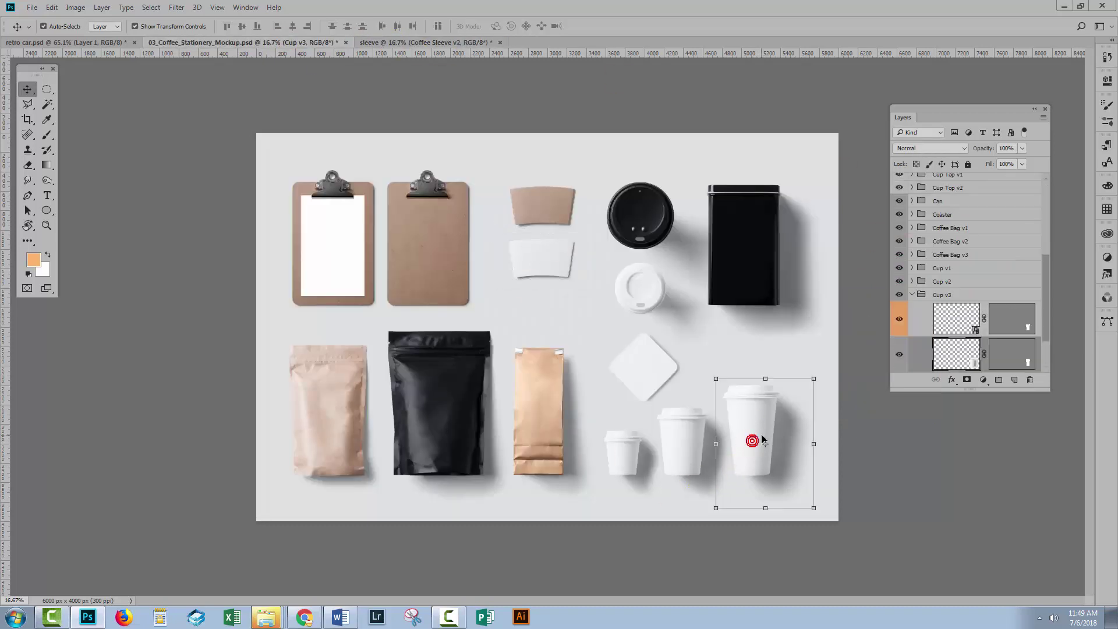
pyautogui.rightClick(966, 299)
pyautogui.click(851, 182)
pyautogui.click(761, 360)
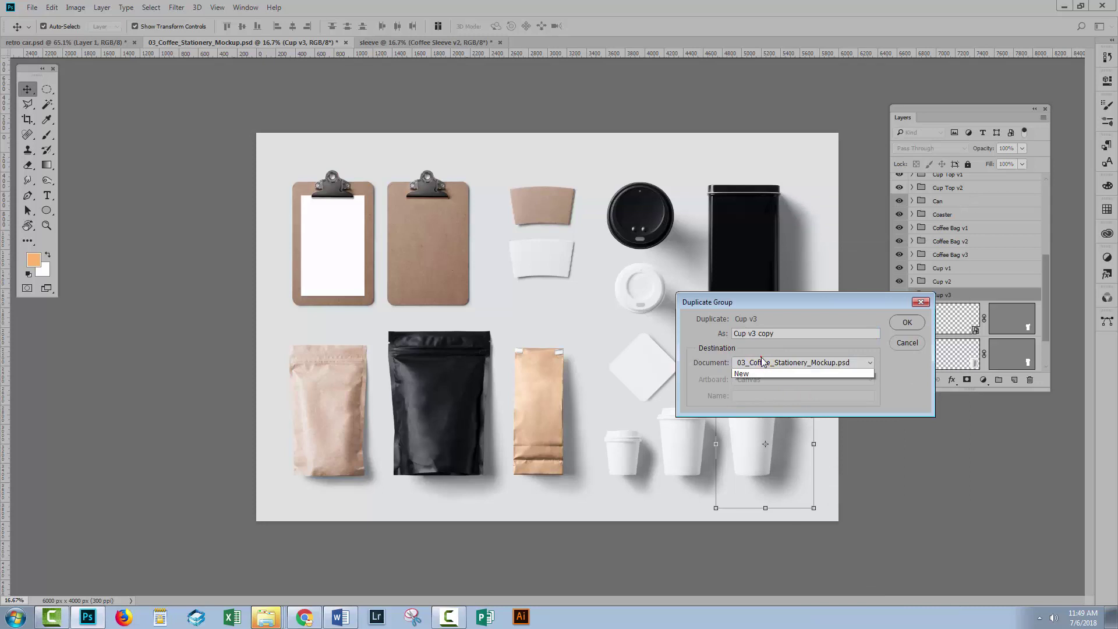
pyautogui.click(753, 396)
pyautogui.write('coffee cup')
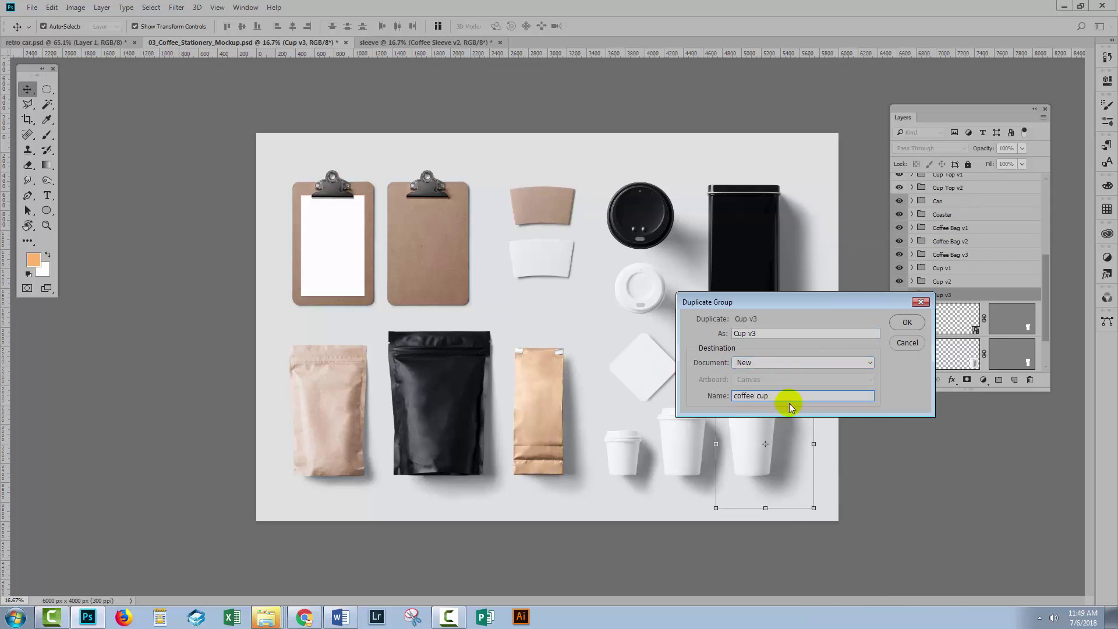
pyautogui.click(908, 322)
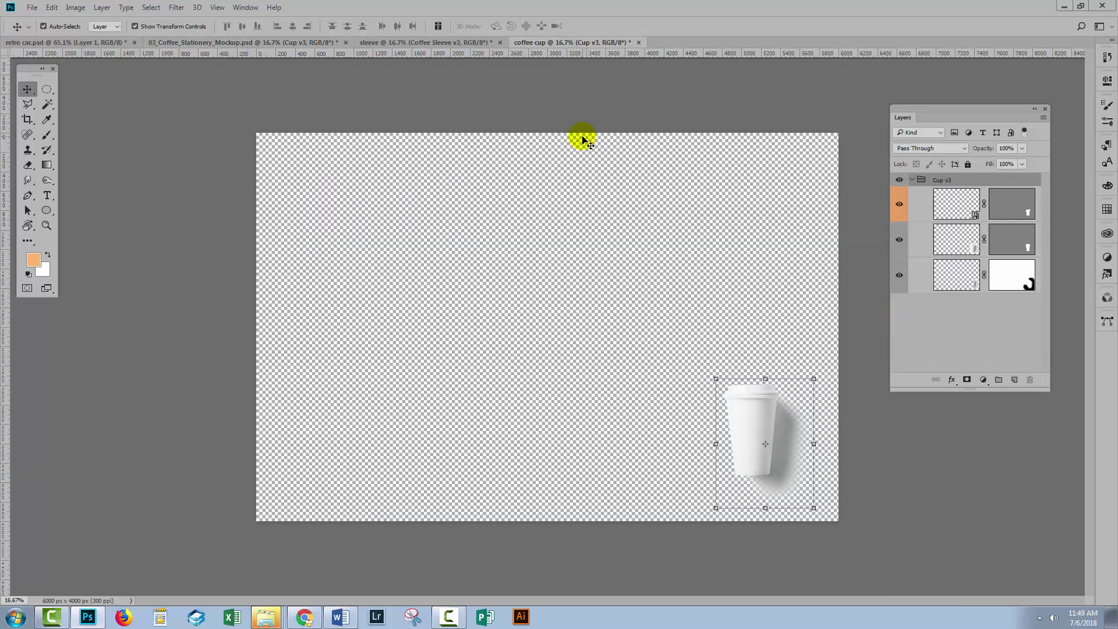
# Close the stationery mockup document, answering the save prompt.
pyautogui.click(214, 42)
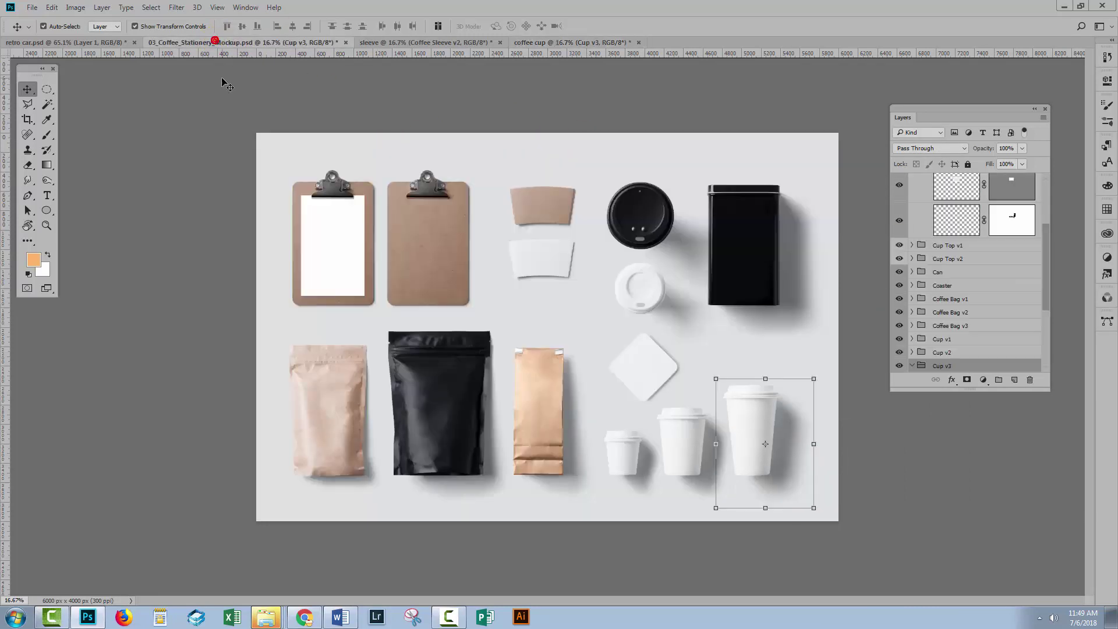
pyautogui.click(347, 44)
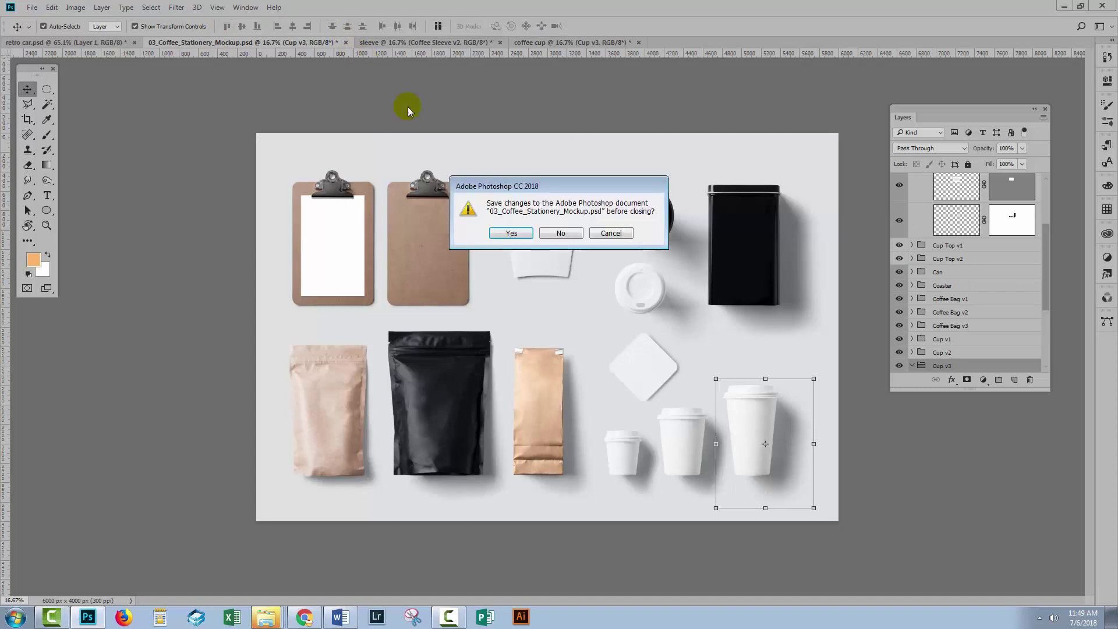
pyautogui.click(552, 230)
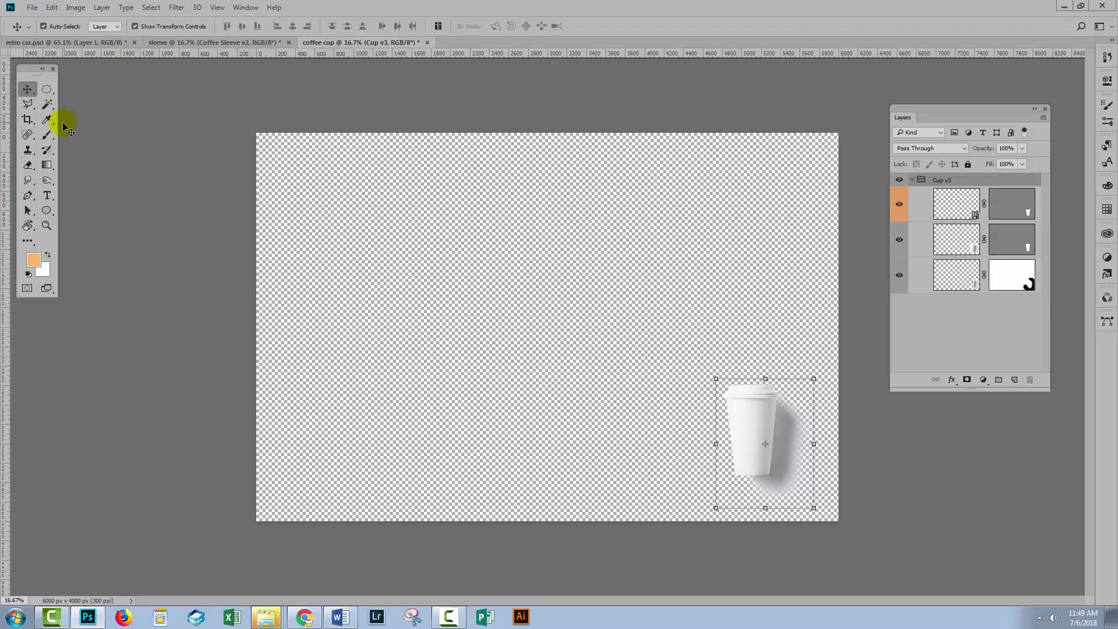
# Crop the coffee cup document tightly around the cup.
pyautogui.click(27, 118)
pyautogui.moveTo(262, 141)
pyautogui.mouseDown()
pyautogui.moveTo(449, 250)
pyautogui.moveTo(468, 245)
pyautogui.mouseUp()
pyautogui.click(589, 27)
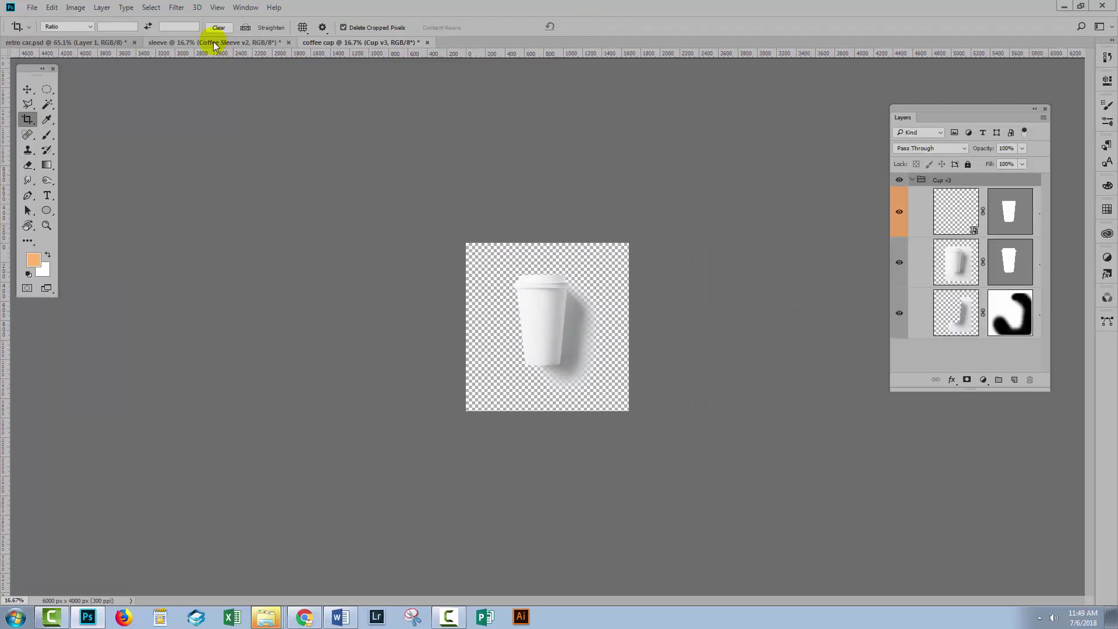
# Crop the sleeve document tightly around the sleeve, then bring up retro car.psd.
pyautogui.click(212, 42)
pyautogui.moveTo(261, 139)
pyautogui.mouseDown()
pyautogui.moveTo(352, 180)
pyautogui.moveTo(379, 179)
pyautogui.mouseUp()
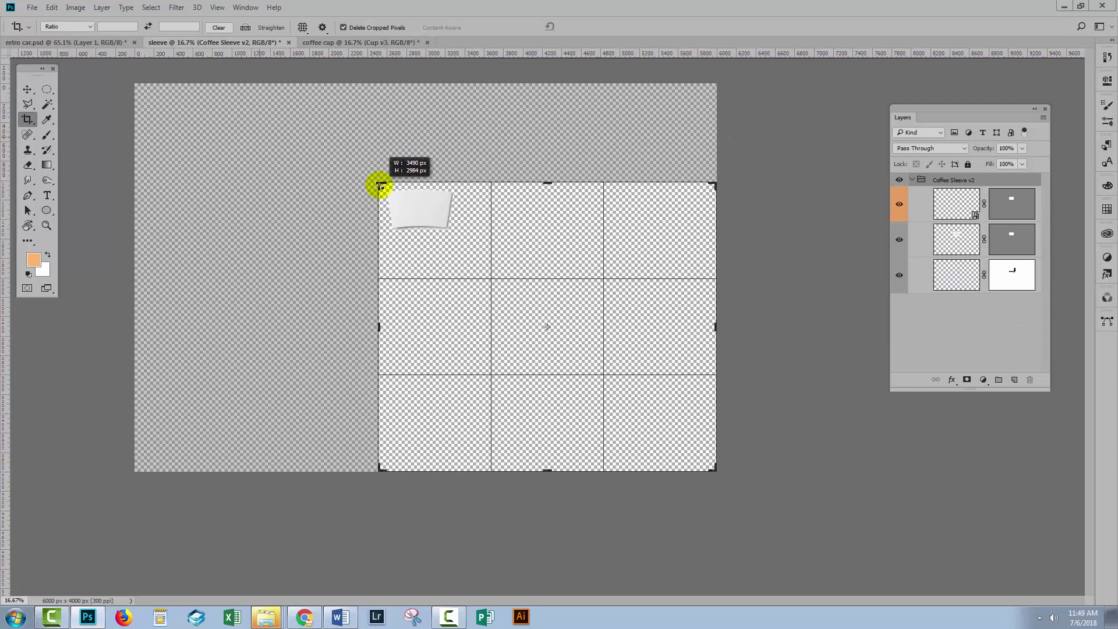
pyautogui.moveTo(721, 479)
pyautogui.mouseDown()
pyautogui.moveTo(707, 429)
pyautogui.moveTo(599, 370)
pyautogui.moveTo(600, 380)
pyautogui.moveTo(597, 362)
pyautogui.mouseUp()
pyautogui.click(590, 27)
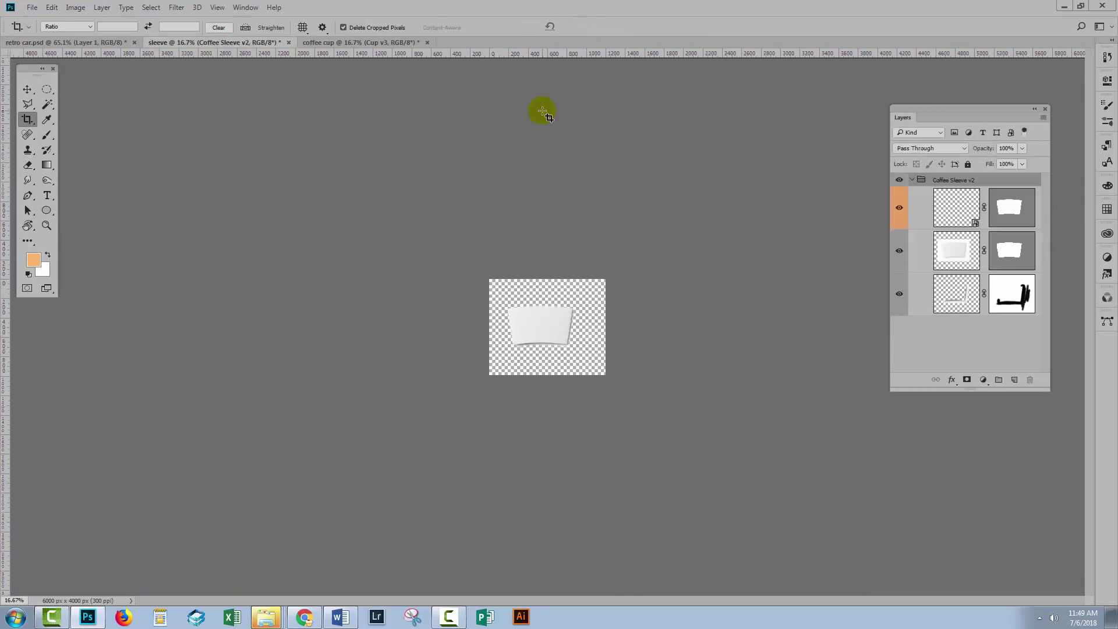
pyautogui.hotkey('ctrl', '0')
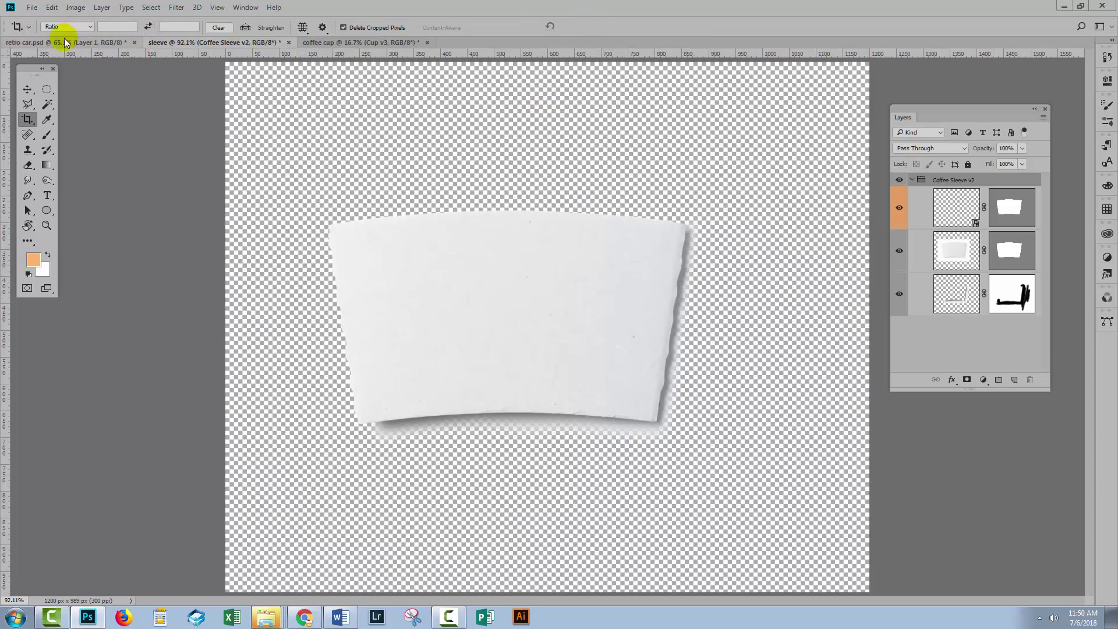
pyautogui.click(61, 42)
# Duplicate the car layer into the coffee cup document.
pyautogui.rightClick(963, 192)
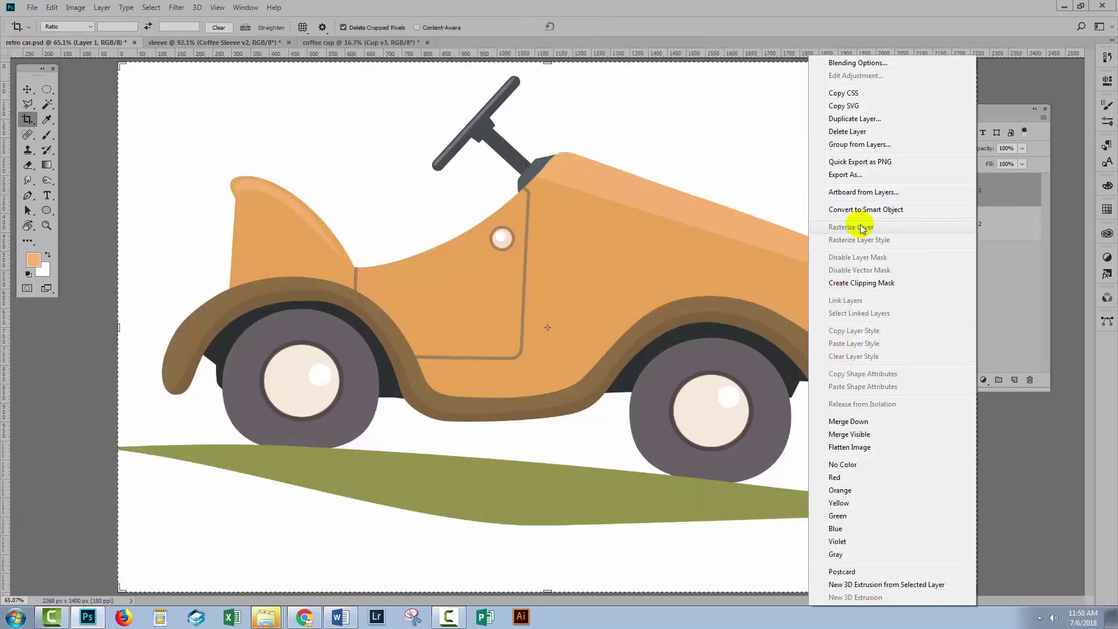
pyautogui.click(848, 113)
pyautogui.click(763, 362)
pyautogui.click(751, 390)
pyautogui.click(907, 322)
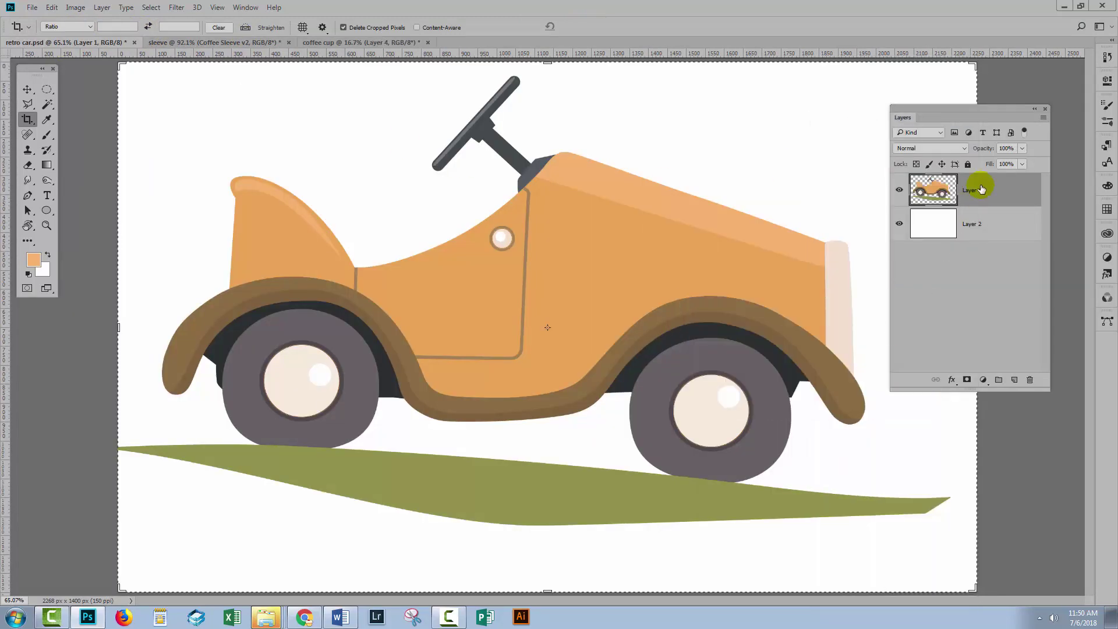
# Duplicate the car layer into the sleeve document and check both copies.
pyautogui.rightClick(978, 186)
pyautogui.click(859, 119)
pyautogui.click(774, 367)
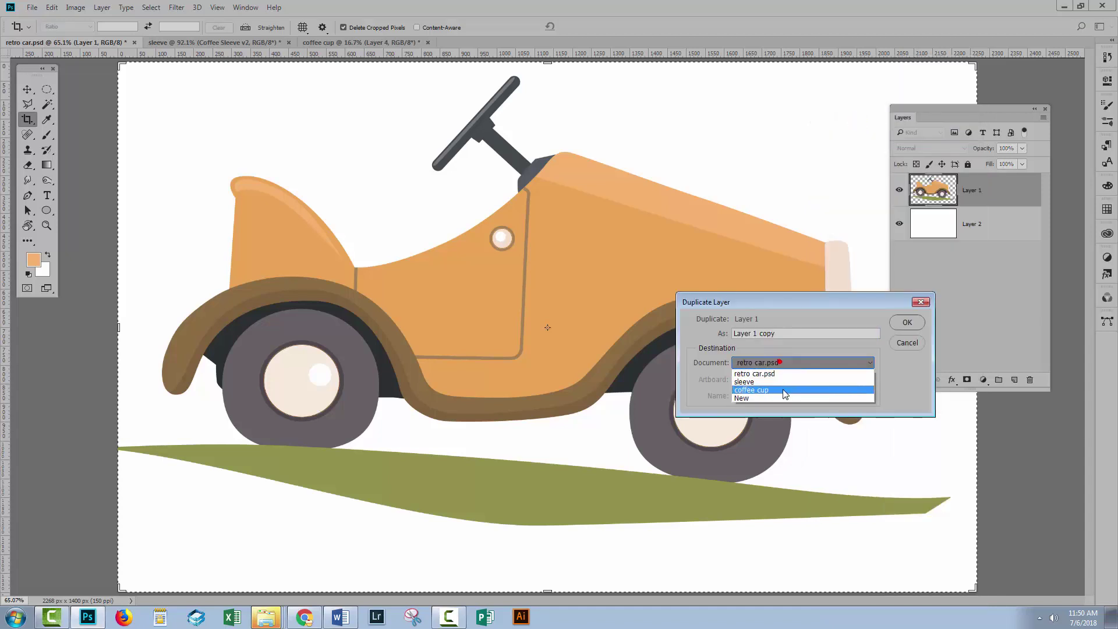
pyautogui.click(778, 389)
pyautogui.click(908, 321)
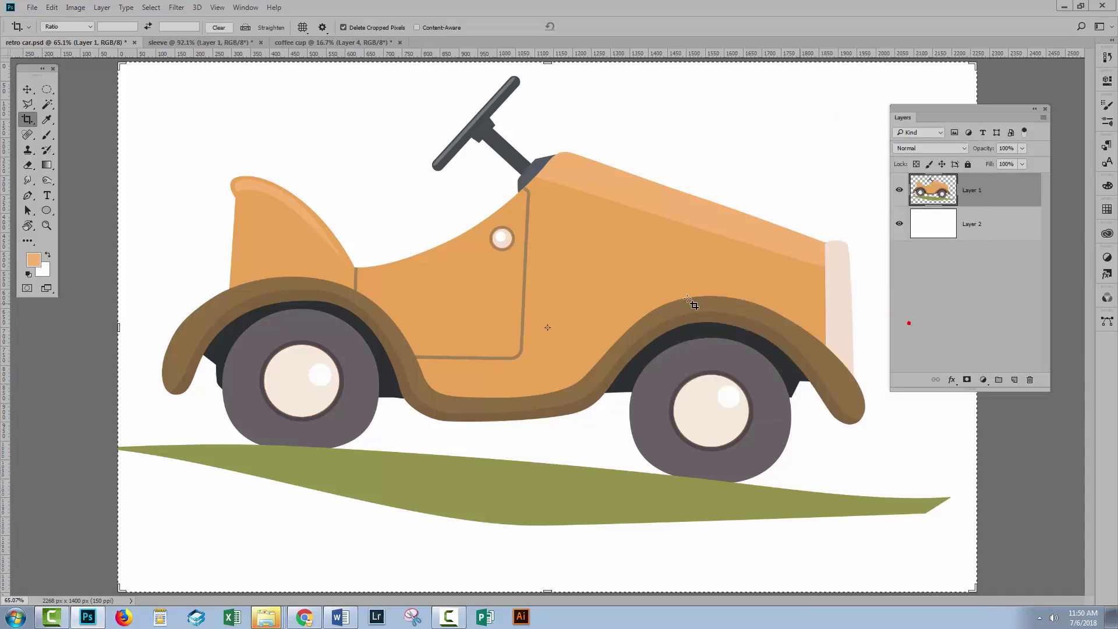
pyautogui.click(312, 42)
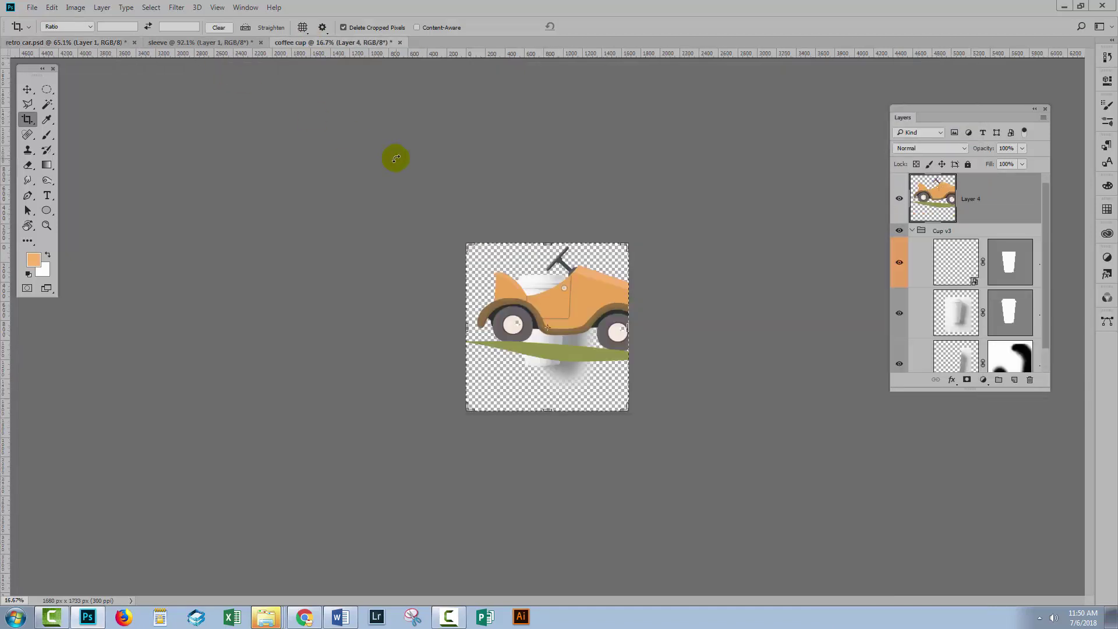
pyautogui.click(219, 42)
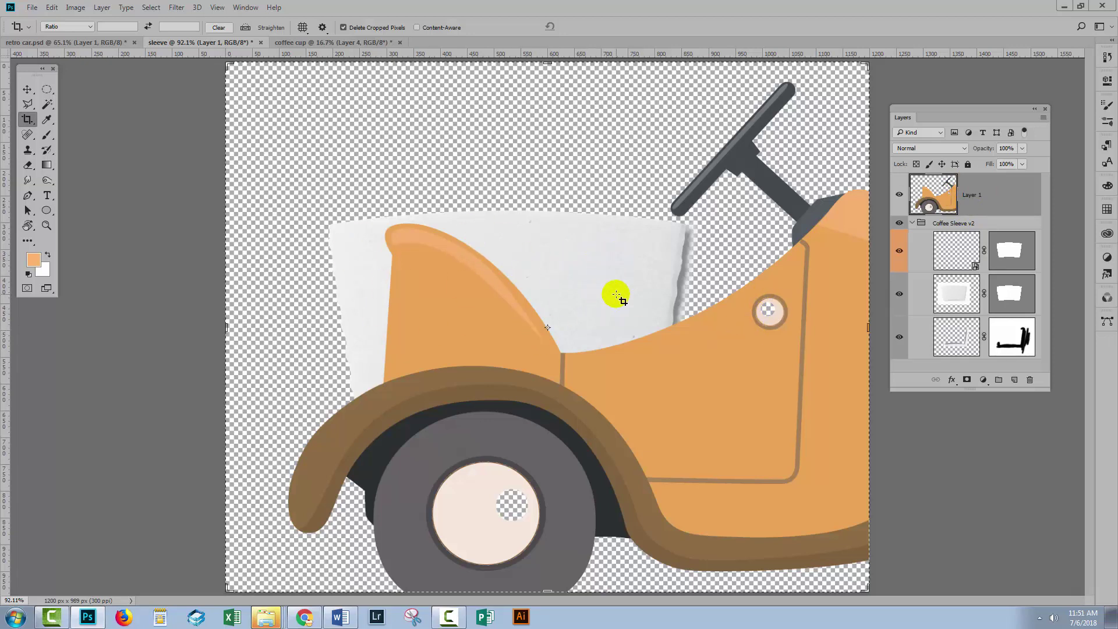
# Scale Layer 1's car down with Ctrl+T and centre it on the sleeve, then commit.
pyautogui.click(987, 197)
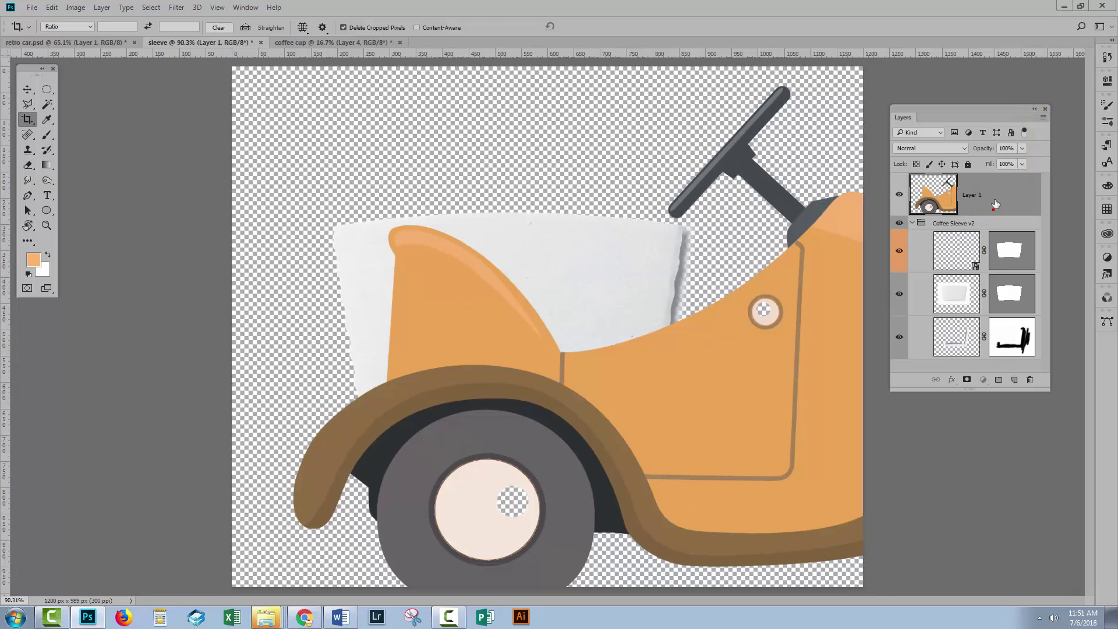
pyautogui.hotkey('ctrl', 't')
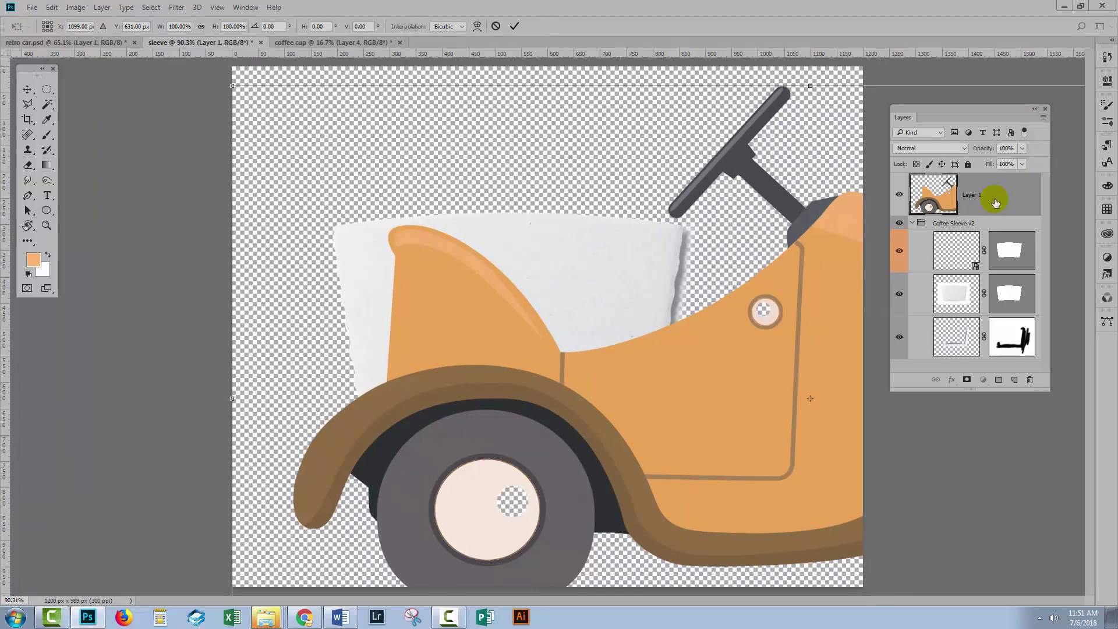
pyautogui.hotkey('ctrl', '0')
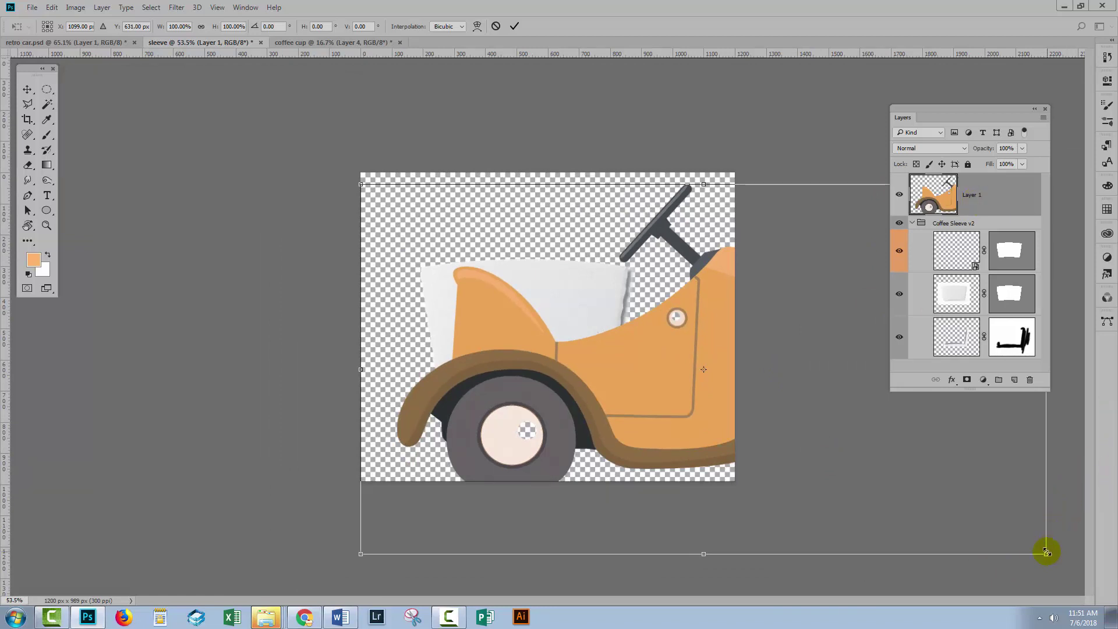
pyautogui.moveTo(1046, 554)
pyautogui.mouseDown()
pyautogui.moveTo(620, 310)
pyautogui.moveTo(579, 300)
pyautogui.mouseUp()
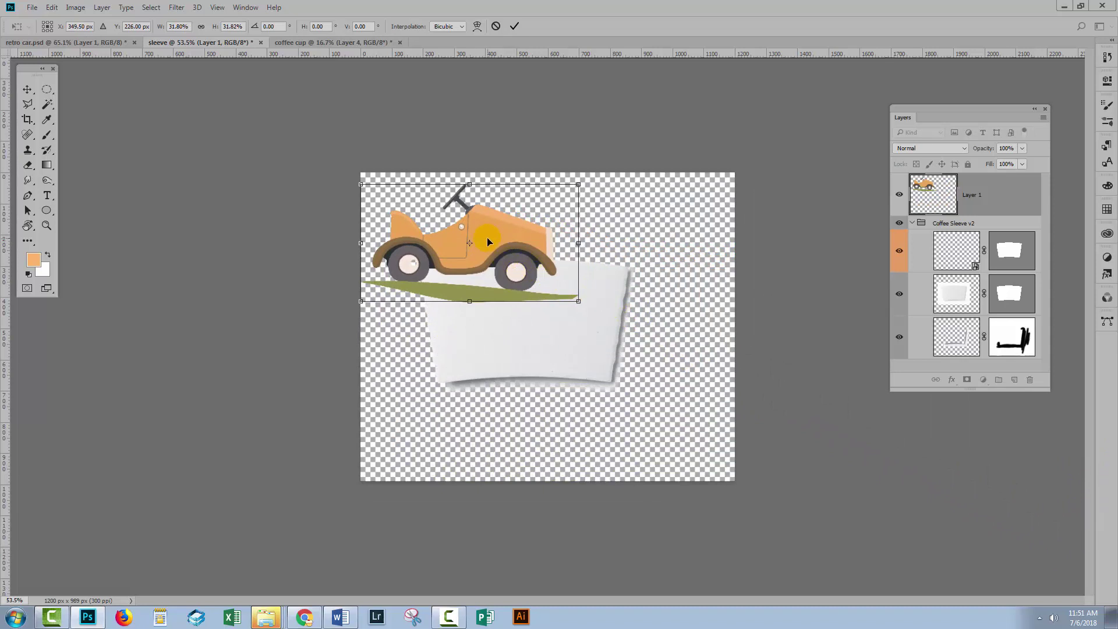
pyautogui.moveTo(482, 241); pyautogui.dragTo(552, 304)
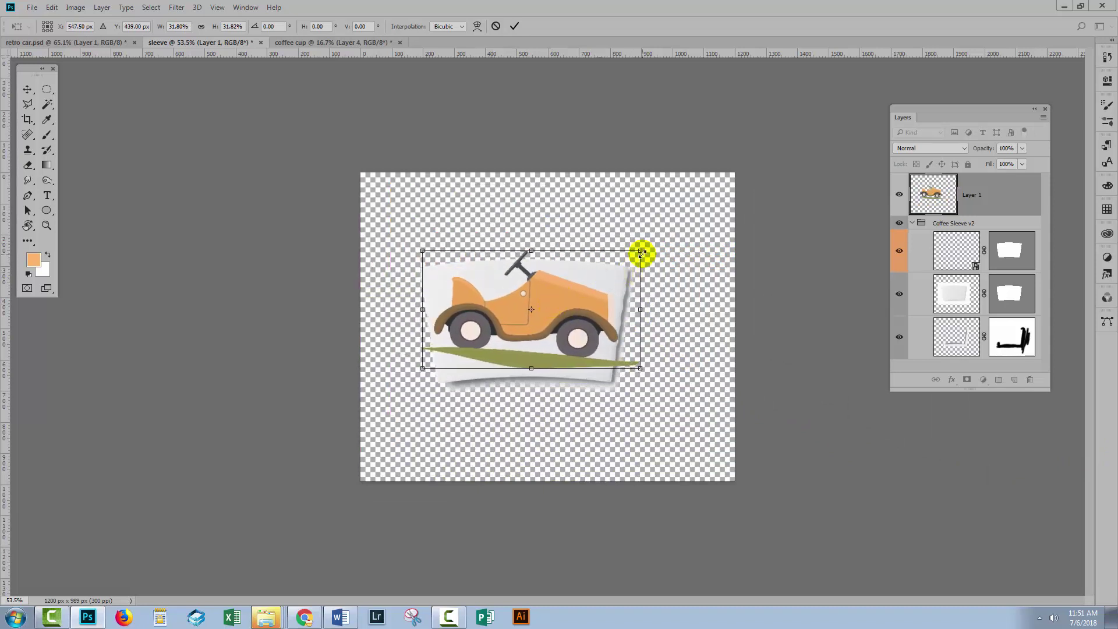
pyautogui.moveTo(639, 251); pyautogui.dragTo(621, 263)
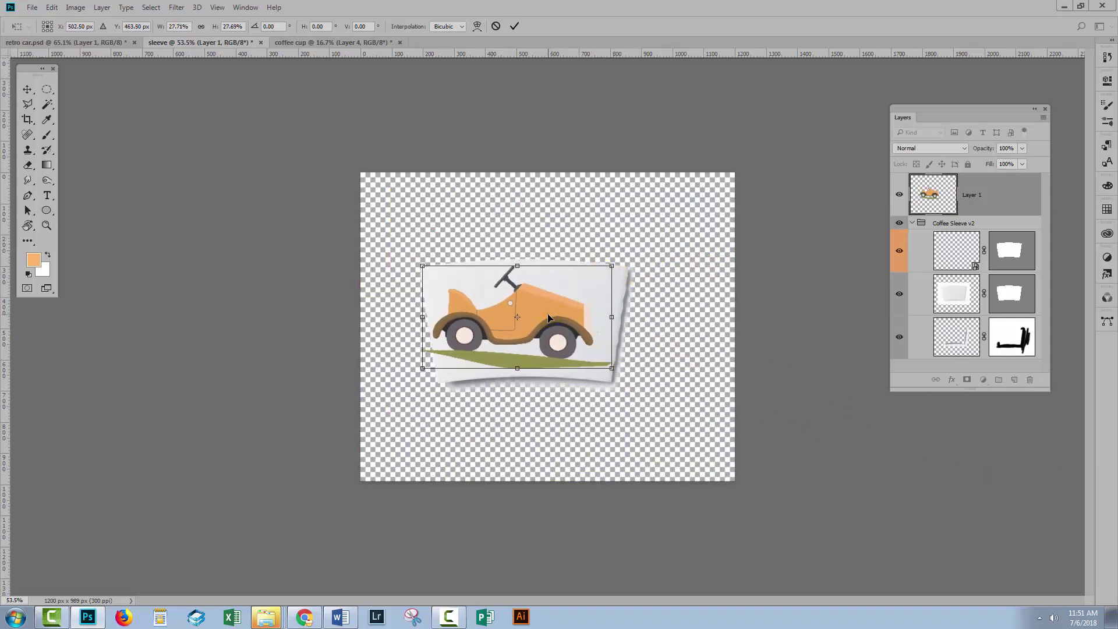
pyautogui.moveTo(551, 318)
pyautogui.mouseDown()
pyautogui.moveTo(564, 318)
pyautogui.moveTo(549, 322)
pyautogui.mouseUp()
pyautogui.moveTo(606, 275)
pyautogui.mouseDown()
pyautogui.moveTo(618, 257)
pyautogui.moveTo(615, 273)
pyautogui.moveTo(582, 279)
pyautogui.mouseUp()
pyautogui.moveTo(539, 321)
pyautogui.mouseDown()
pyautogui.moveTo(566, 323)
pyautogui.moveTo(566, 312)
pyautogui.mouseUp()
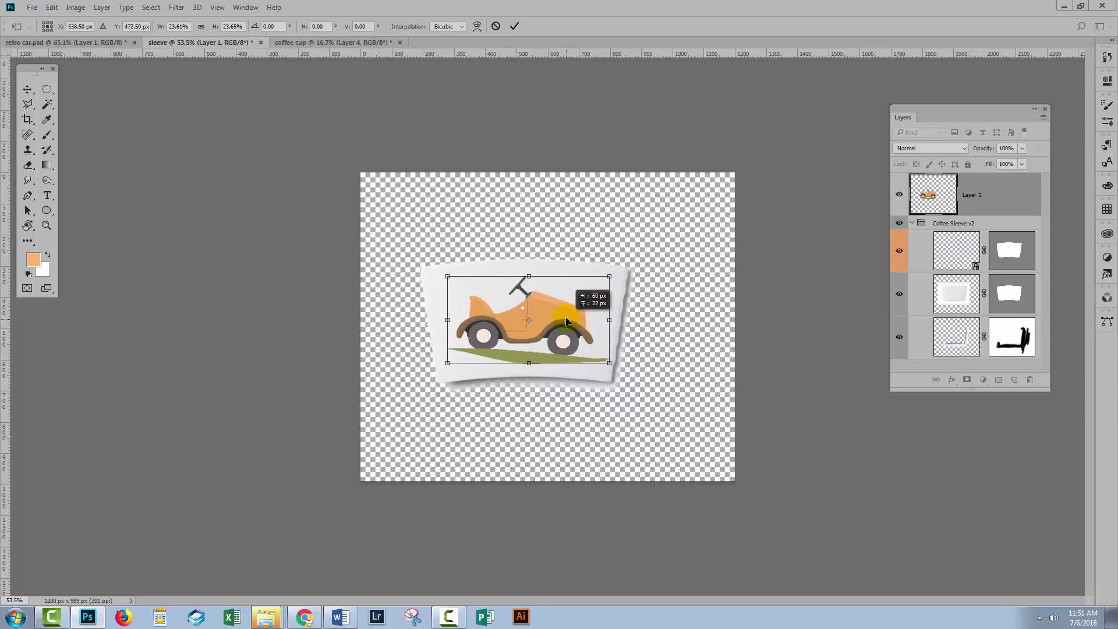
pyautogui.click(514, 27)
# Add a new layer above the Coffee Sleeve v2 group and fill it with white.
pyautogui.click(980, 225)
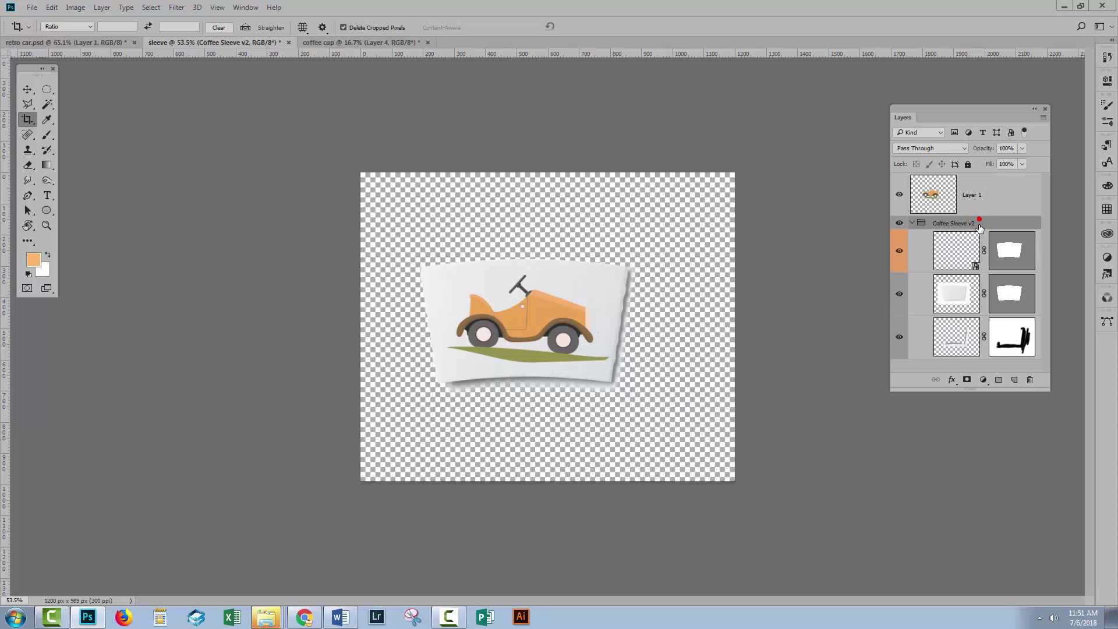
pyautogui.click(1014, 380)
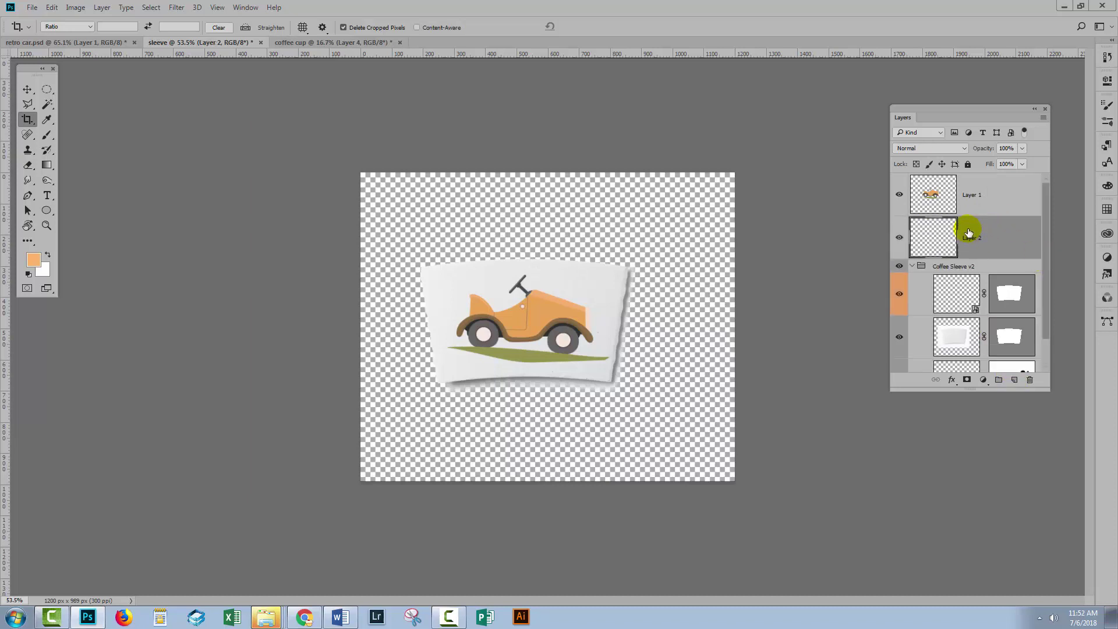
pyautogui.hotkey('ctrl', 'BackSpace')
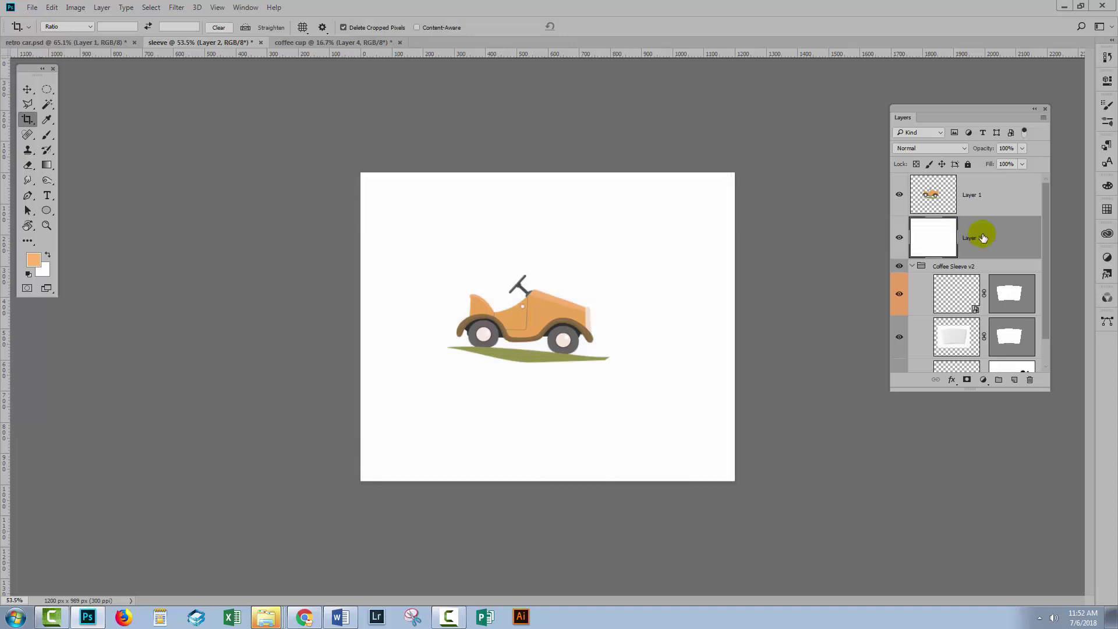
# Move the sleeve group above the white layer, lock the white layer, and reselect the car.
pyautogui.click(913, 265)
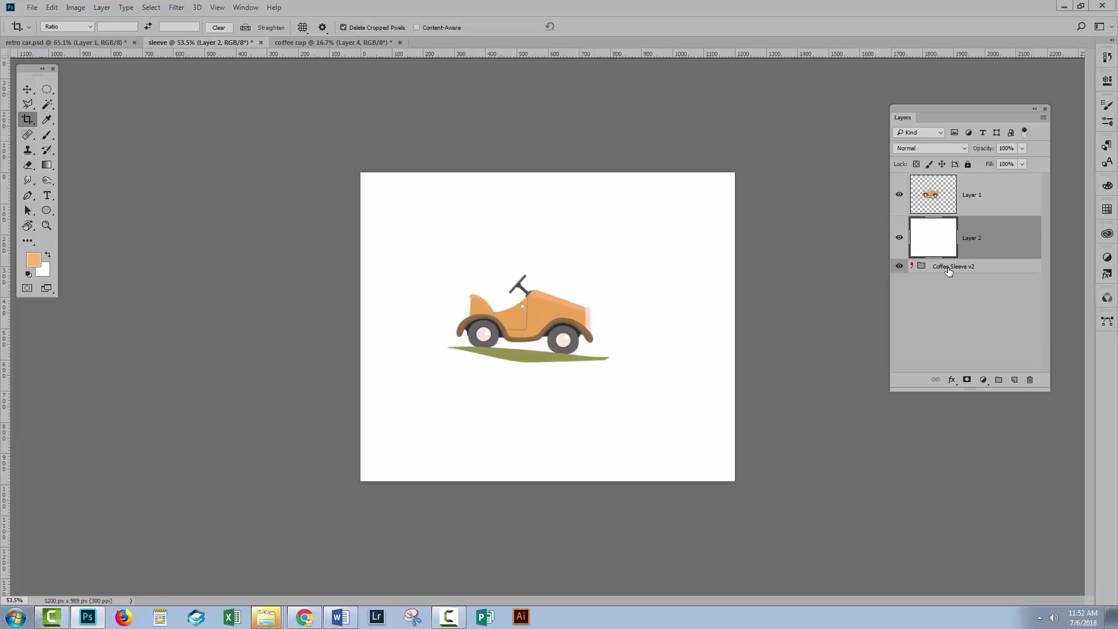
pyautogui.moveTo(960, 271); pyautogui.dragTo(966, 224)
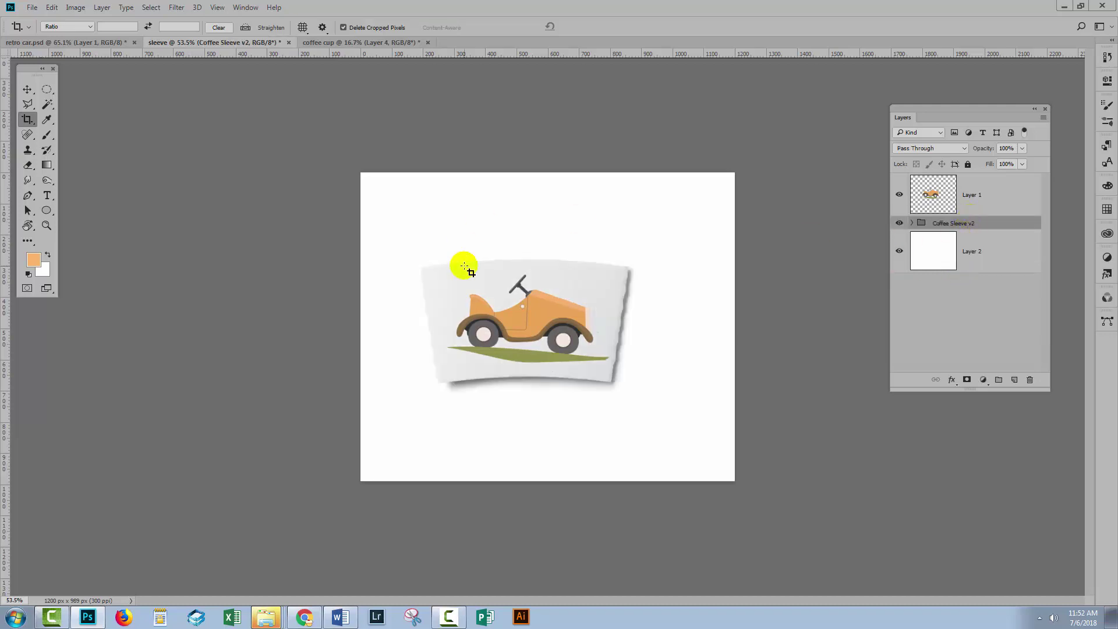
pyautogui.click(985, 251)
pyautogui.click(968, 165)
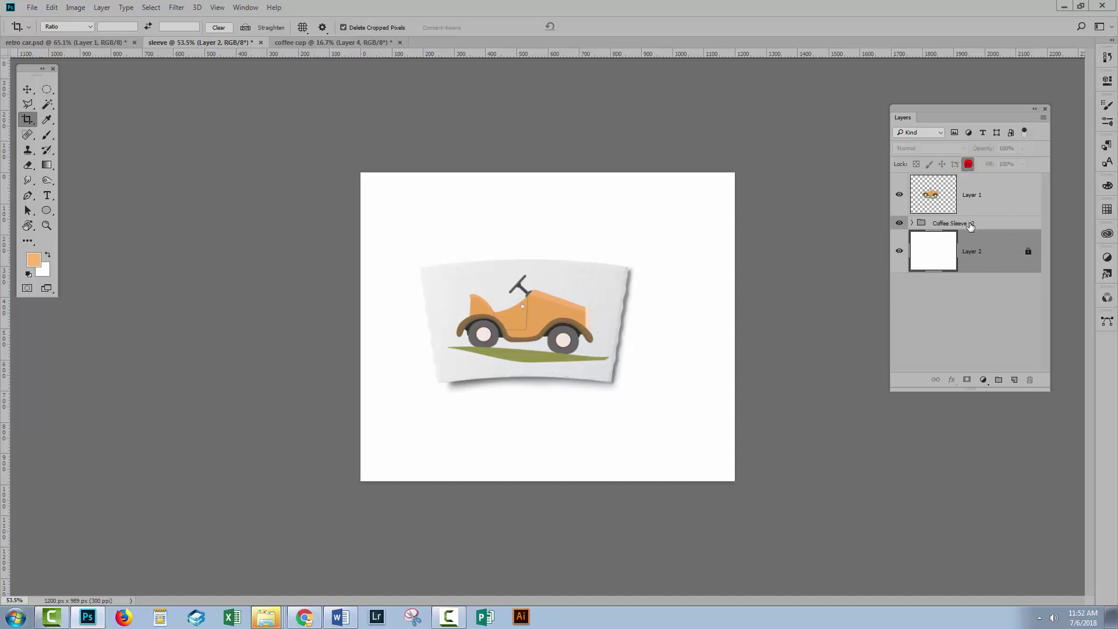
pyautogui.click(969, 224)
pyautogui.click(986, 207)
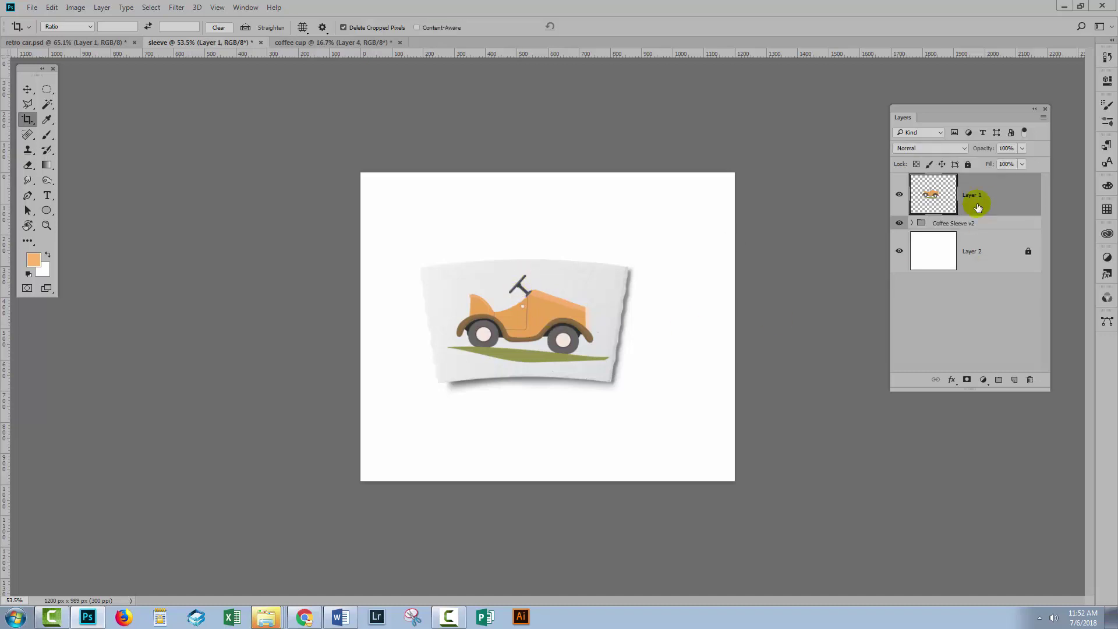
pyautogui.press('v')
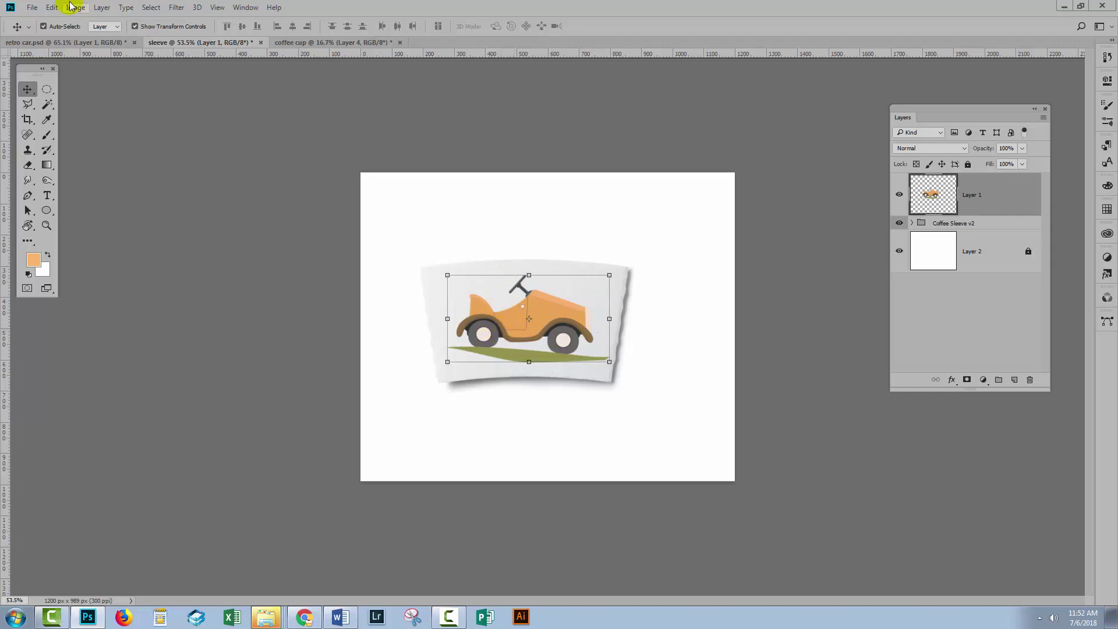
# Warp the car artwork with the Arc style at Bend 10.
pyautogui.click(53, 7)
pyautogui.moveTo(70, 257)
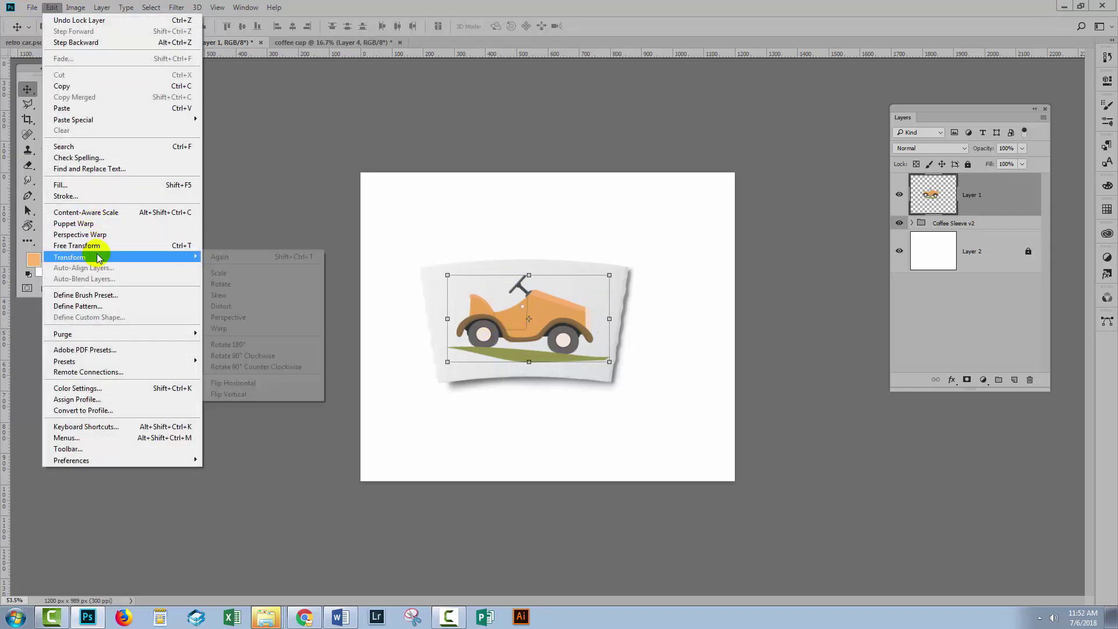
pyautogui.click(218, 329)
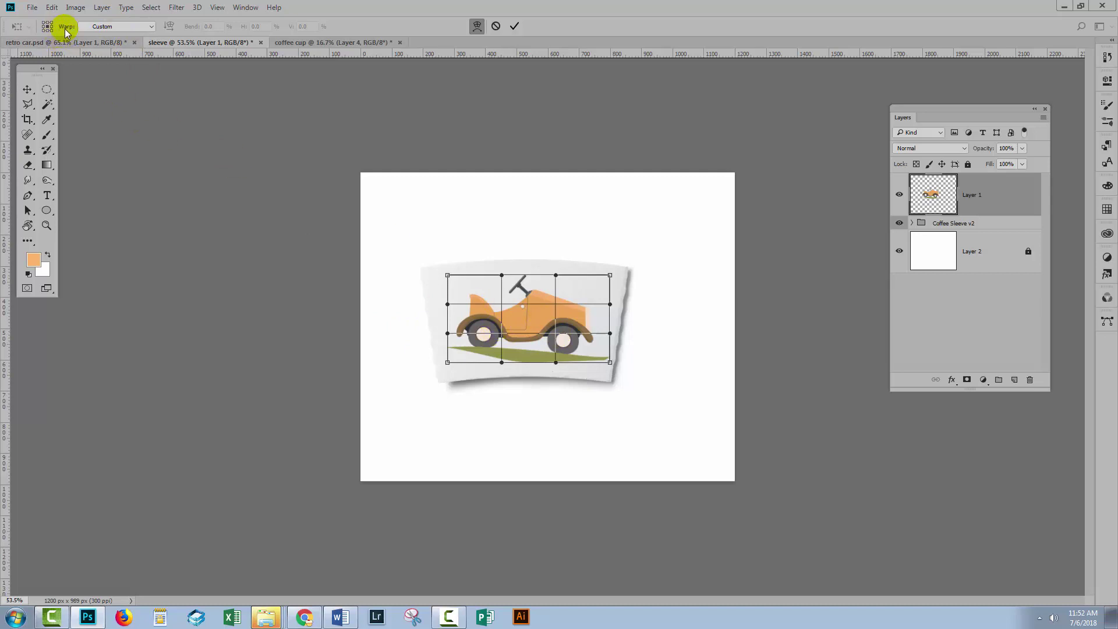
pyautogui.click(88, 26)
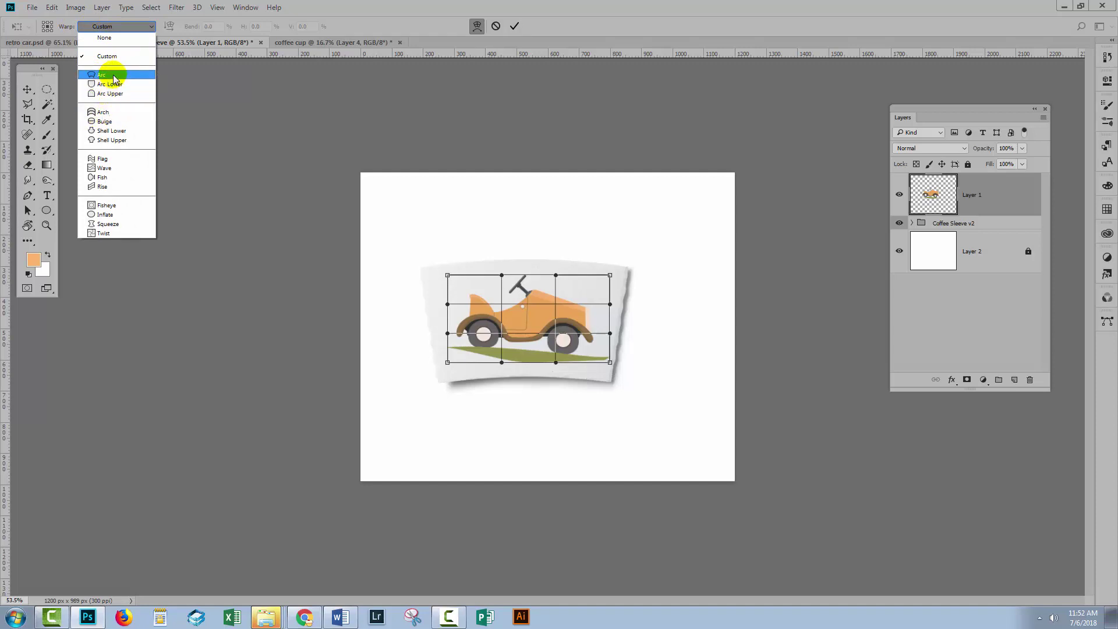
pyautogui.click(114, 76)
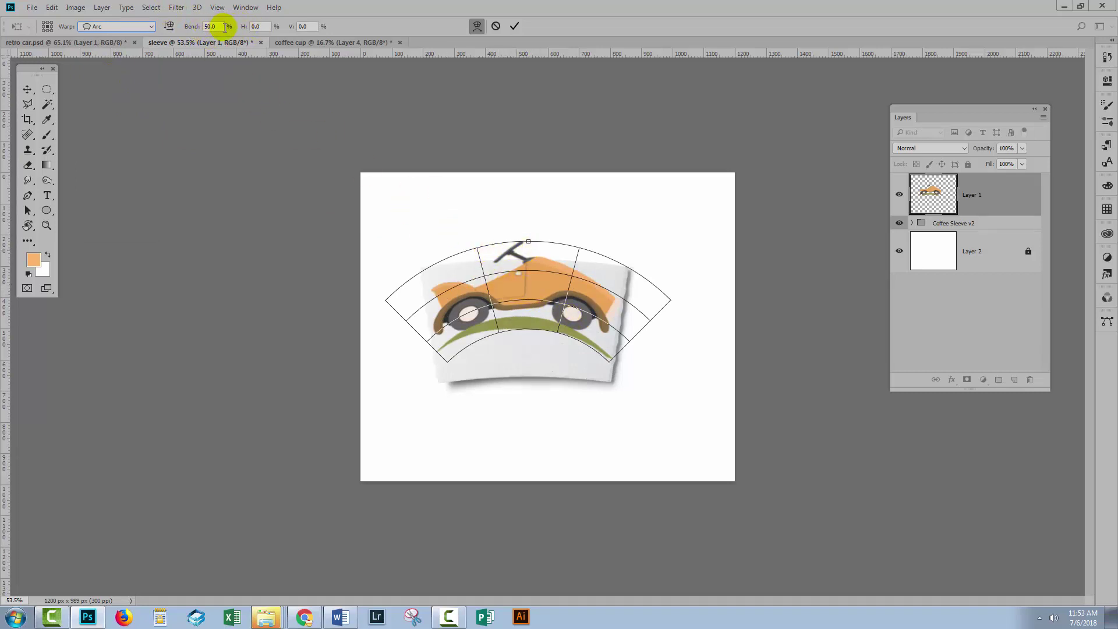
pyautogui.write('10')
pyautogui.press('Return')
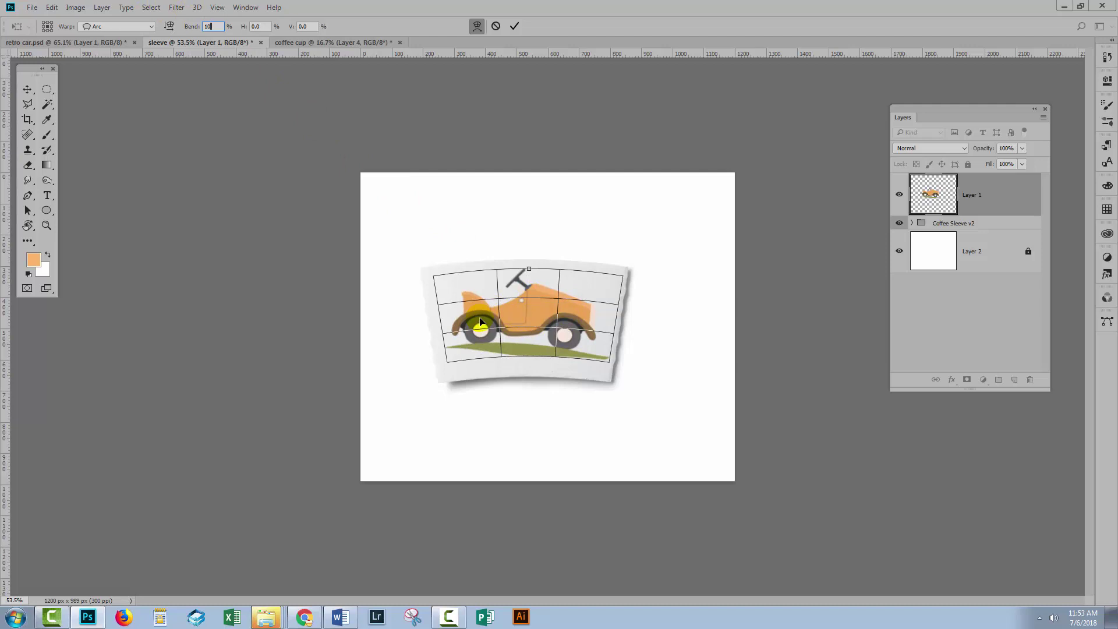
pyautogui.click(516, 27)
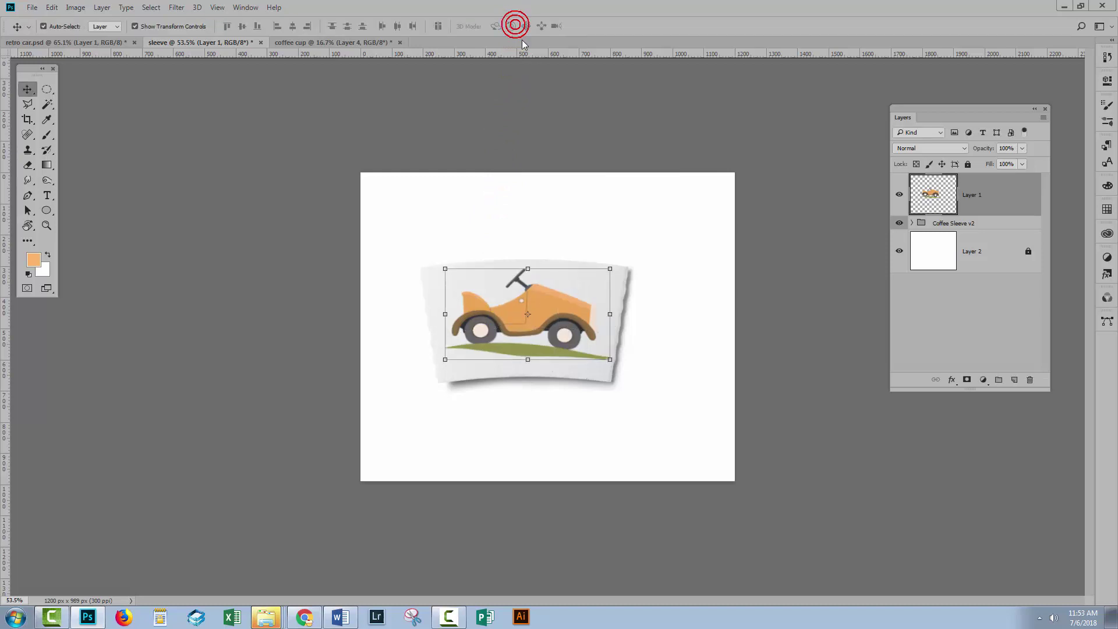
# Nudge the car artwork into place on the sleeve with Free Transform.
pyautogui.hotkey('ctrl', 't')
pyautogui.click(535, 322)
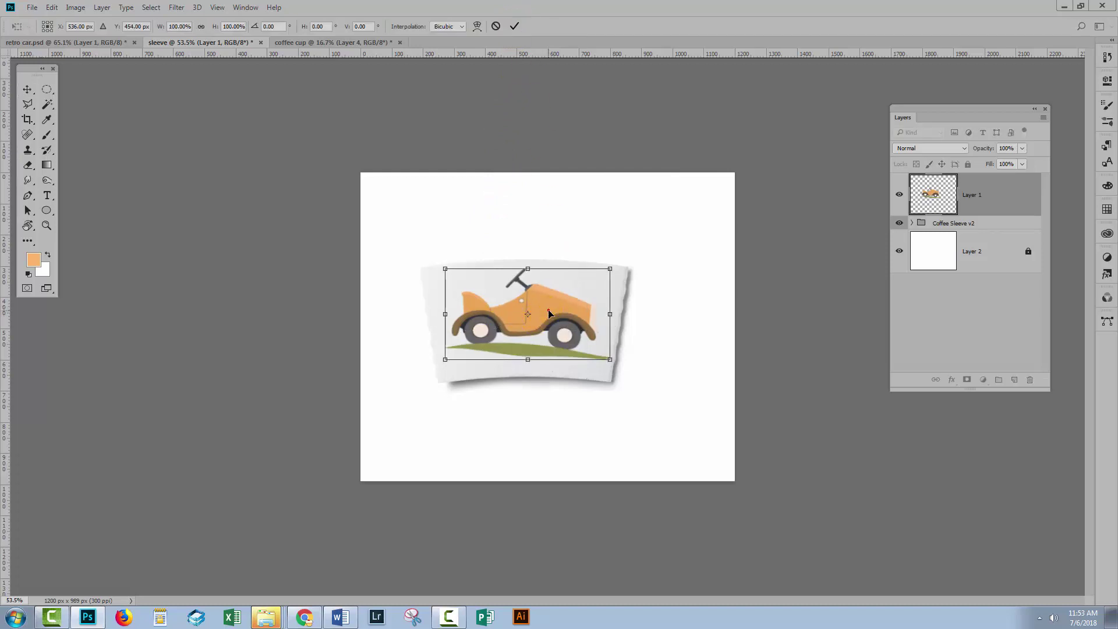
pyautogui.moveTo(535, 323); pyautogui.dragTo(550, 321)
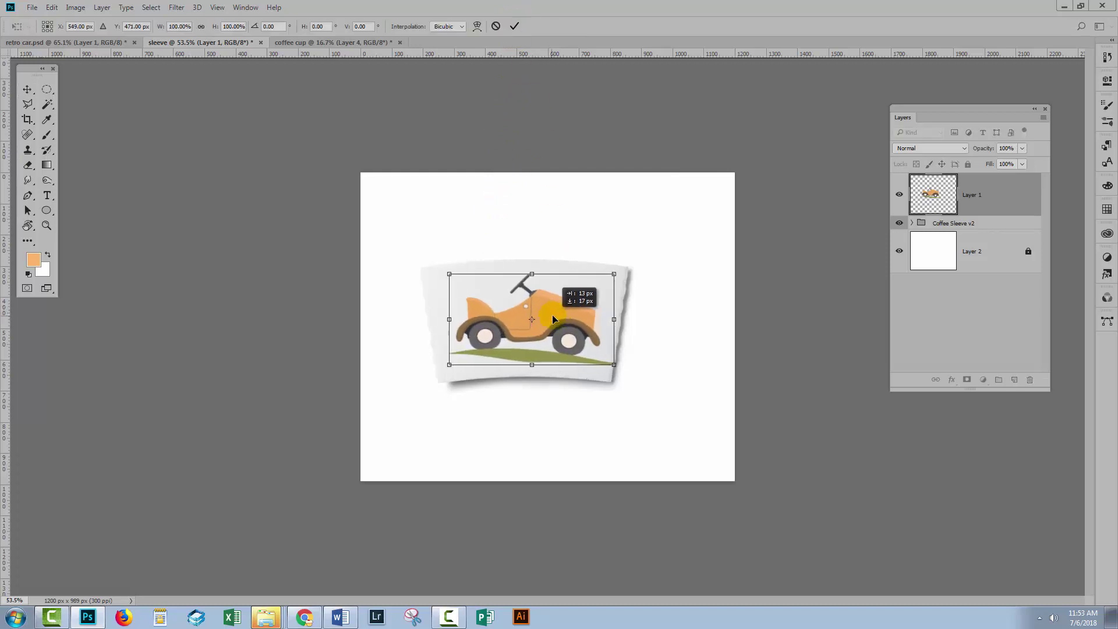
pyautogui.moveTo(550, 321); pyautogui.dragTo(554, 320)
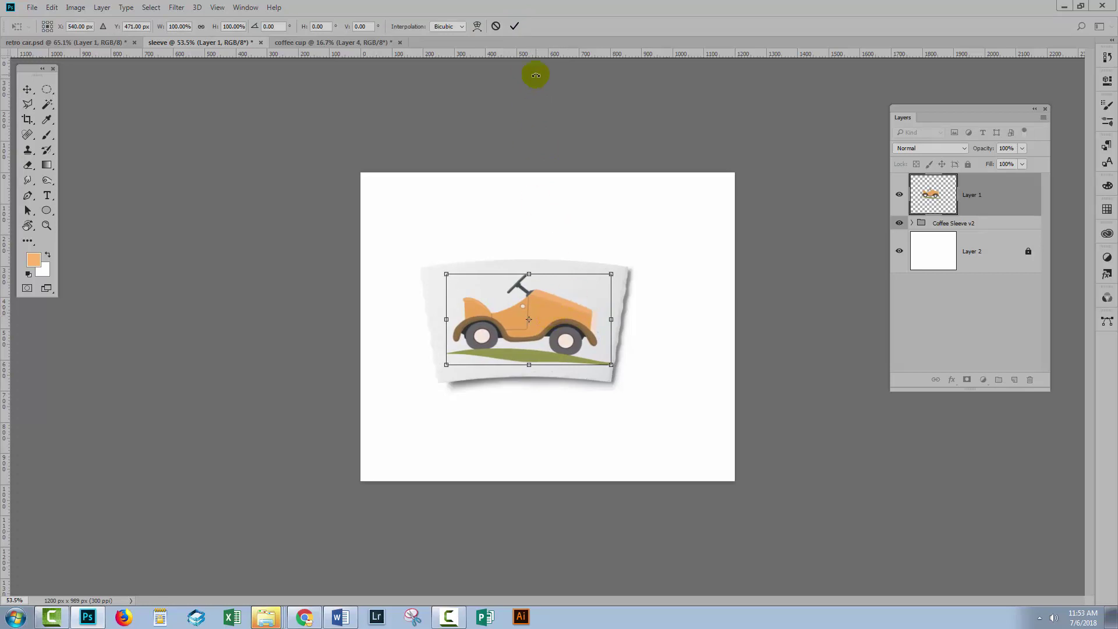
pyautogui.click(514, 26)
# Add Layer 3 above the car, in Soft Light mode and filled with 50% neutral gray.
pyautogui.click(664, 387)
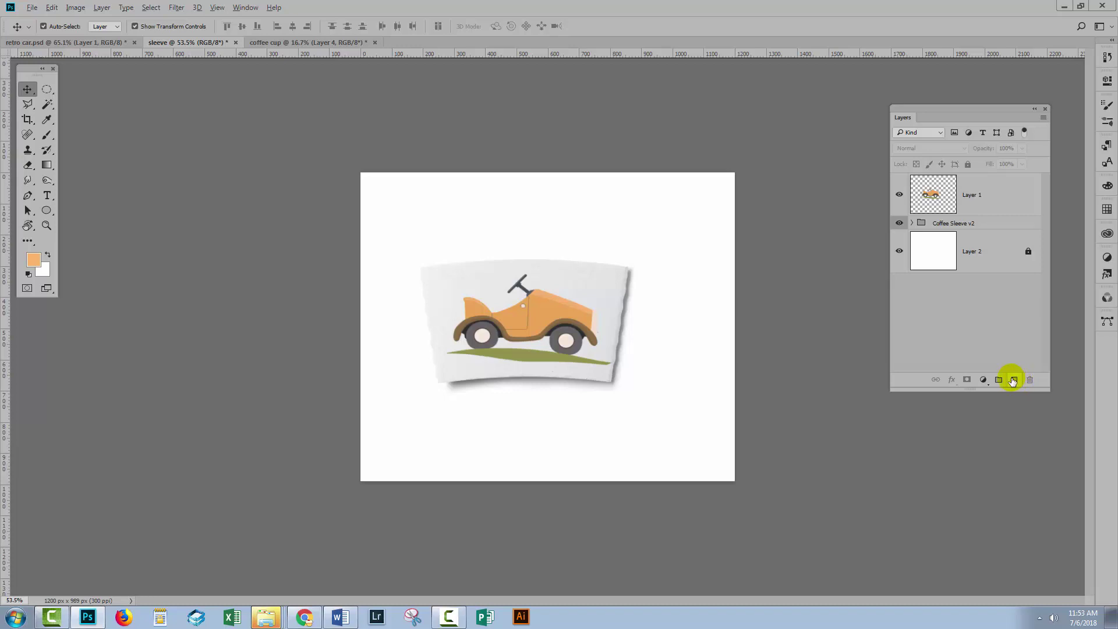
pyautogui.keyDown('alt'); pyautogui.click(1015, 380); pyautogui.keyUp('alt')
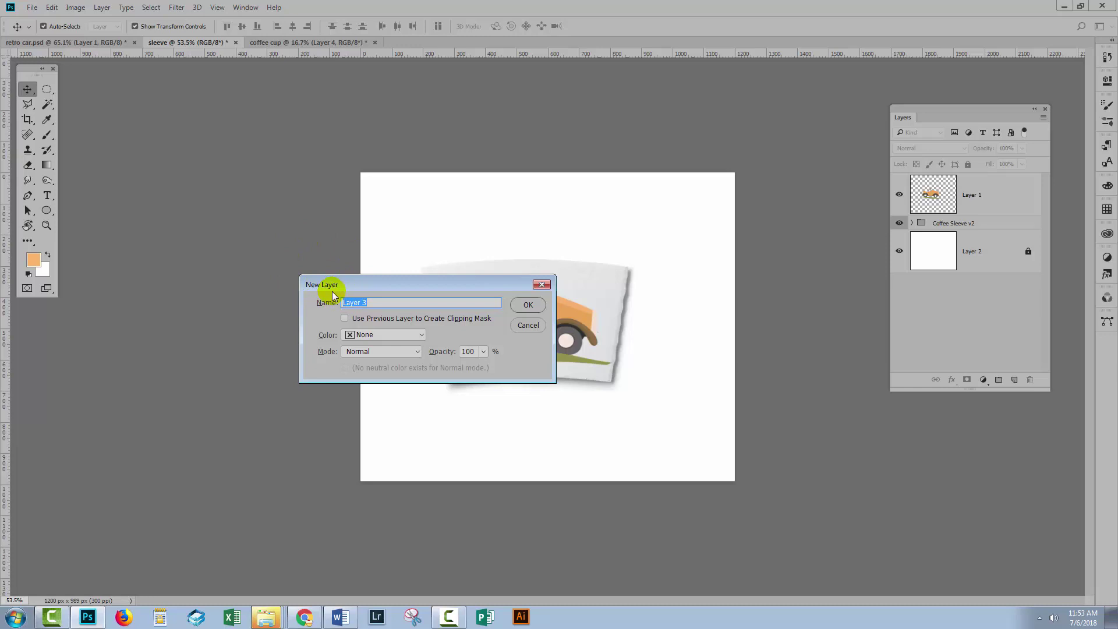
pyautogui.click(398, 354)
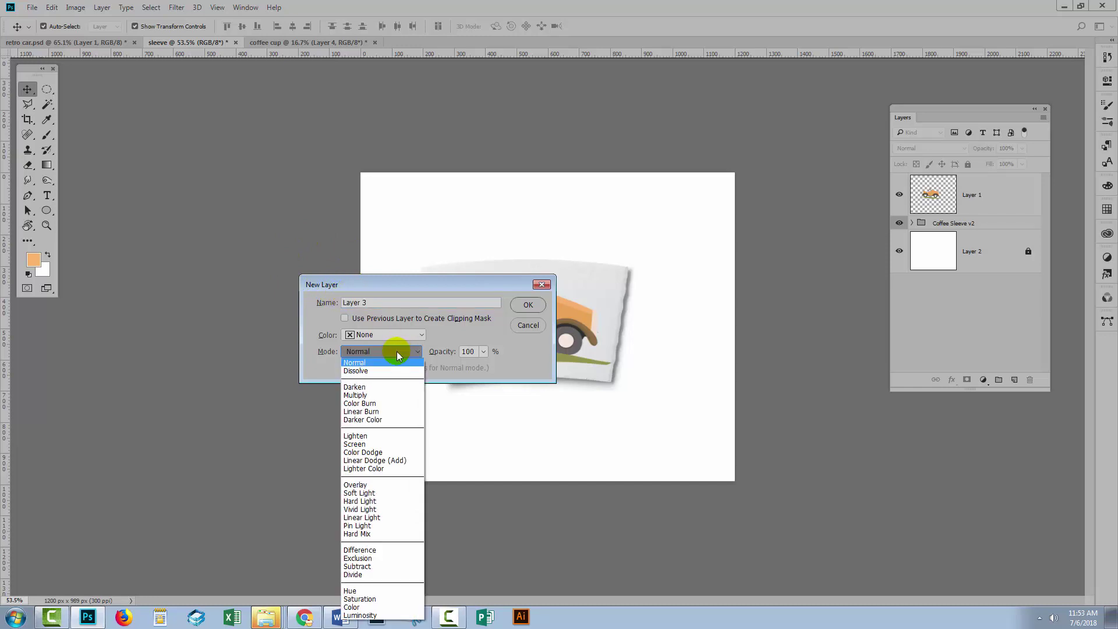
pyautogui.click(382, 494)
pyautogui.click(345, 368)
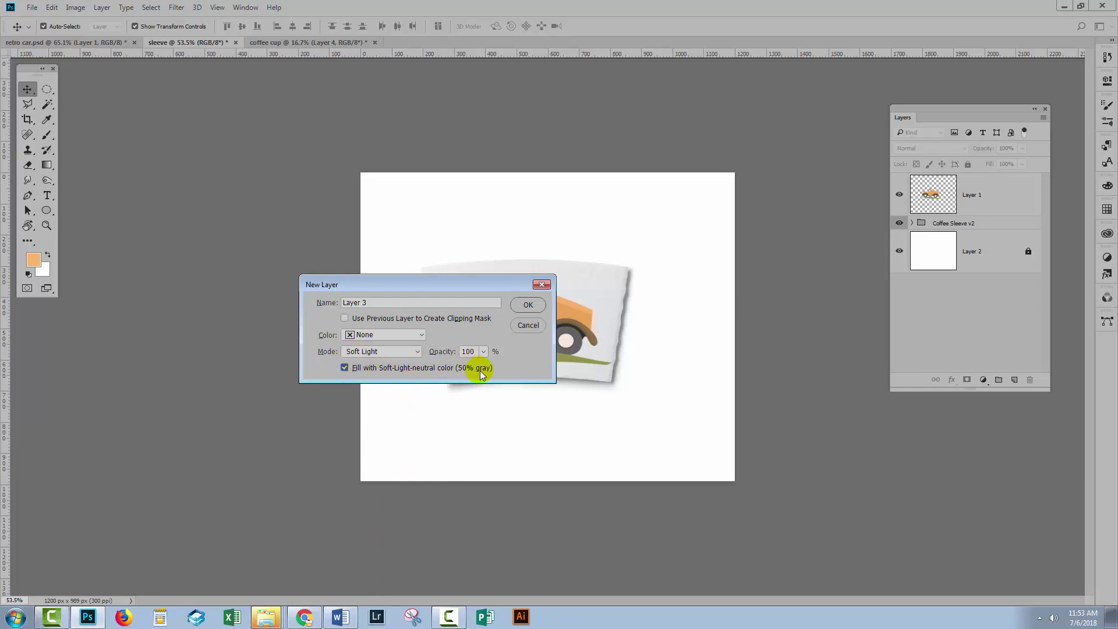
pyautogui.click(528, 306)
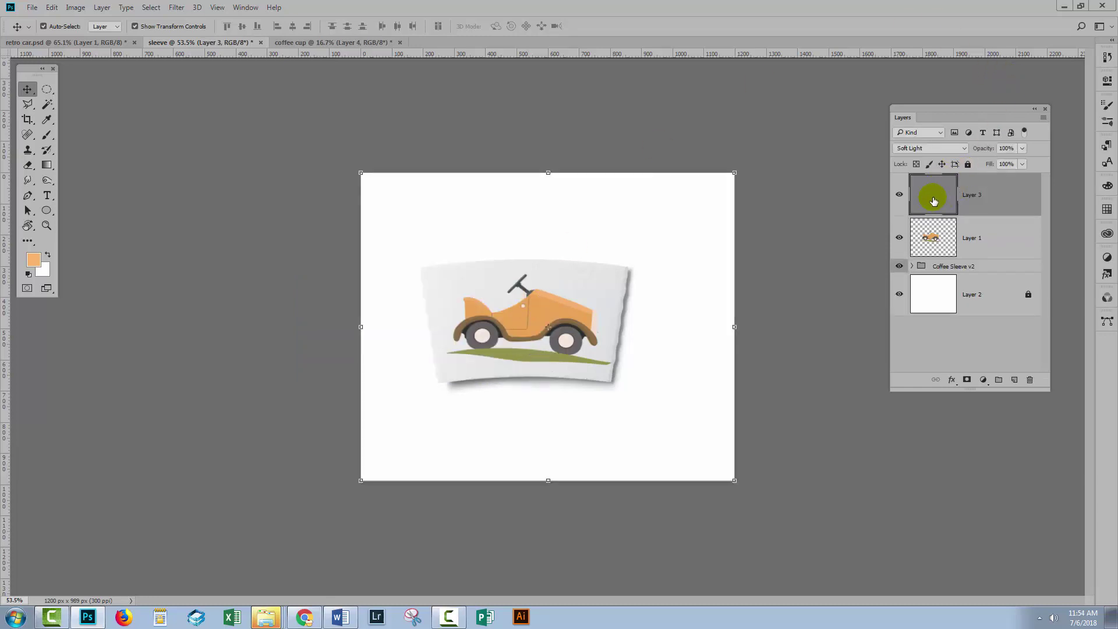
pyautogui.click(899, 194)
# Burn the car's front hood and fender on Layer 3 with a soft brush at 7% exposure.
pyautogui.click(47, 180)
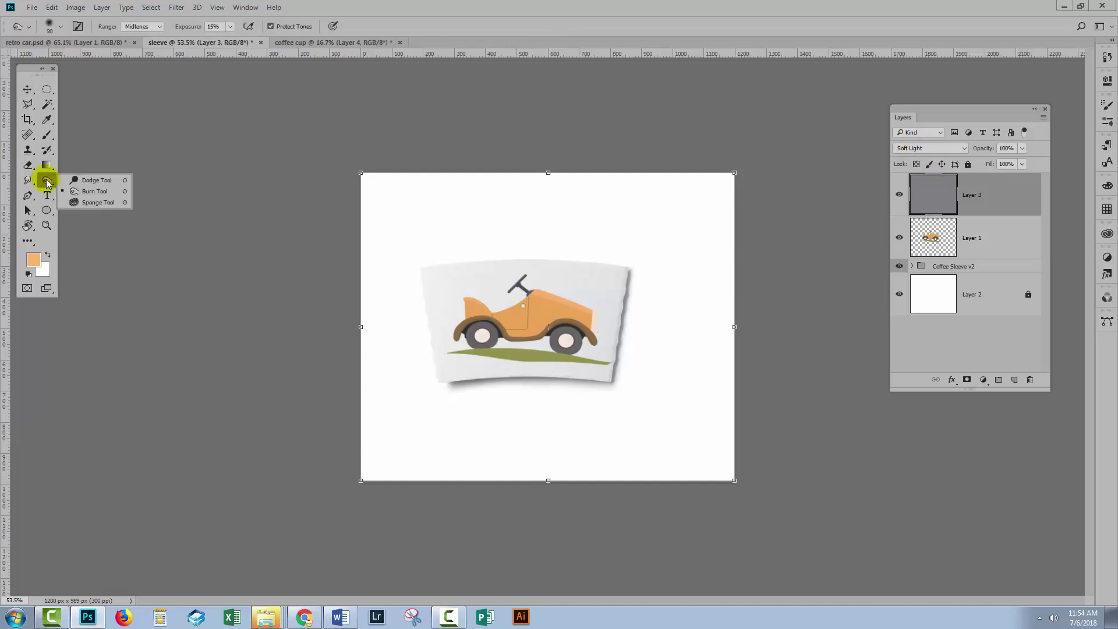
pyautogui.click(84, 194)
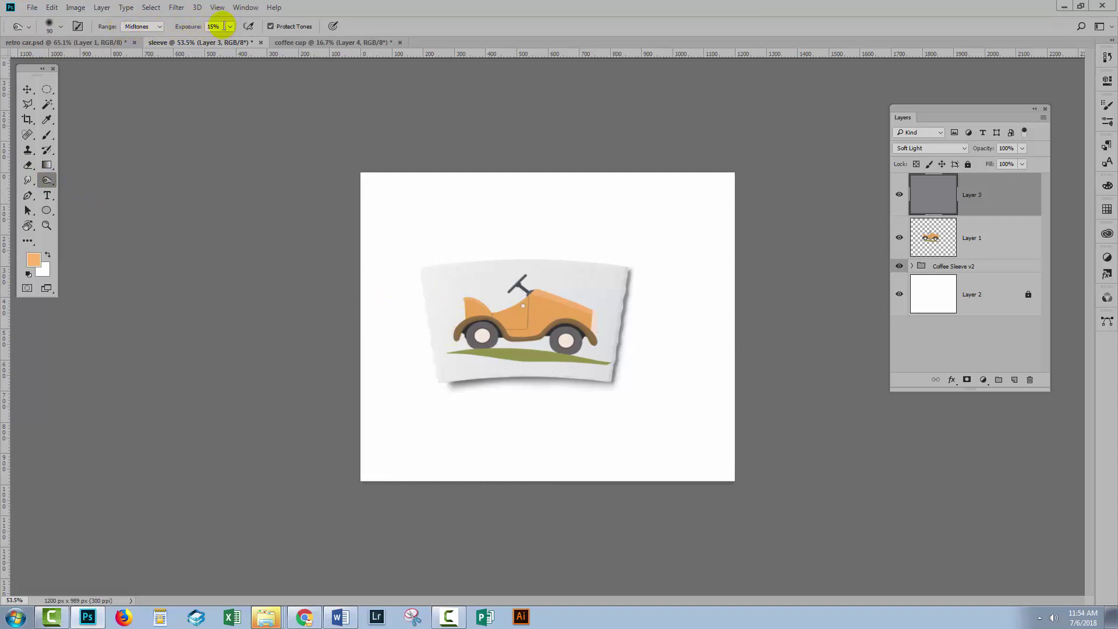
pyautogui.click(170, 28)
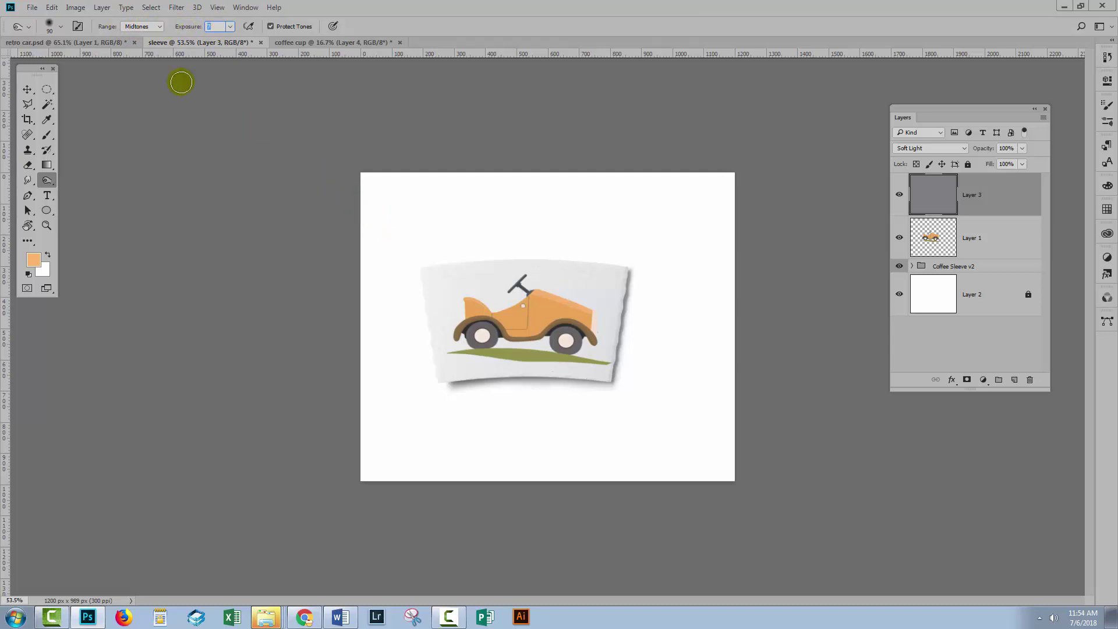
pyautogui.click(56, 28)
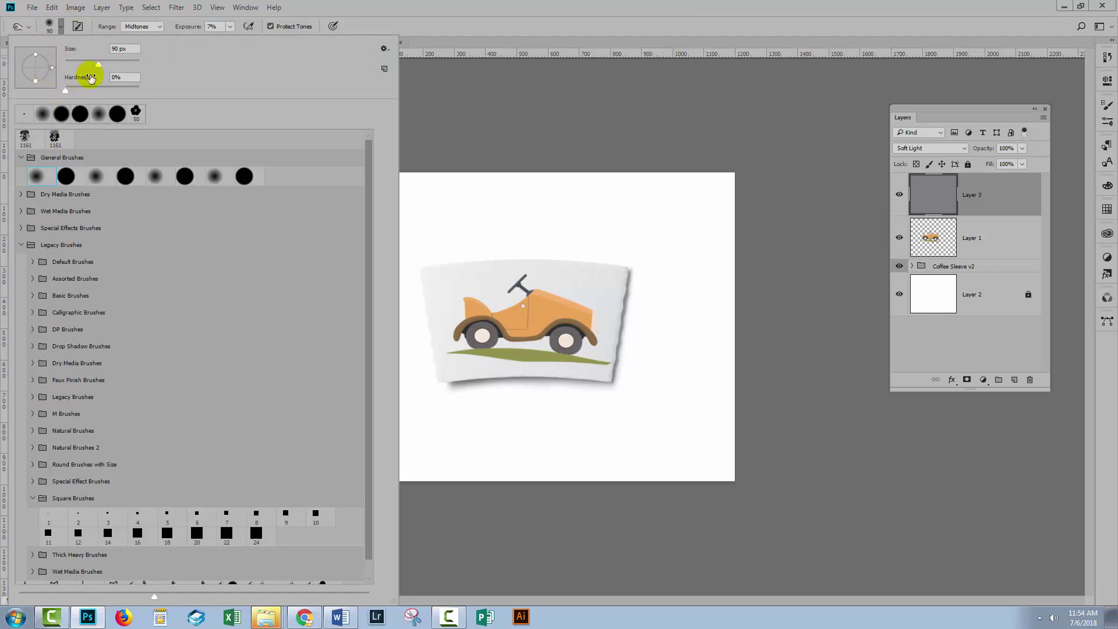
pyautogui.click(433, 26)
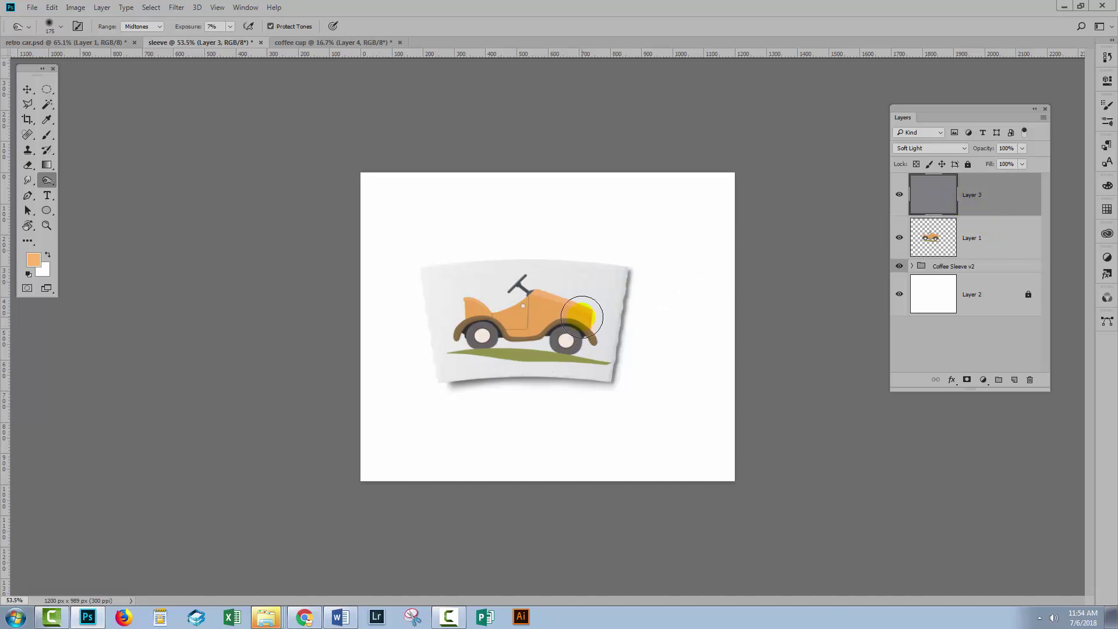
pyautogui.moveTo(601, 282)
pyautogui.mouseDown()
pyautogui.moveTo(617, 283)
pyautogui.moveTo(583, 335)
pyautogui.moveTo(583, 297)
pyautogui.mouseUp()
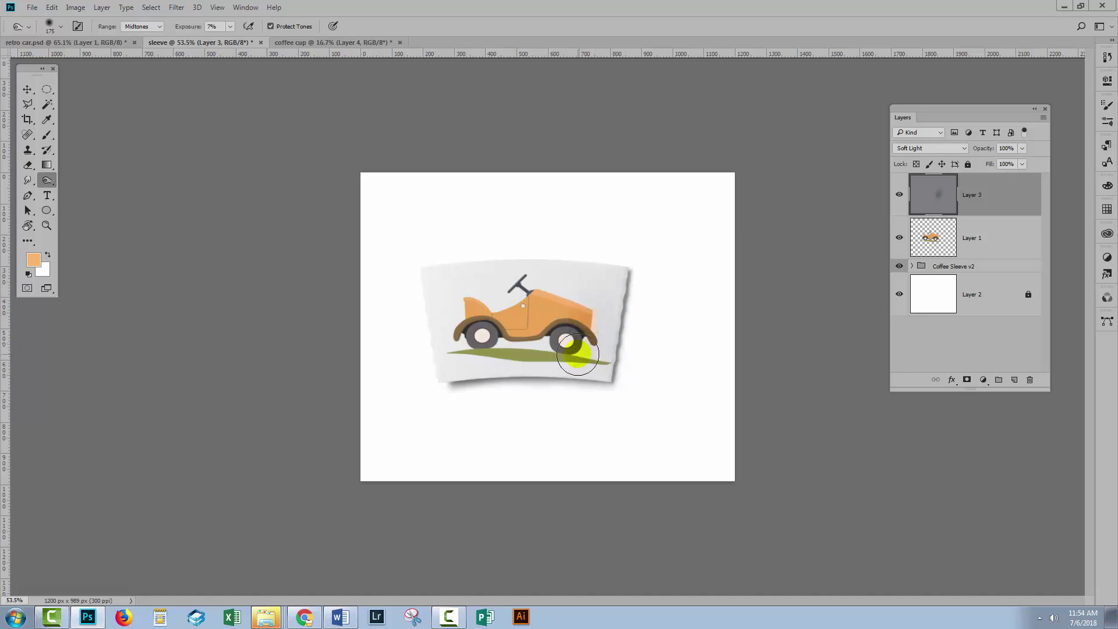
pyautogui.moveTo(607, 325); pyautogui.dragTo(577, 328)
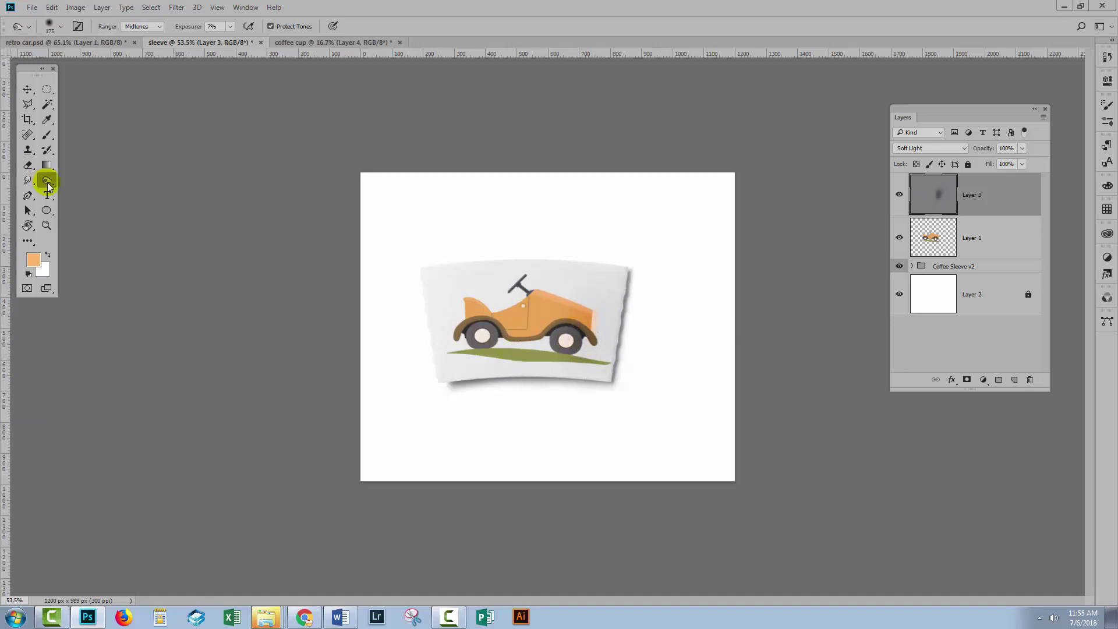
# Switch to the Dodge tool at 7% exposure and lighten the car's fender.
pyautogui.rightClick(45, 187)
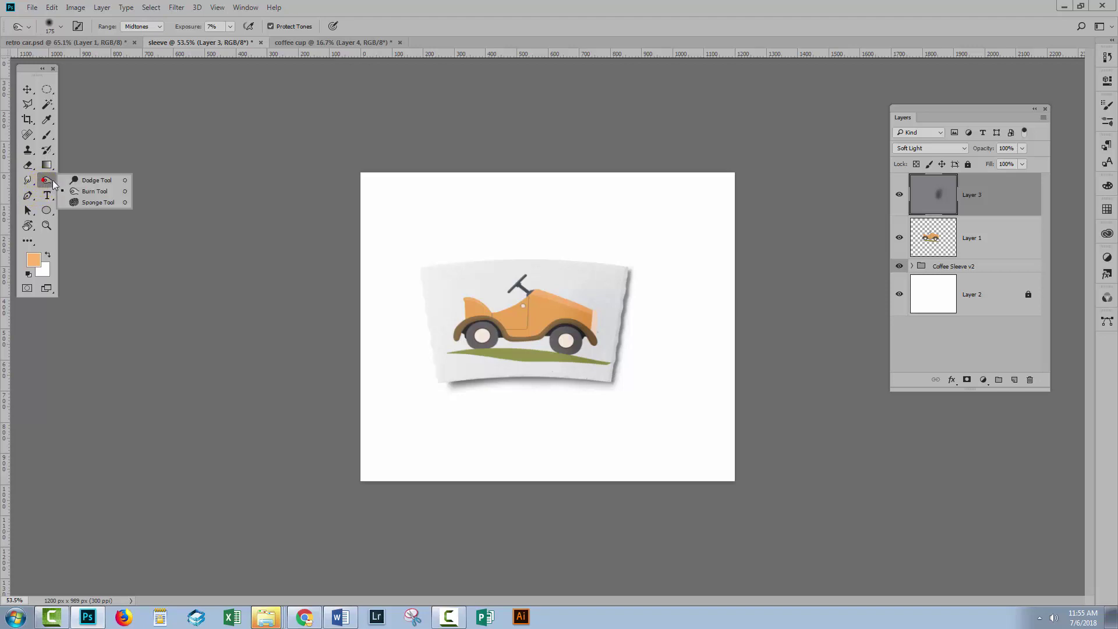
pyautogui.click(79, 180)
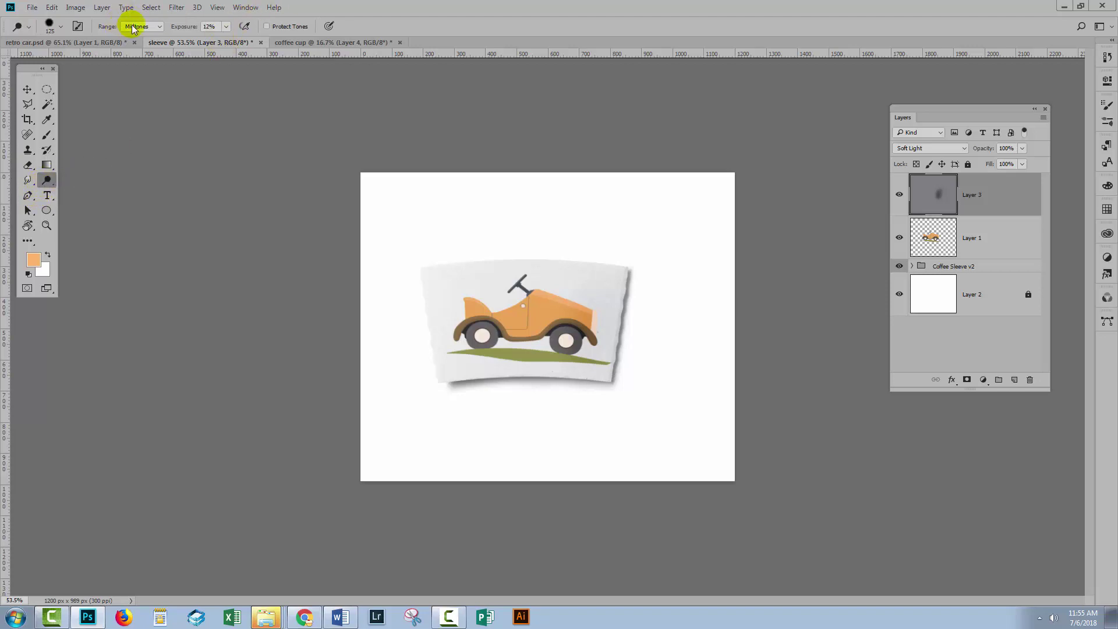
pyautogui.click(220, 26)
pyautogui.write('1')
pyautogui.write('7')
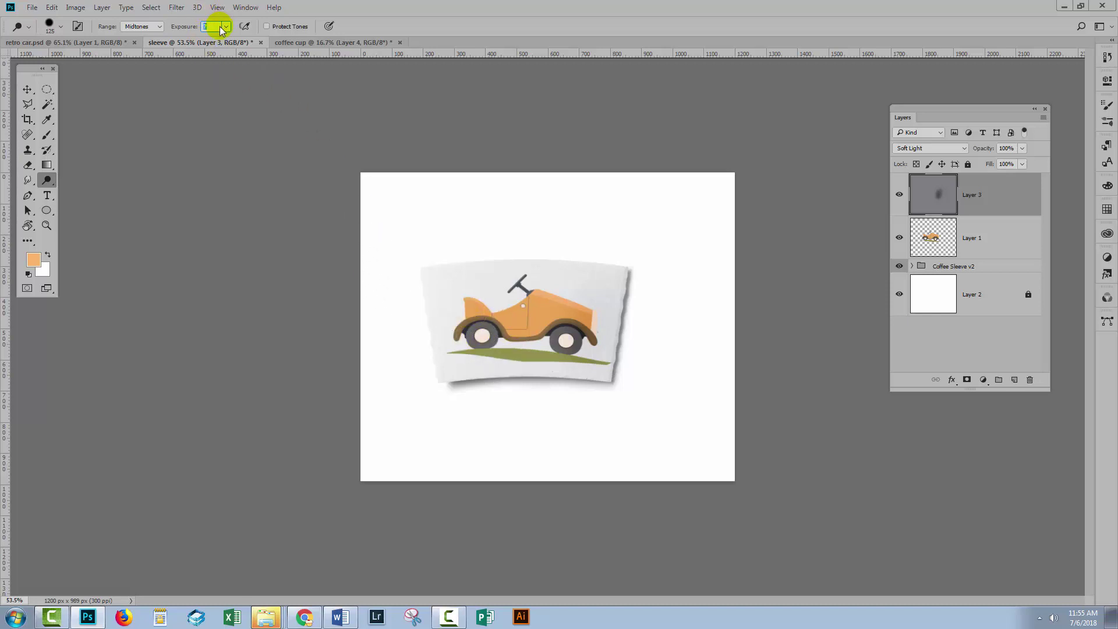
pyautogui.click(215, 26)
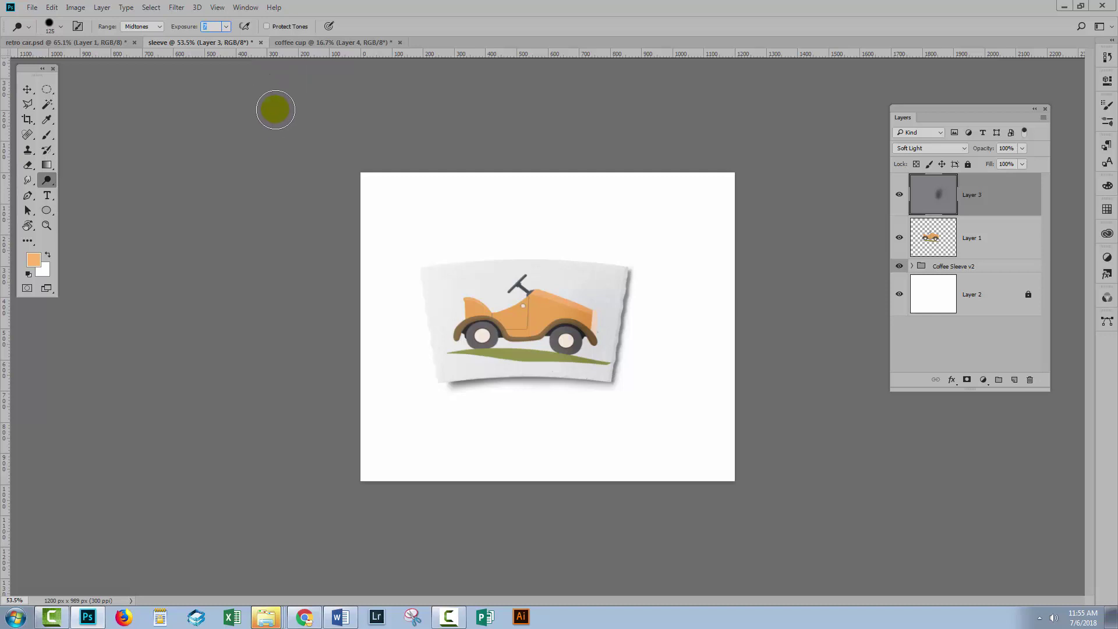
pyautogui.moveTo(457, 270)
pyautogui.mouseDown()
pyautogui.moveTo(464, 317)
pyautogui.moveTo(497, 324)
pyautogui.moveTo(475, 344)
pyautogui.moveTo(444, 337)
pyautogui.moveTo(451, 309)
pyautogui.moveTo(489, 304)
pyautogui.mouseUp()
# Dodge the front wheel, steering wheel and front fender on gray Layer 3.
pyautogui.click(899, 194)
pyautogui.click(938, 182)
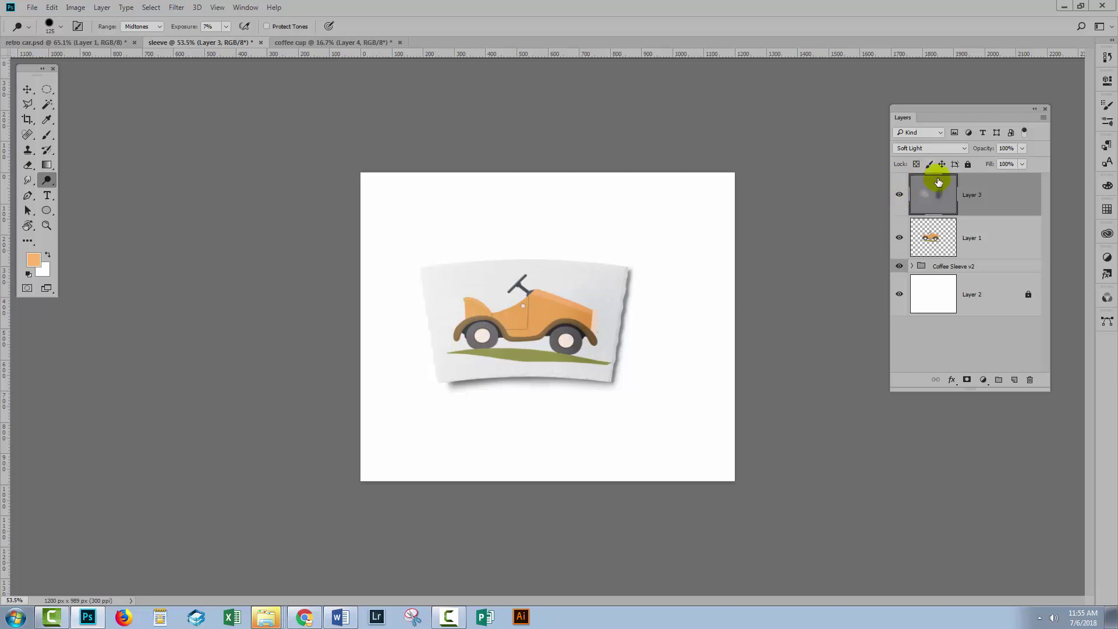
pyautogui.moveTo(462, 315); pyautogui.dragTo(482, 335)
pyautogui.click(499, 349)
pyautogui.click(961, 195)
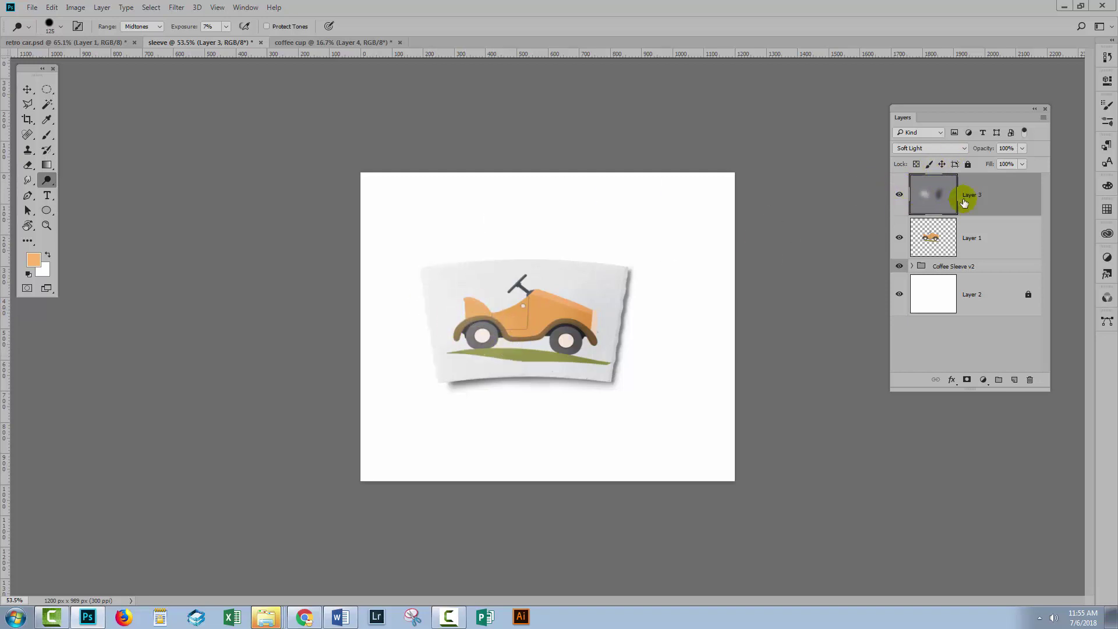
pyautogui.click(521, 294)
pyautogui.moveTo(522, 294)
pyautogui.mouseDown()
pyautogui.moveTo(481, 308)
pyautogui.moveTo(473, 320)
pyautogui.moveTo(486, 333)
pyautogui.moveTo(469, 321)
pyautogui.mouseUp()
pyautogui.click(928, 191)
# Clip Layer 3 to the car artwork at 74% opacity and toggle it to compare.
pyautogui.click(99, 10)
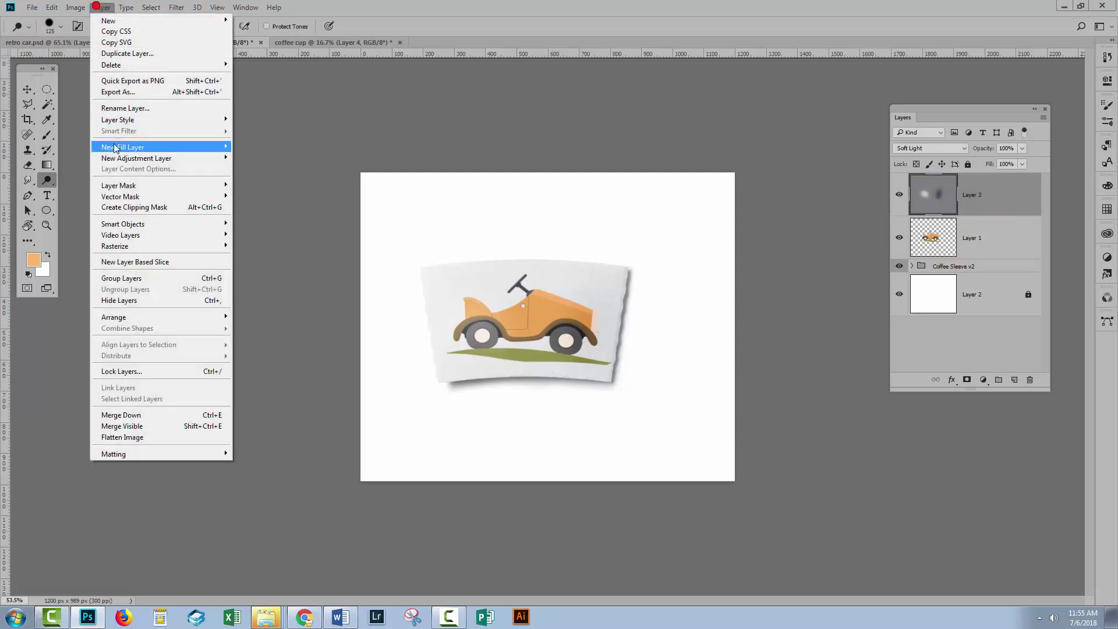
pyautogui.click(132, 208)
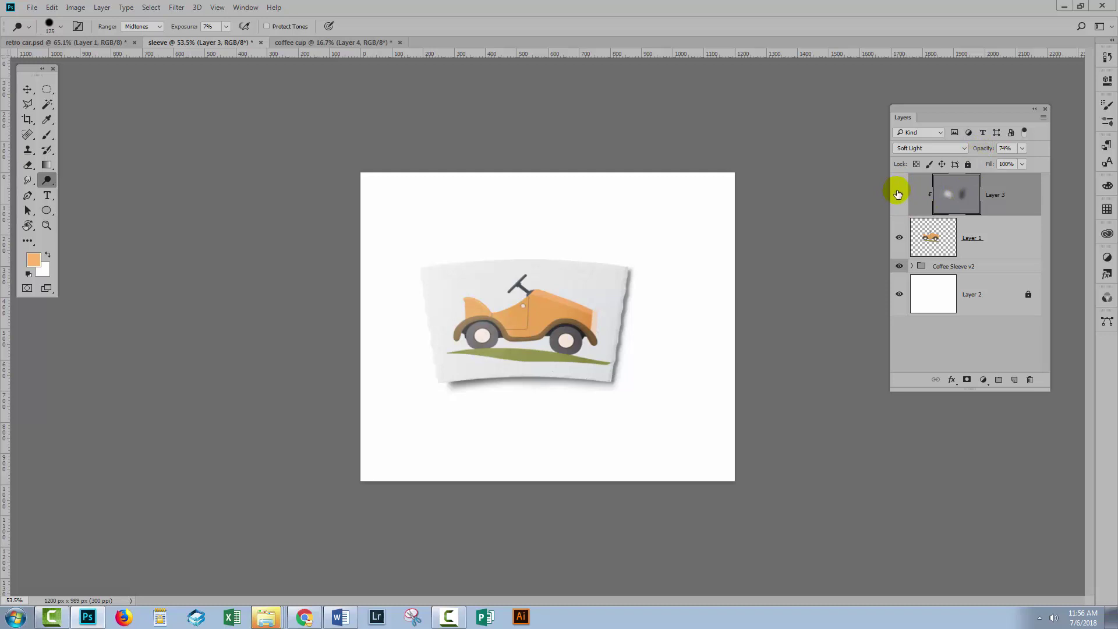
pyautogui.click(898, 193)
pyautogui.click(898, 193)
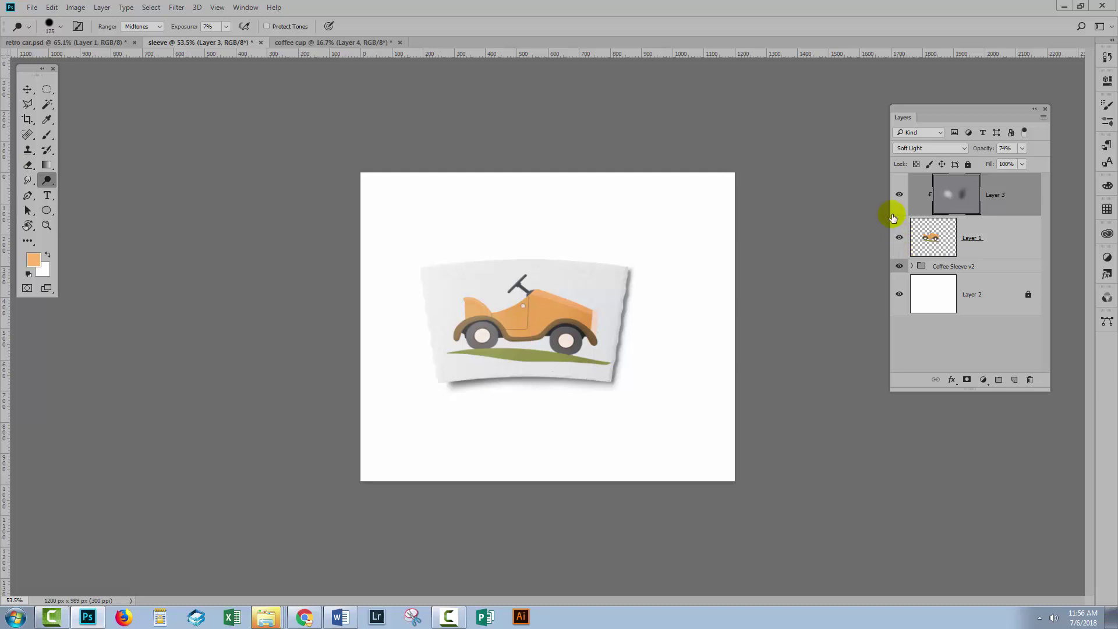
# In the coffee cup document, scale the car artwork down and zoom in on the cup.
pyautogui.click(312, 43)
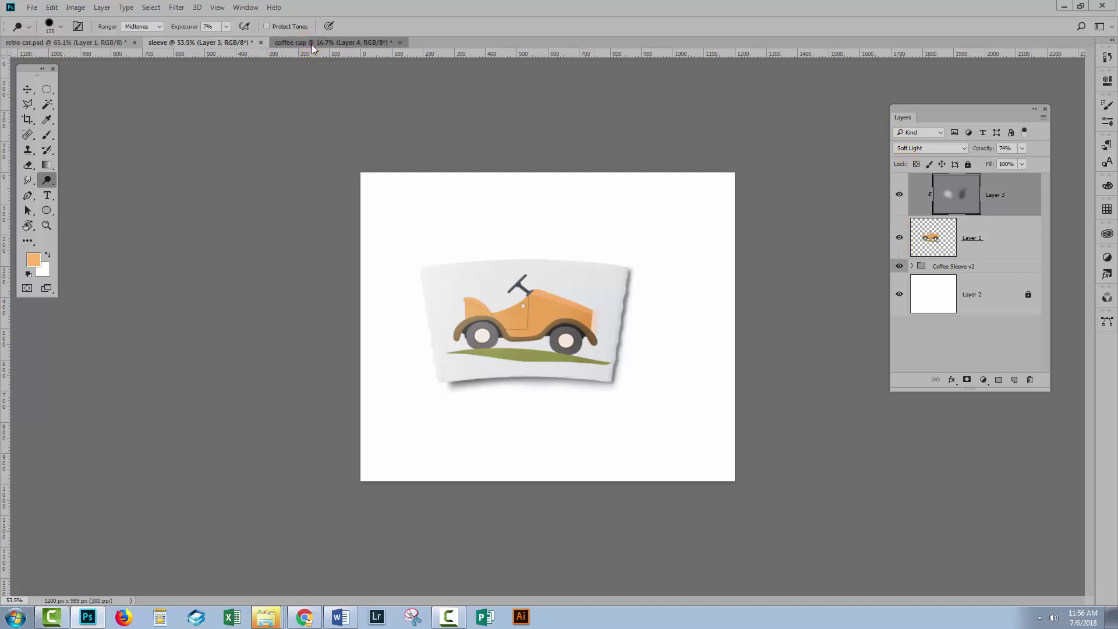
pyautogui.click(27, 90)
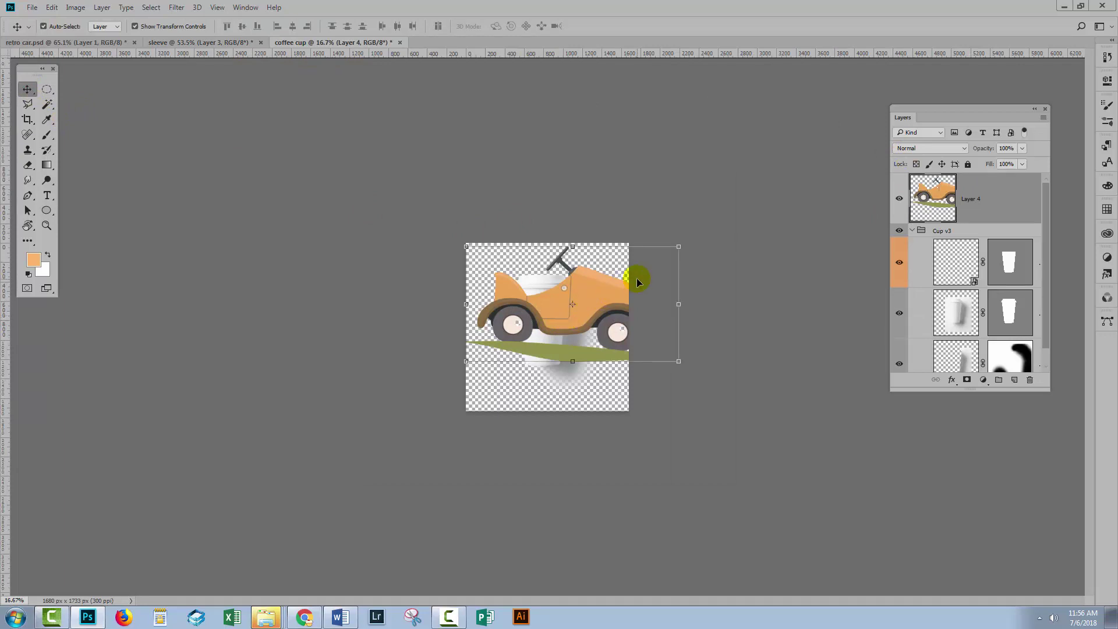
pyautogui.moveTo(679, 247)
pyautogui.mouseDown()
pyautogui.moveTo(554, 333)
pyautogui.moveTo(498, 352)
pyautogui.moveTo(562, 300)
pyautogui.moveTo(538, 318)
pyautogui.mouseUp()
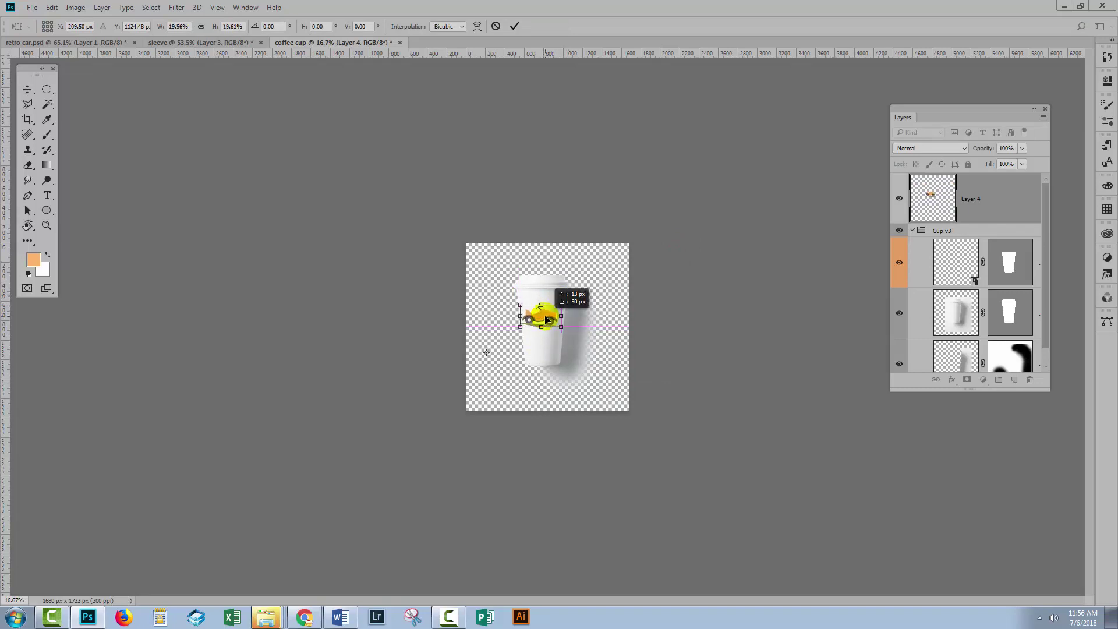
pyautogui.click(514, 25)
pyautogui.press('z')
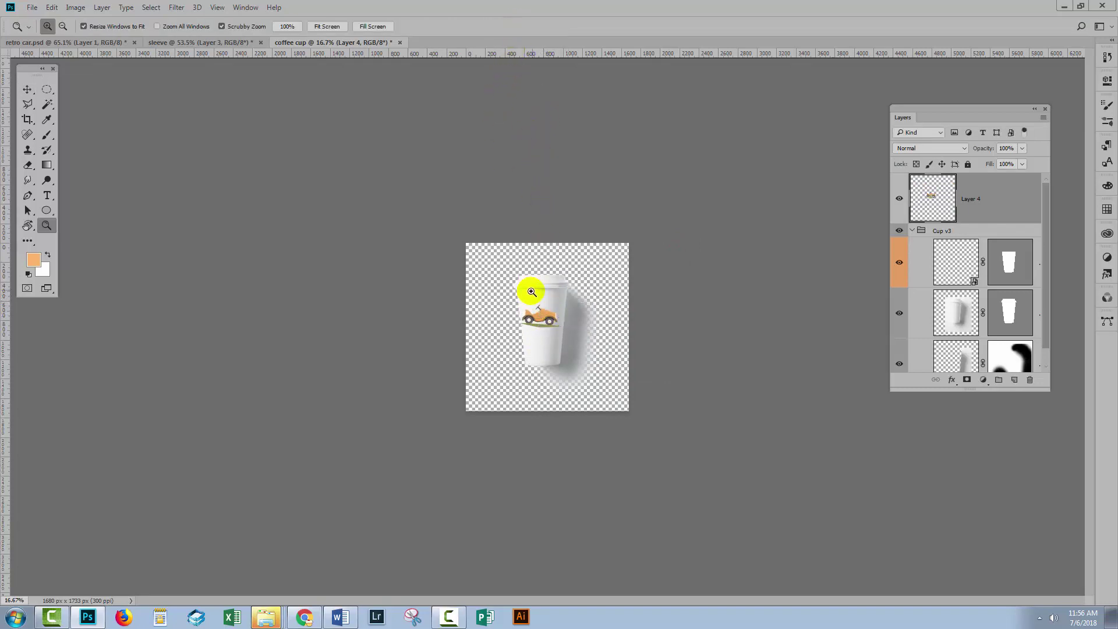
pyautogui.click(530, 322)
pyautogui.click(531, 327)
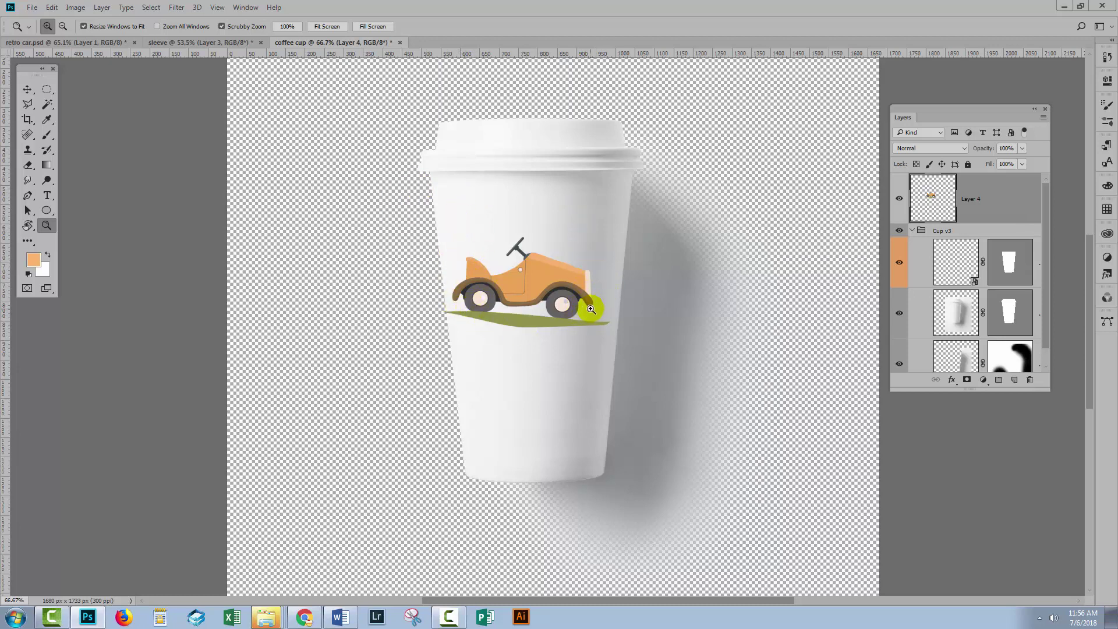
# Nudge the car right and down onto the cup, then enlarge it slightly.
pyautogui.click(28, 89)
pyautogui.moveTo(499, 265); pyautogui.dragTo(518, 282)
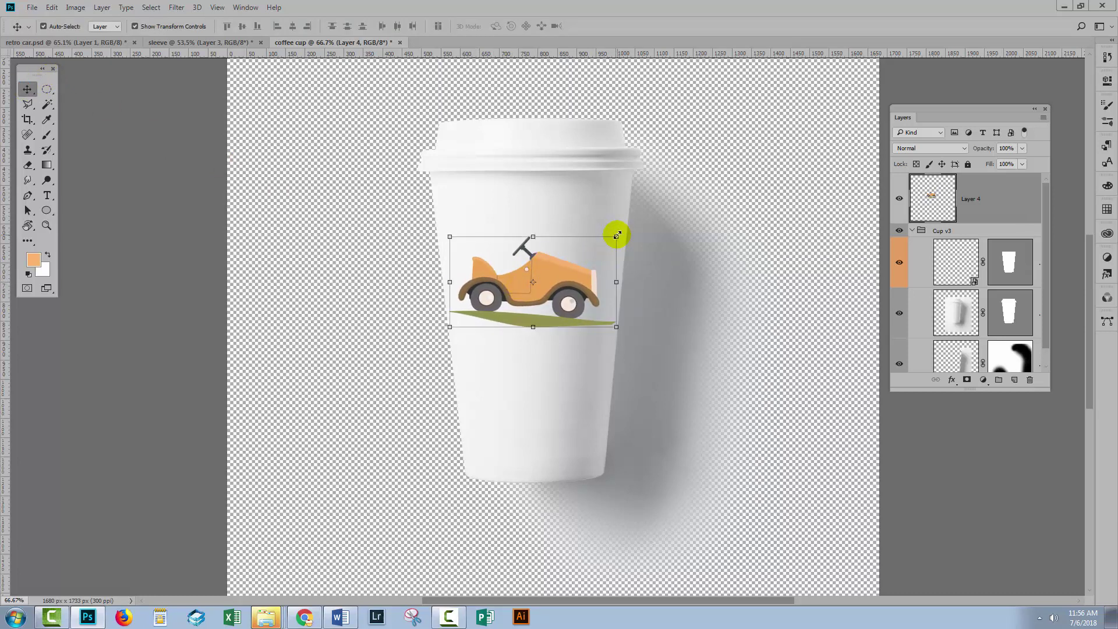
pyautogui.click(616, 235)
pyautogui.moveTo(617, 235); pyautogui.dragTo(626, 231)
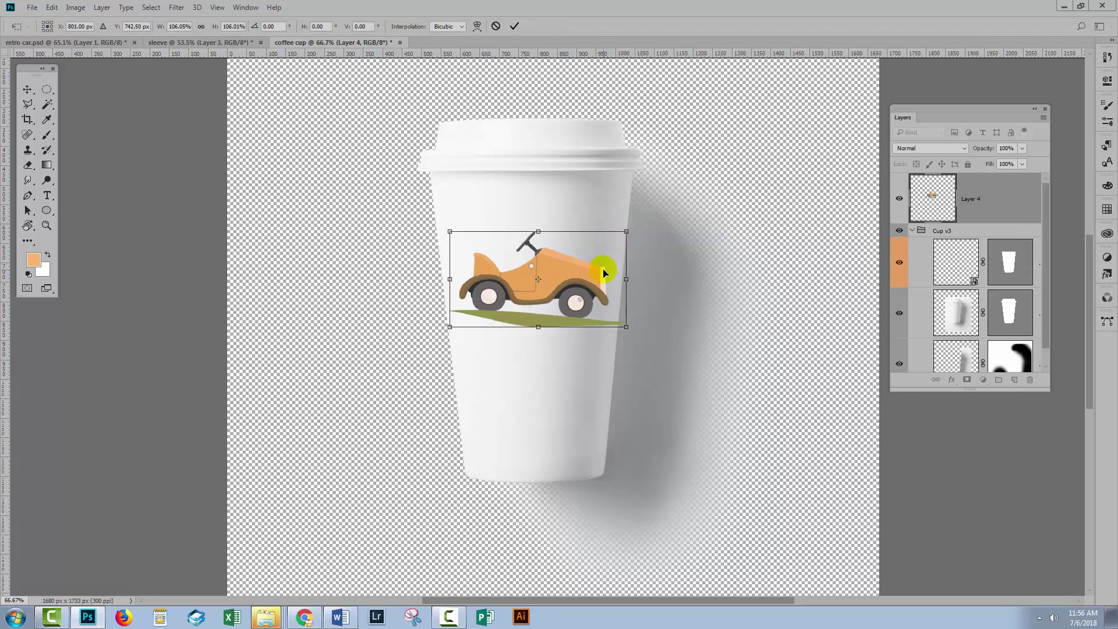
pyautogui.click(515, 26)
pyautogui.click(498, 389)
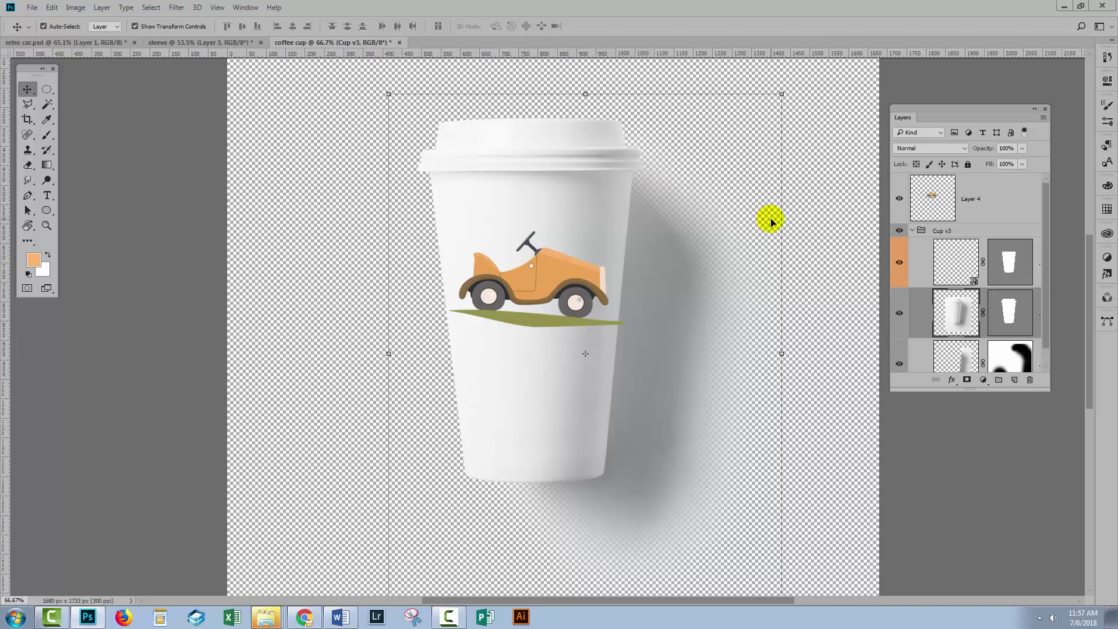
pyautogui.click(982, 200)
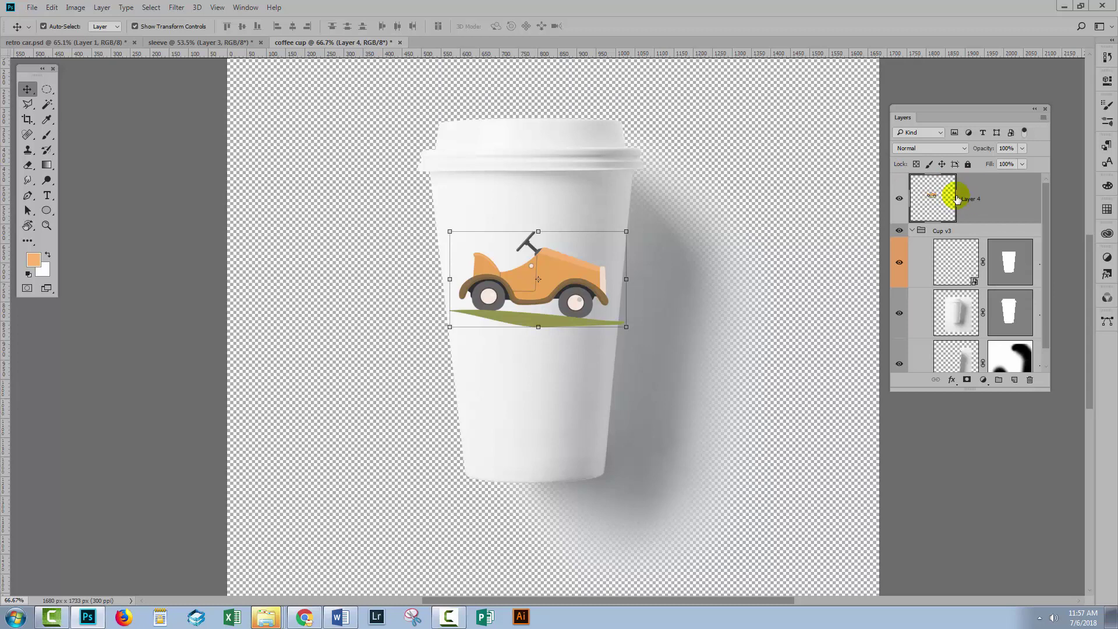
# Start a Warp on the car artwork and reshape its top and left edges.
pyautogui.click(52, 9)
pyautogui.moveTo(70, 258)
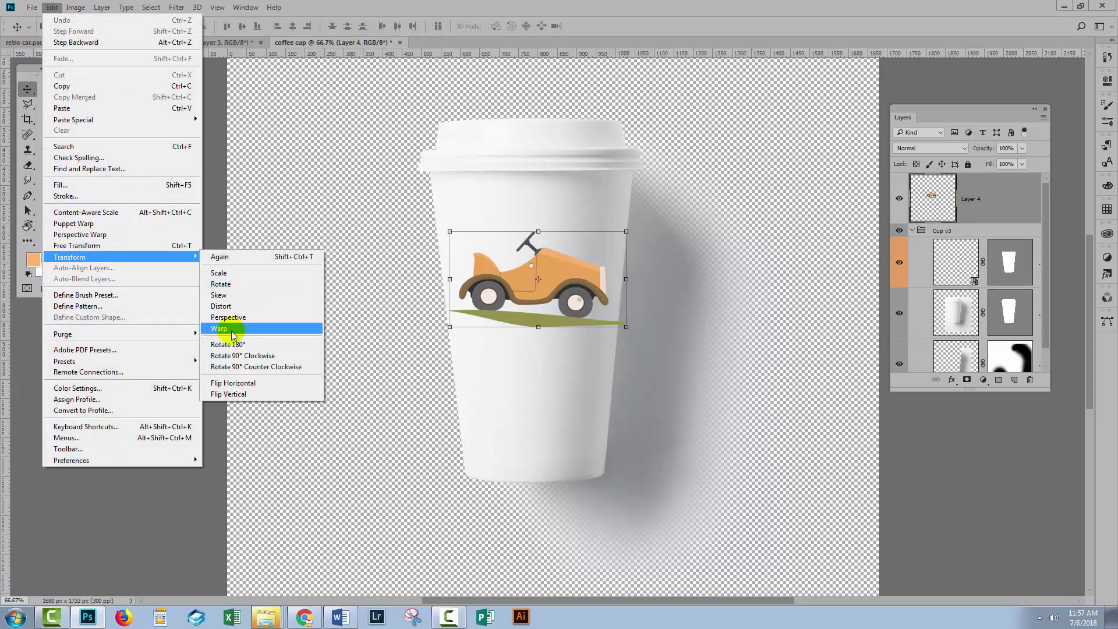
pyautogui.click(230, 328)
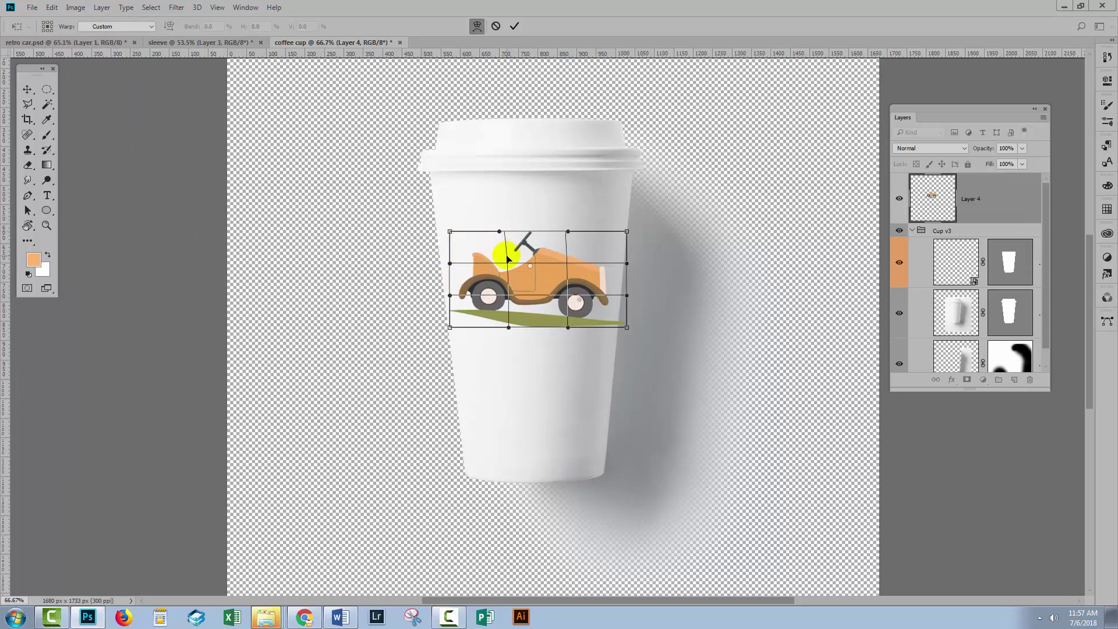
pyautogui.moveTo(507, 250)
pyautogui.mouseDown()
pyautogui.moveTo(497, 309)
pyautogui.moveTo(499, 231)
pyautogui.moveTo(476, 232)
pyautogui.mouseUp()
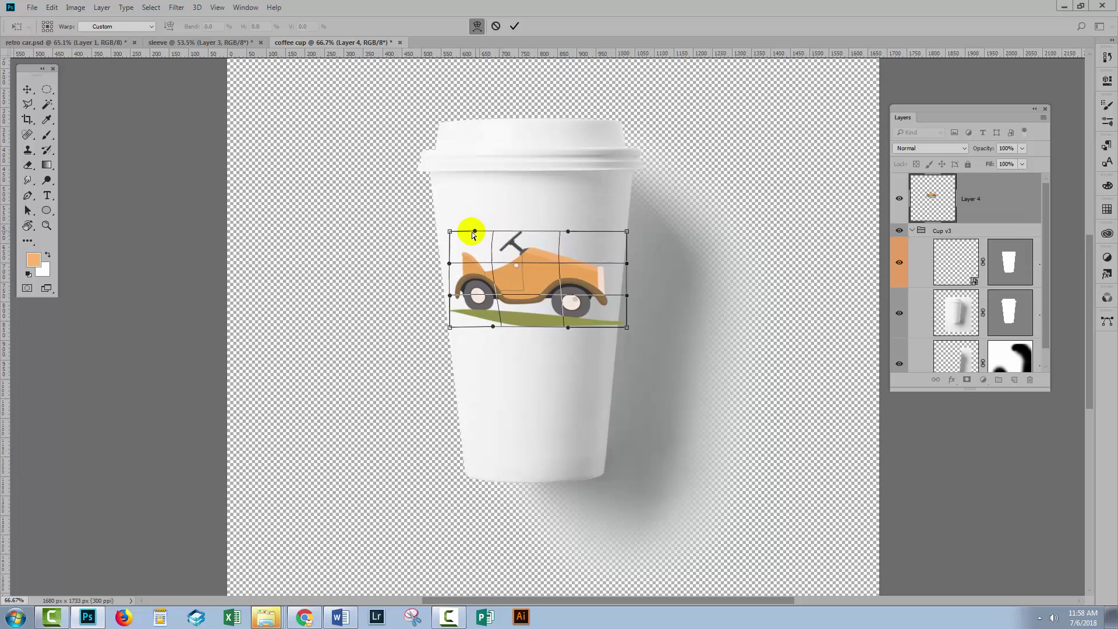
pyautogui.moveTo(499, 250)
pyautogui.mouseDown()
pyautogui.moveTo(497, 231)
pyautogui.moveTo(442, 233)
pyautogui.mouseUp()
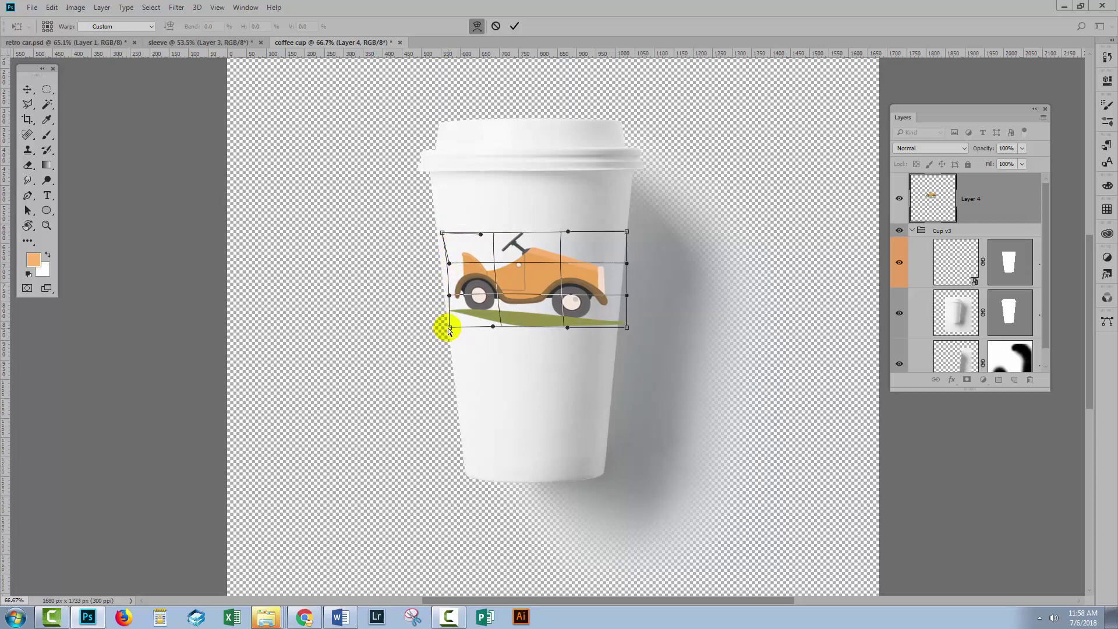
pyautogui.click(448, 328)
pyautogui.moveTo(448, 329); pyautogui.dragTo(451, 322)
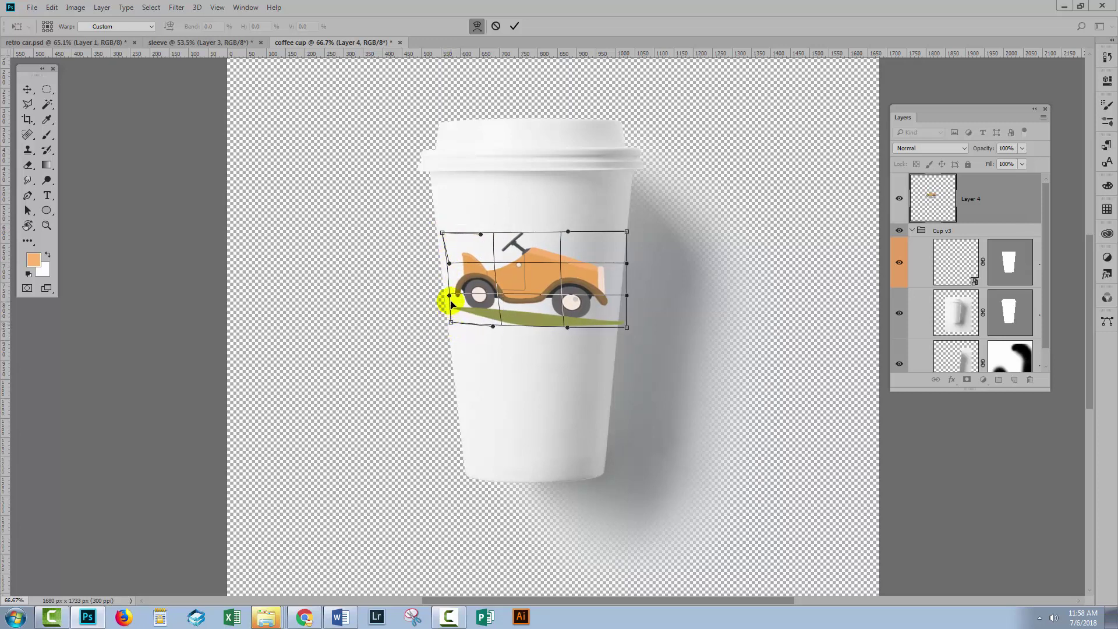
pyautogui.moveTo(476, 252); pyautogui.dragTo(449, 294)
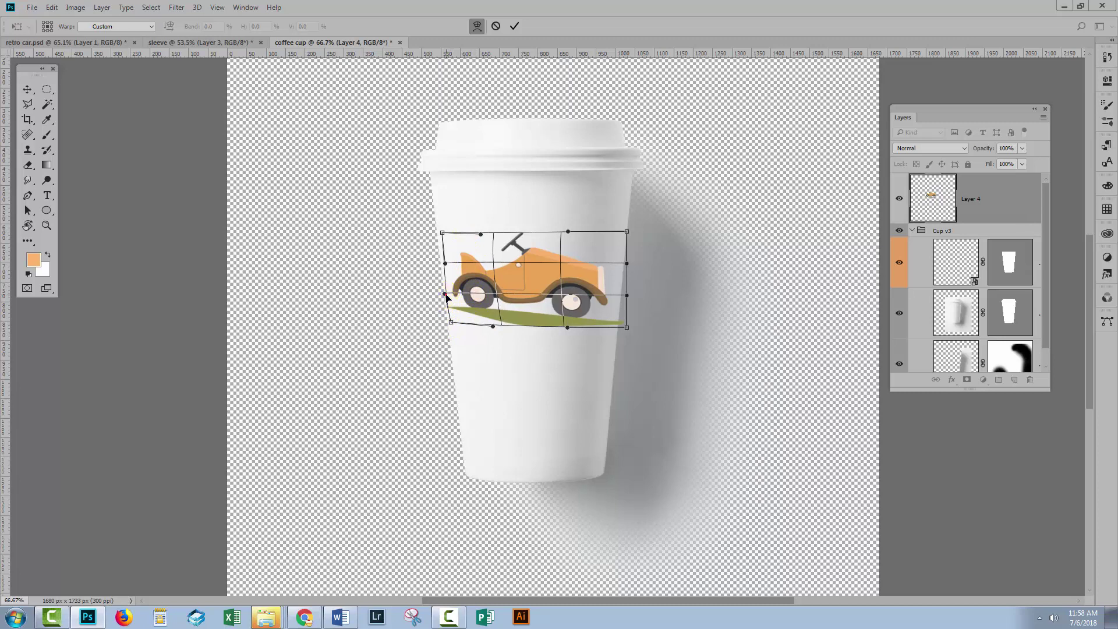
pyautogui.click(449, 296)
# Pull the bottom-right corner and bottom edge down to follow the cup's curve.
pyautogui.moveTo(628, 327)
pyautogui.mouseDown()
pyautogui.moveTo(614, 319)
pyautogui.moveTo(620, 233)
pyautogui.moveTo(571, 232)
pyautogui.moveTo(564, 257)
pyautogui.mouseUp()
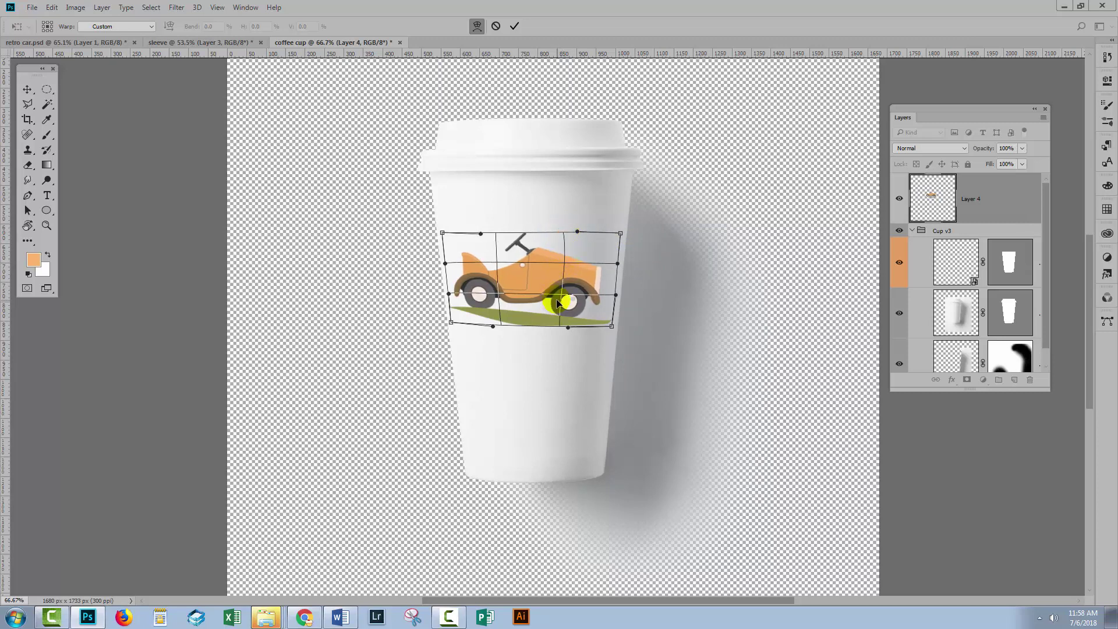
pyautogui.moveTo(562, 298)
pyautogui.mouseDown()
pyautogui.moveTo(554, 326)
pyautogui.moveTo(568, 325)
pyautogui.mouseUp()
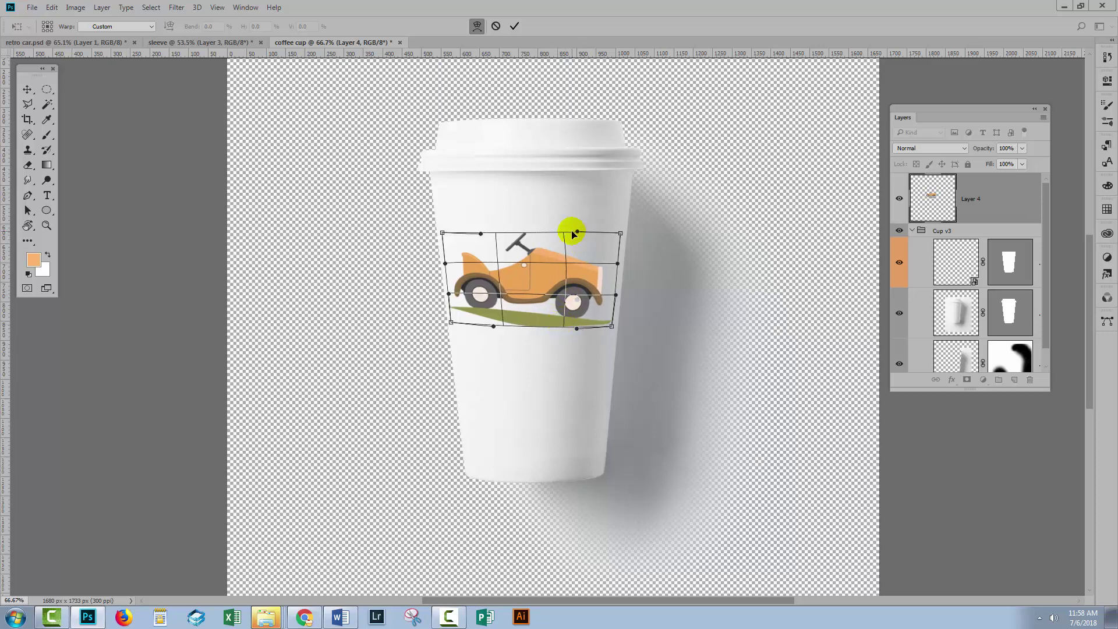
pyautogui.moveTo(567, 237); pyautogui.dragTo(582, 240)
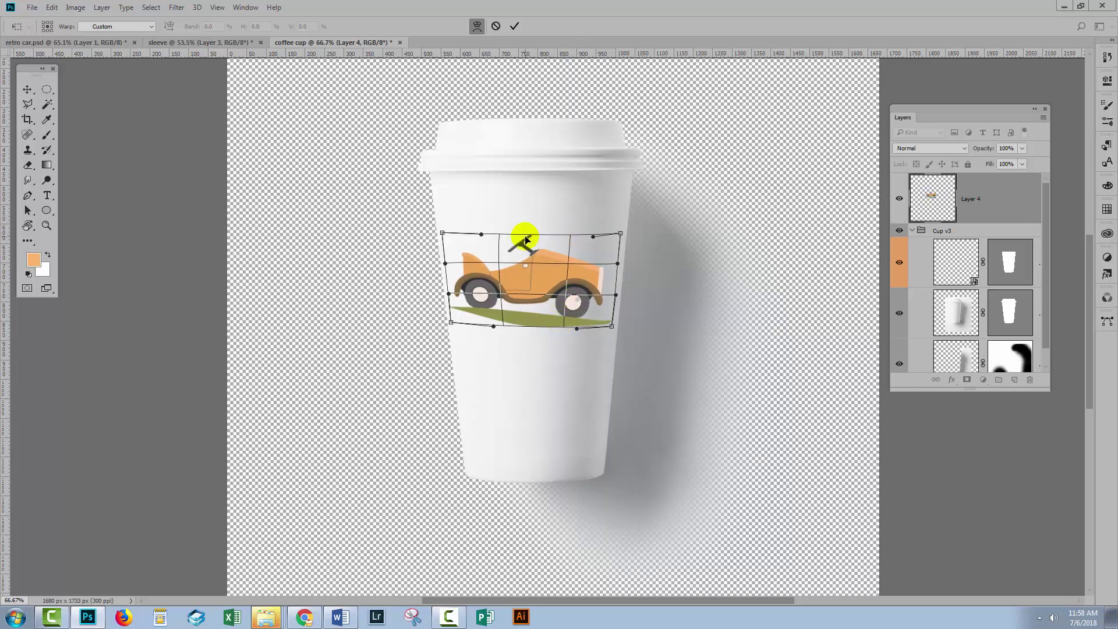
pyautogui.click(494, 236)
pyautogui.click(494, 329)
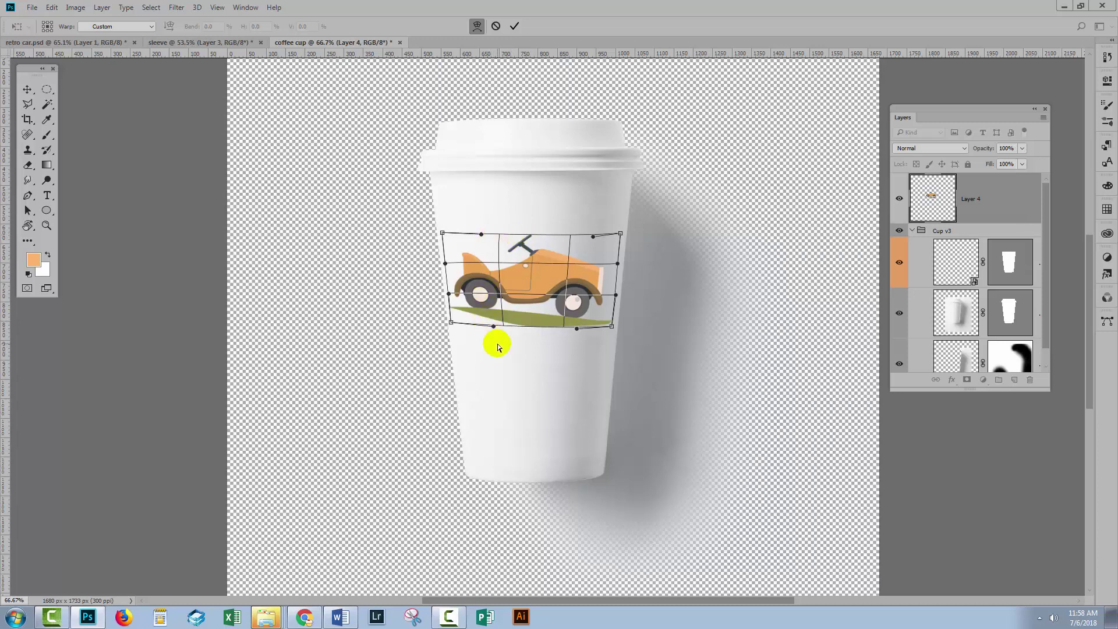
pyautogui.moveTo(493, 329); pyautogui.dragTo(491, 333)
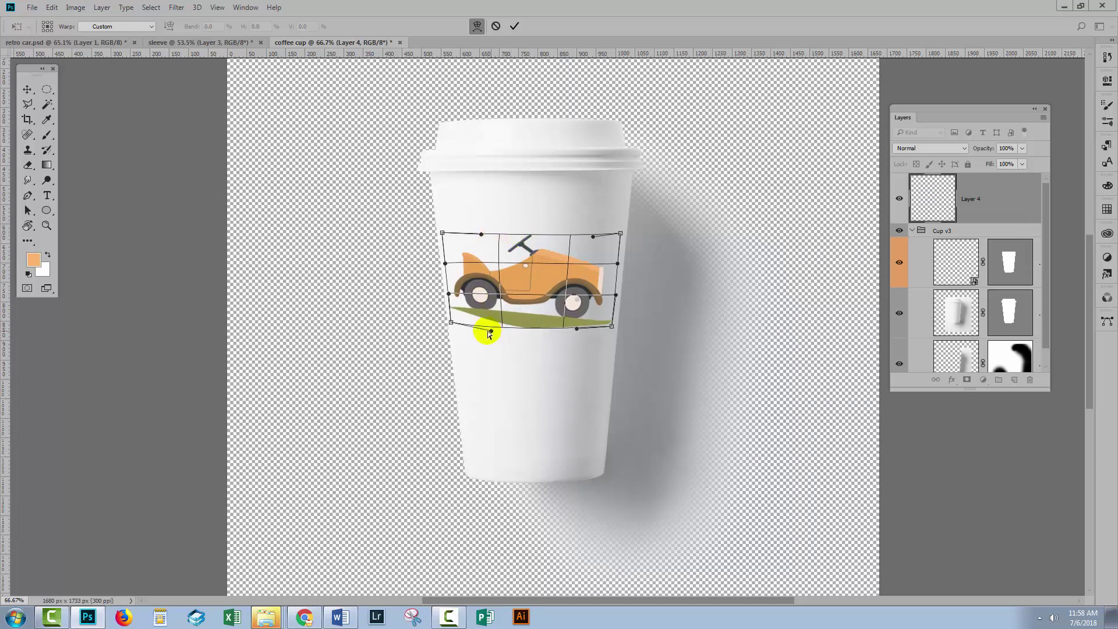
pyautogui.click(456, 321)
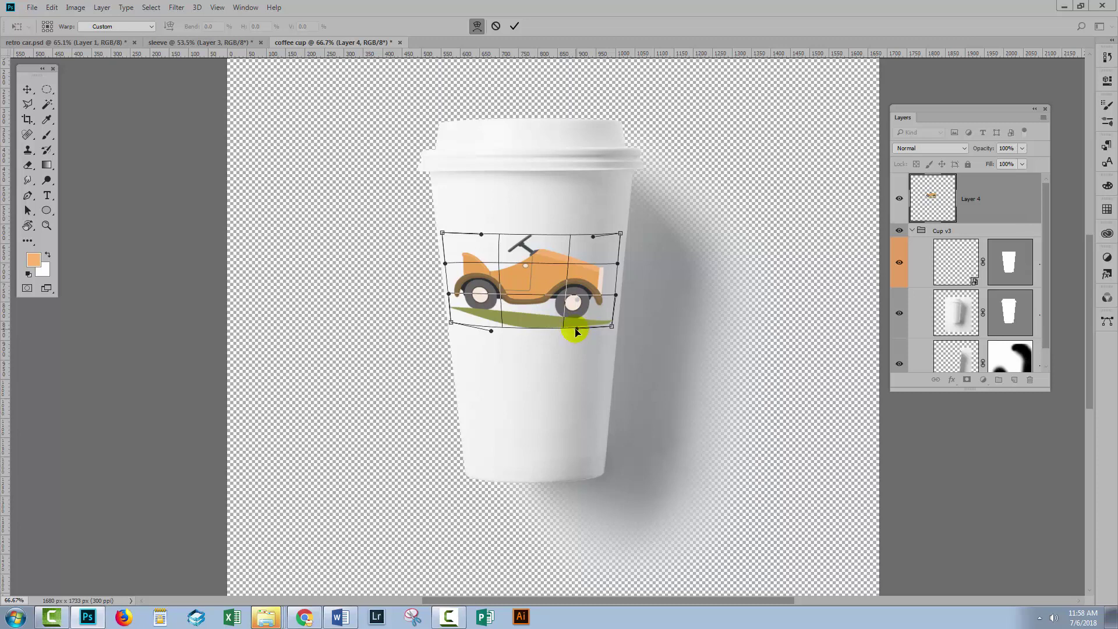
pyautogui.moveTo(576, 331); pyautogui.dragTo(613, 327)
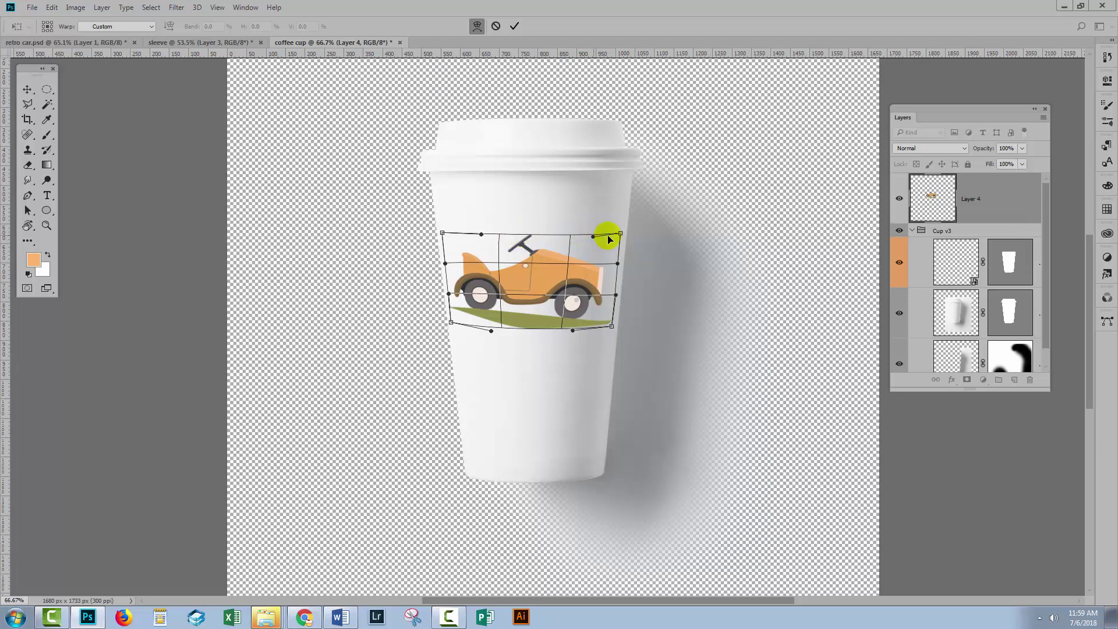
pyautogui.click(516, 31)
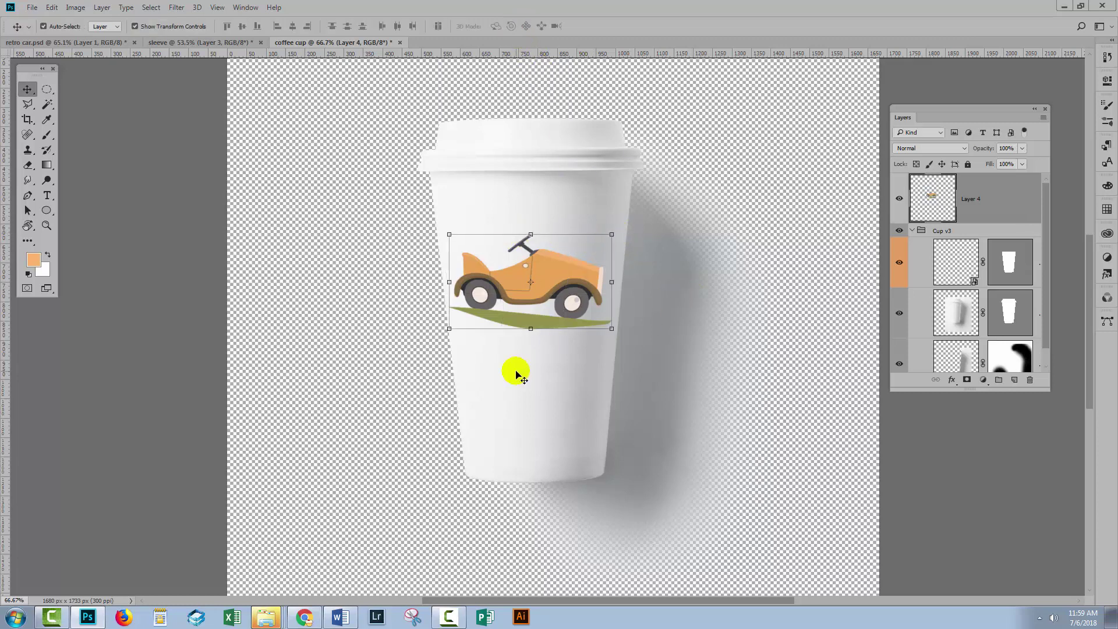
pyautogui.click(515, 386)
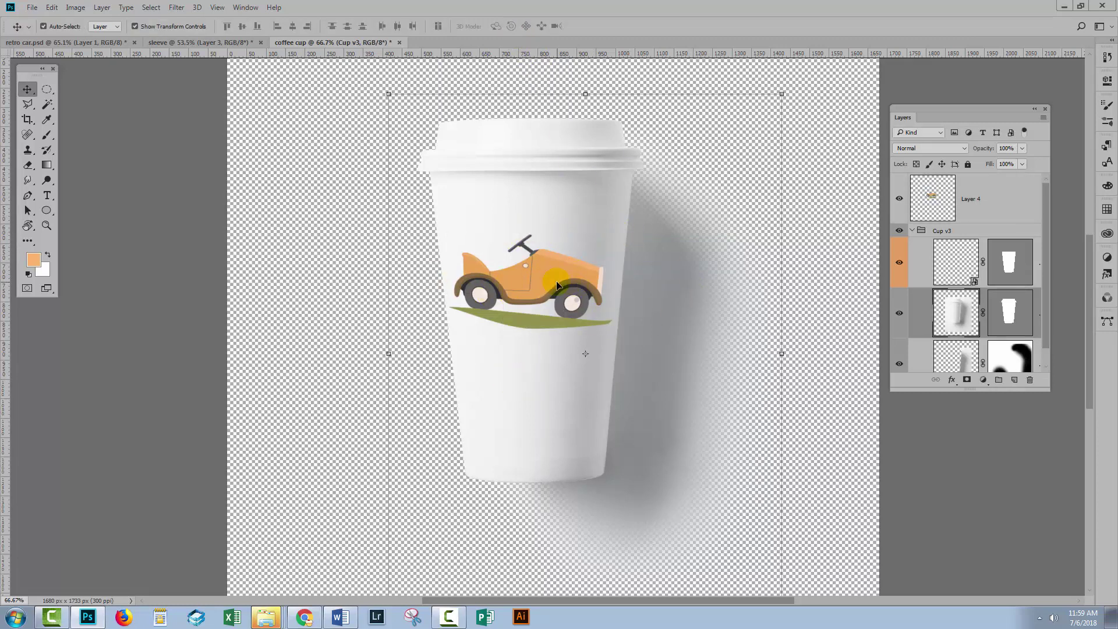
pyautogui.click(979, 199)
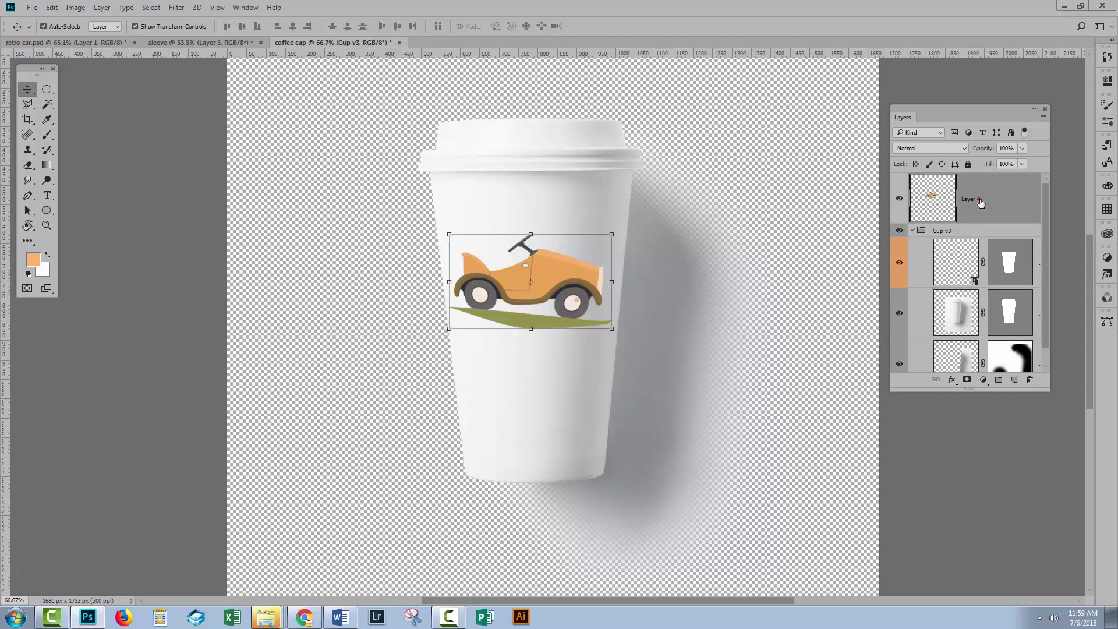